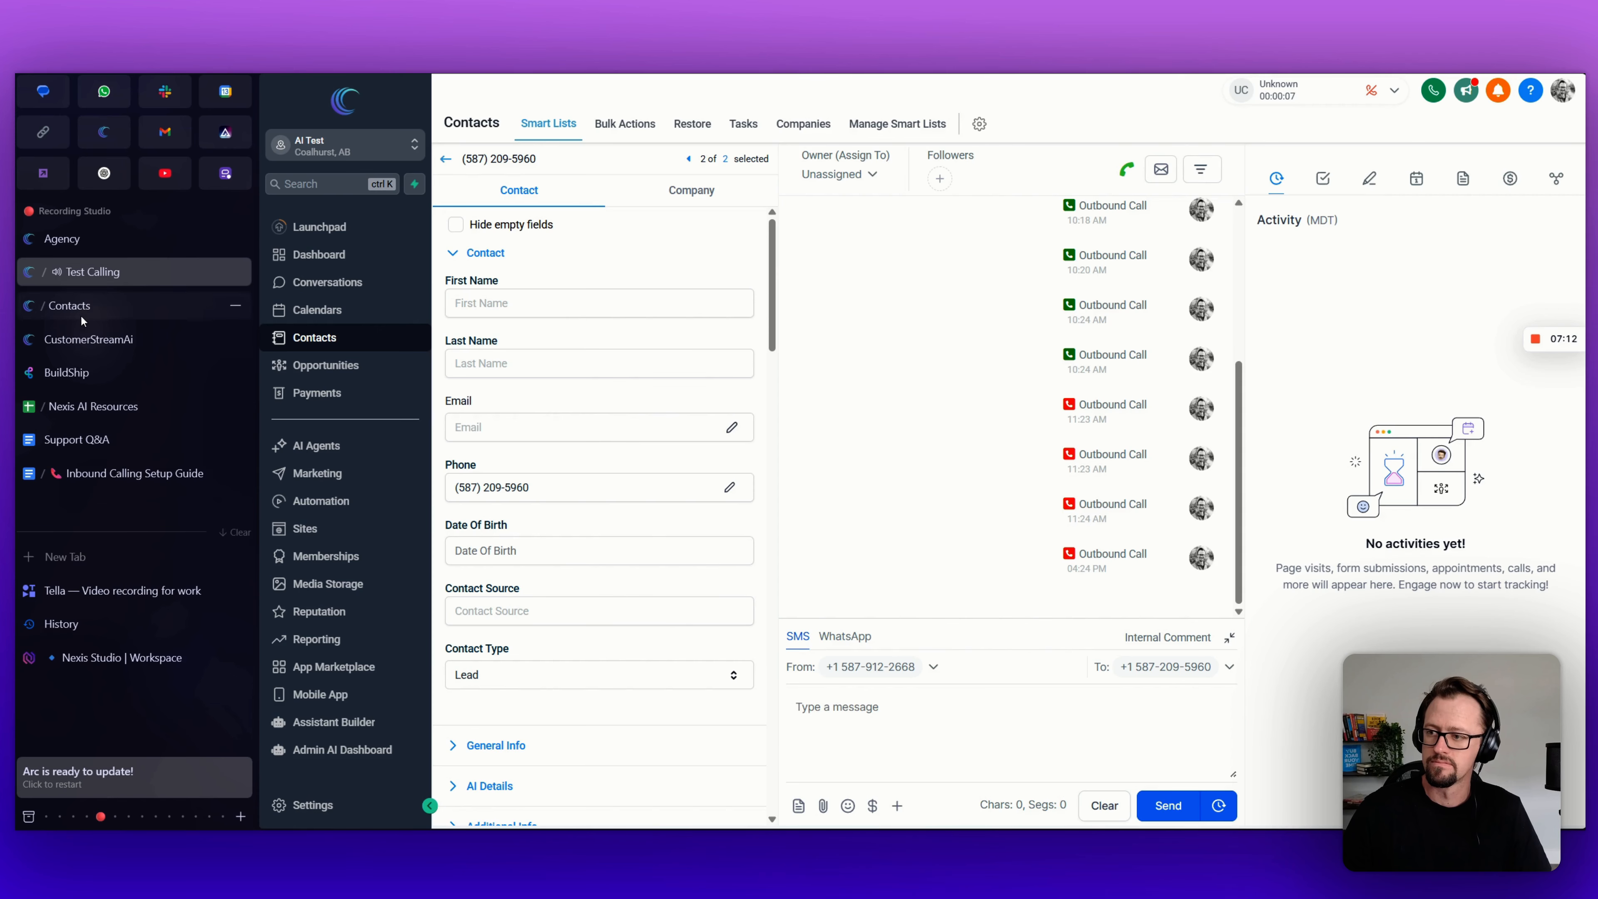
Step: Open the AI Studio account's contact list and sort the contacts by last activity
click(92, 340)
click(92, 307)
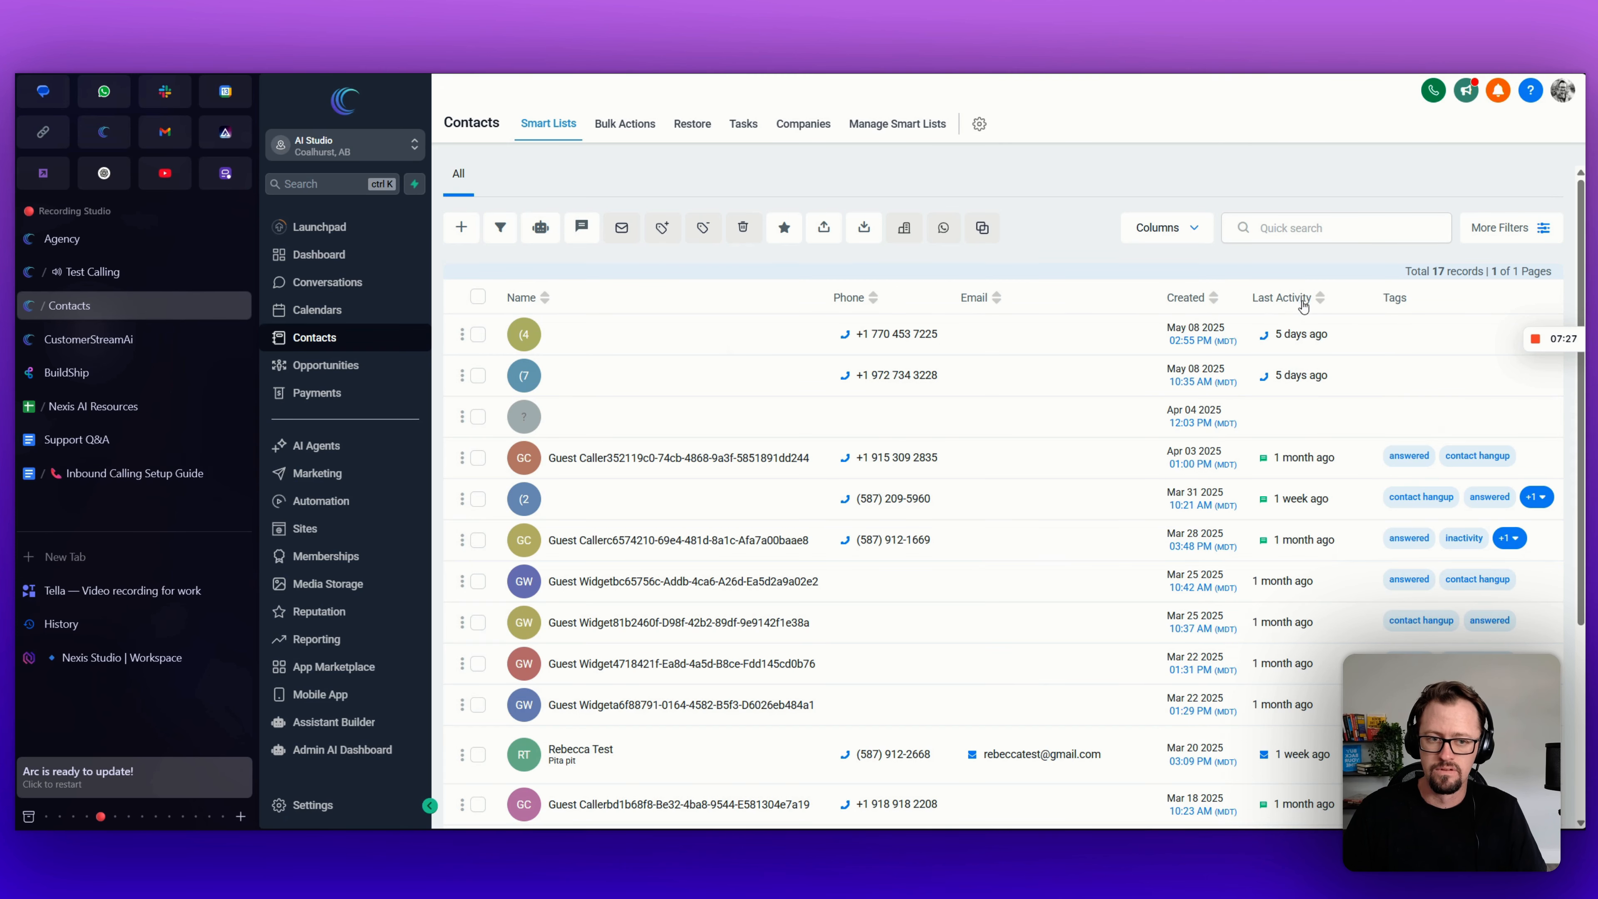
click(1319, 303)
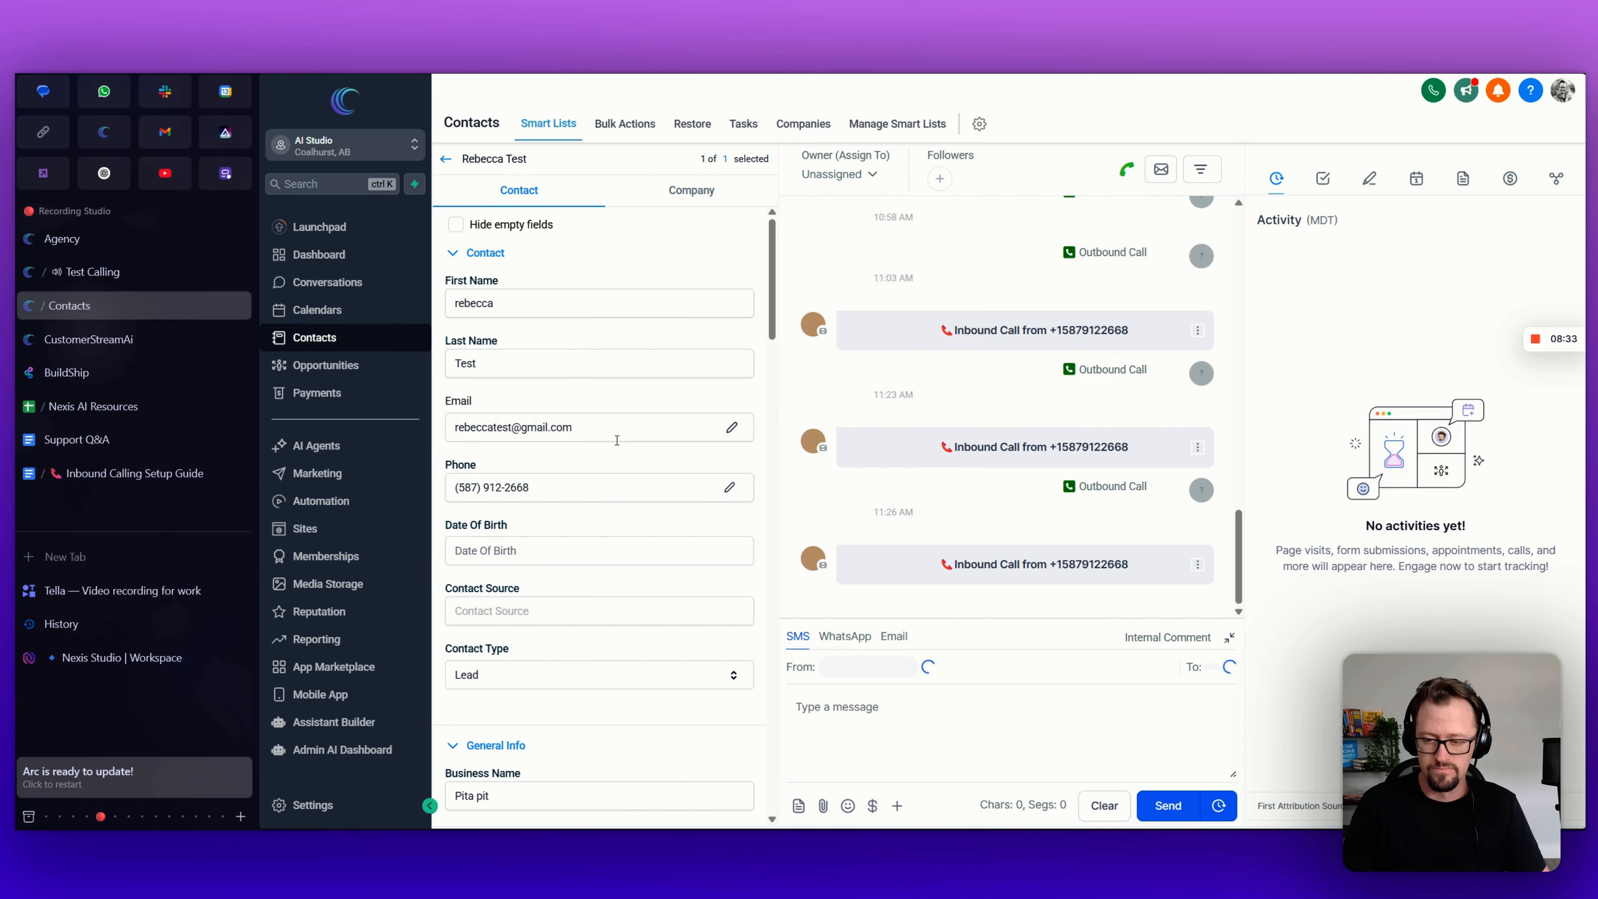
Step: Refresh the test contact's record and add the existing chiro_ai_active tag to it
key(ctrl+r)
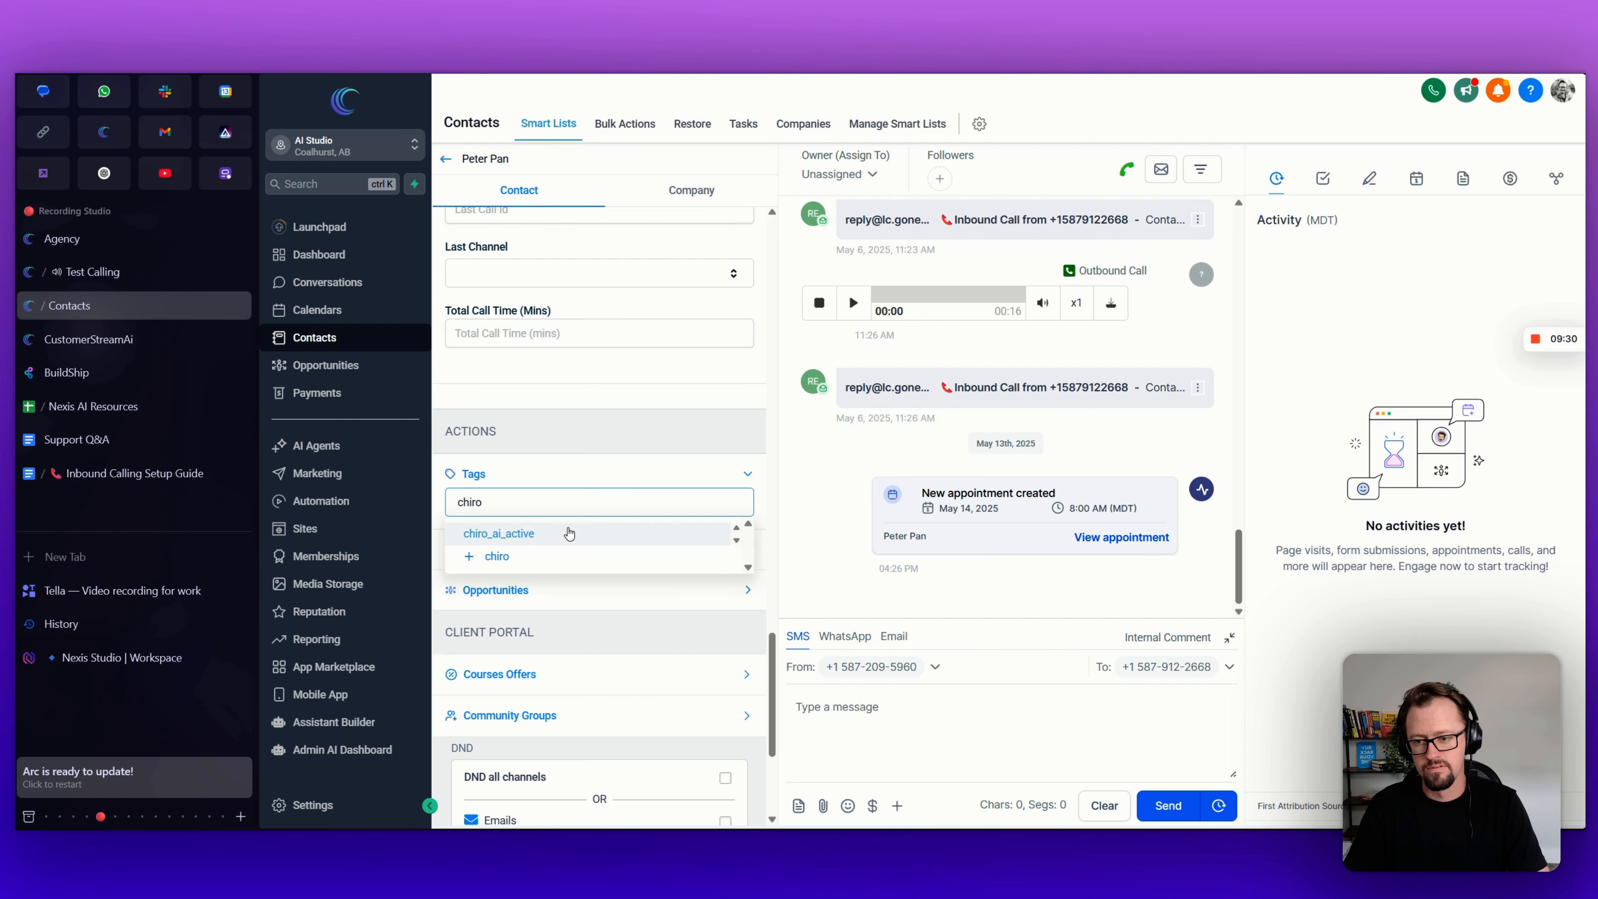
click(569, 534)
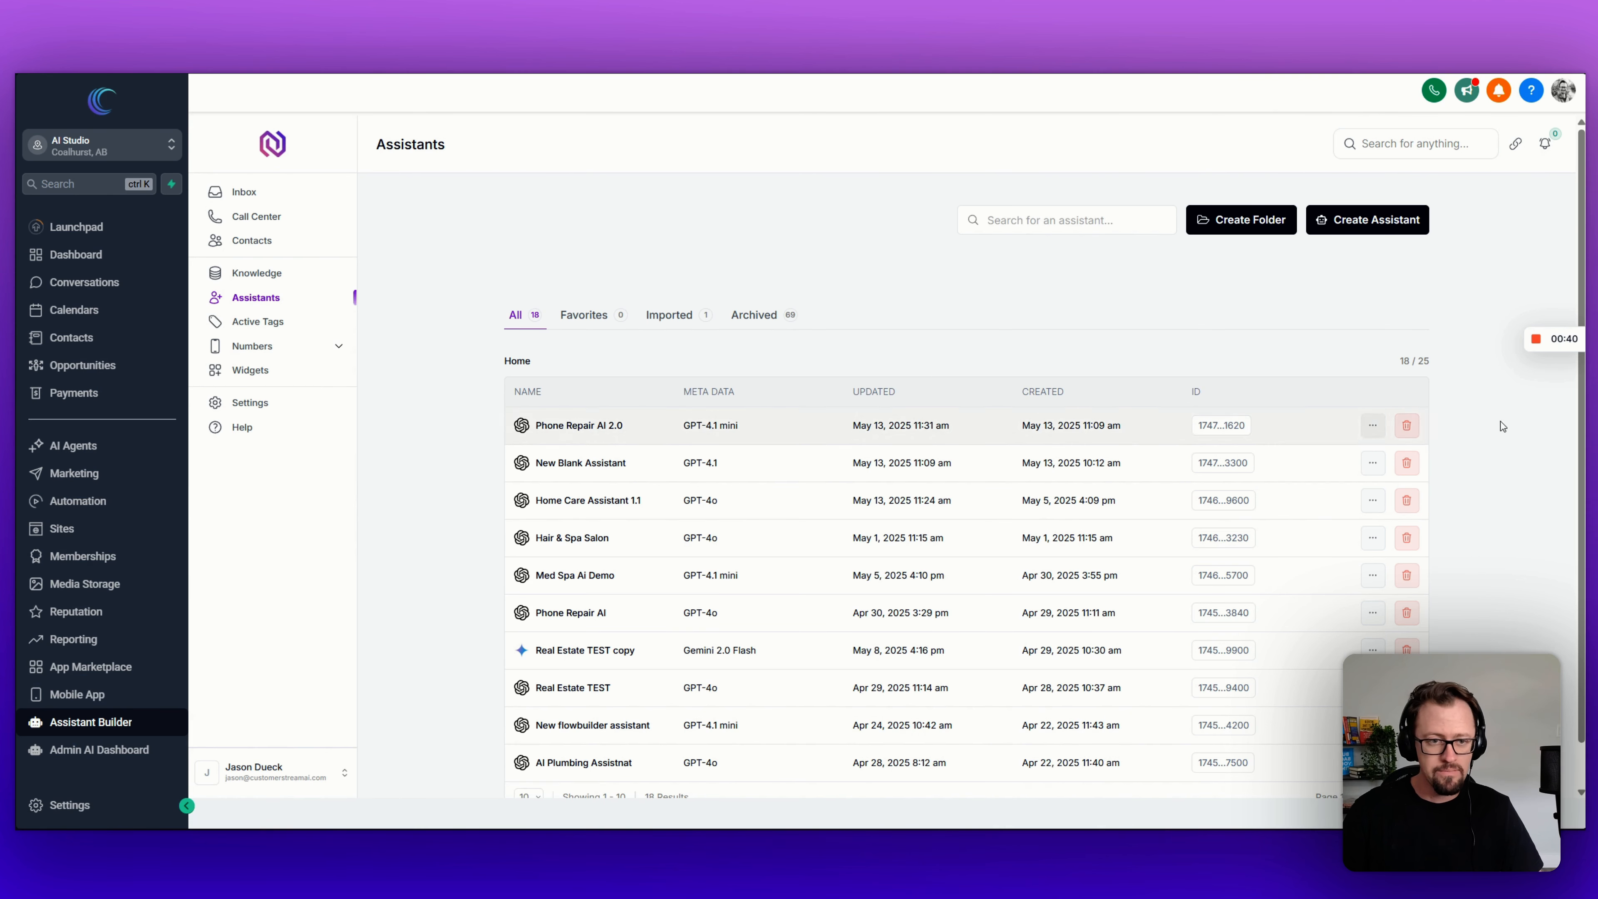
Step: Start a new assistant with Generate Assistant and remove the saved name suggestions Phone Repair AI 2.0 and Role Play Assistant 2.0
click(1390, 224)
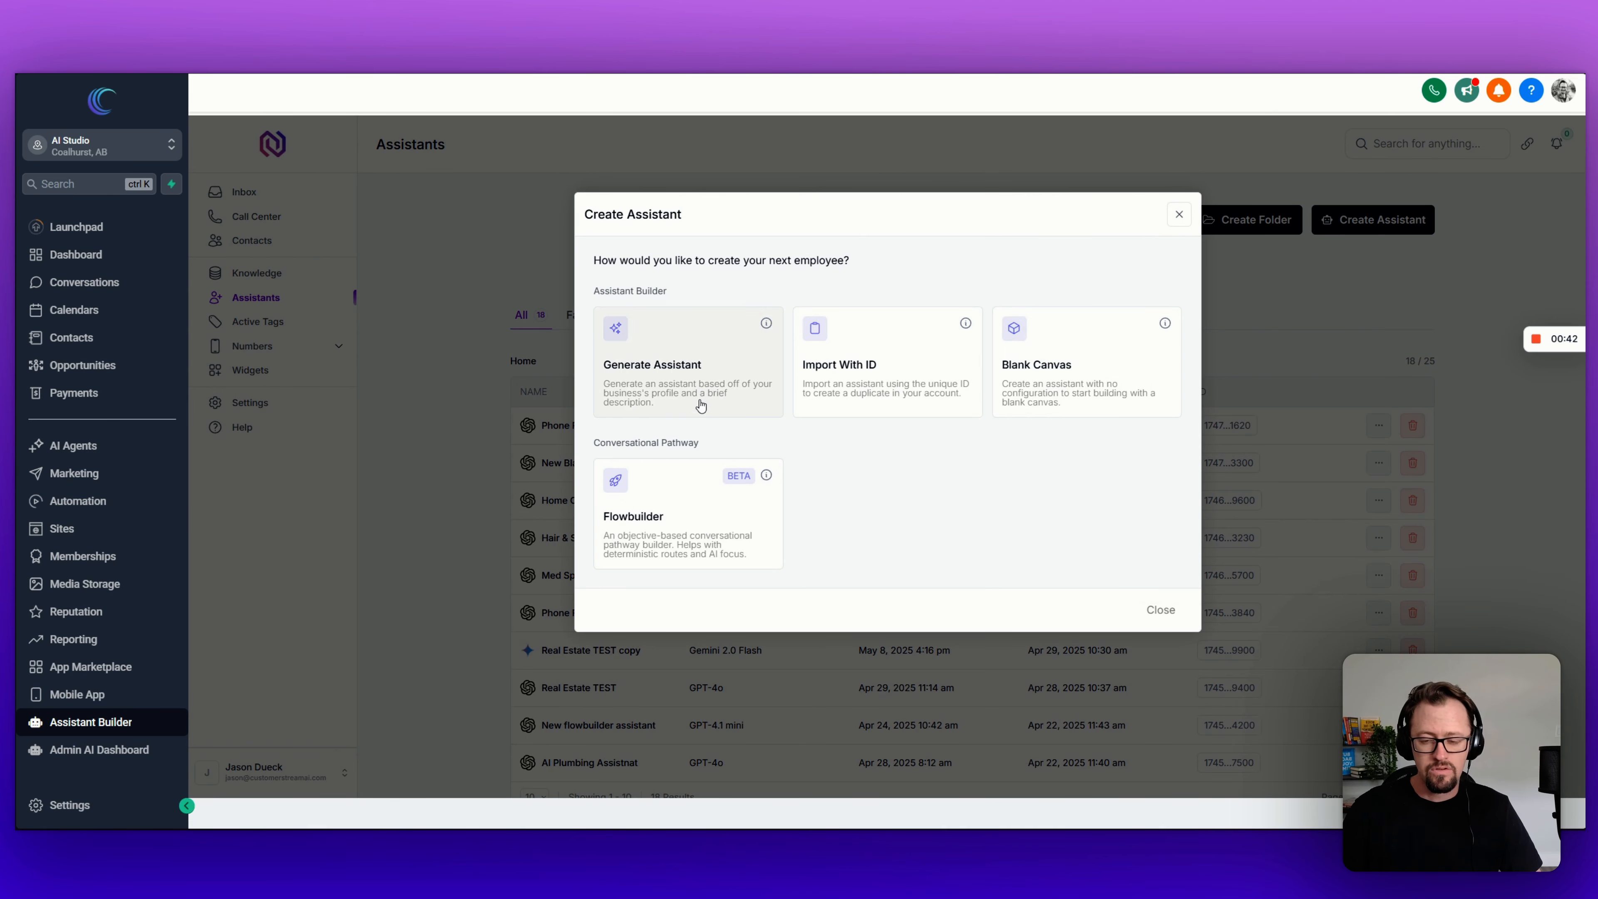
click(701, 405)
click(737, 283)
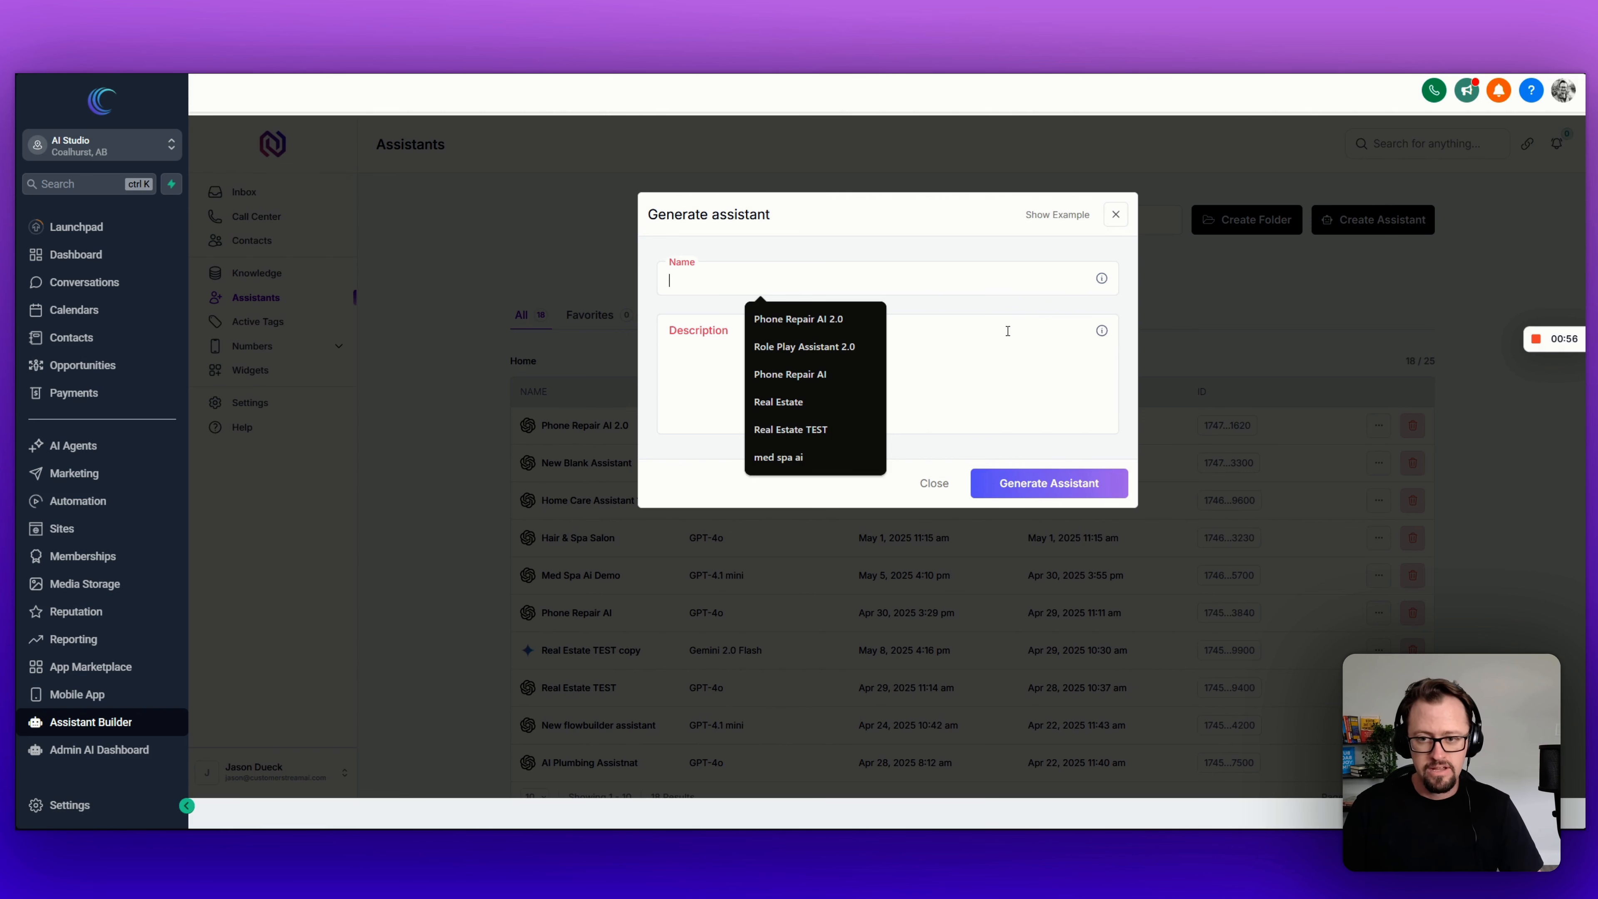
click(869, 318)
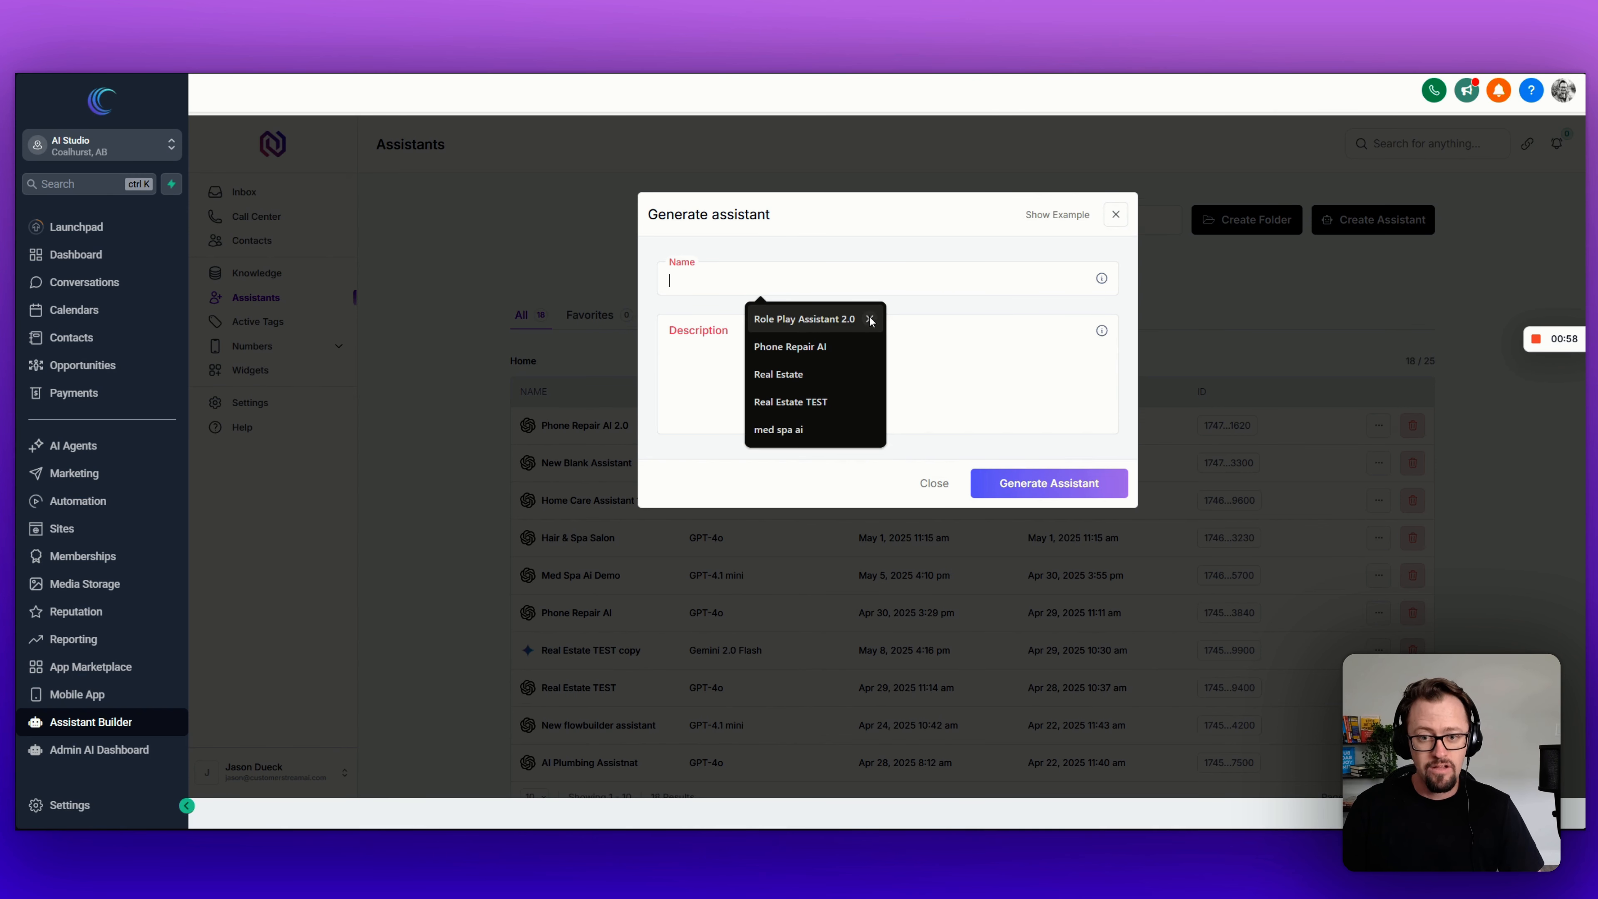
click(869, 318)
click(870, 317)
Step: Name the new assistant Chiro AI
click(734, 279)
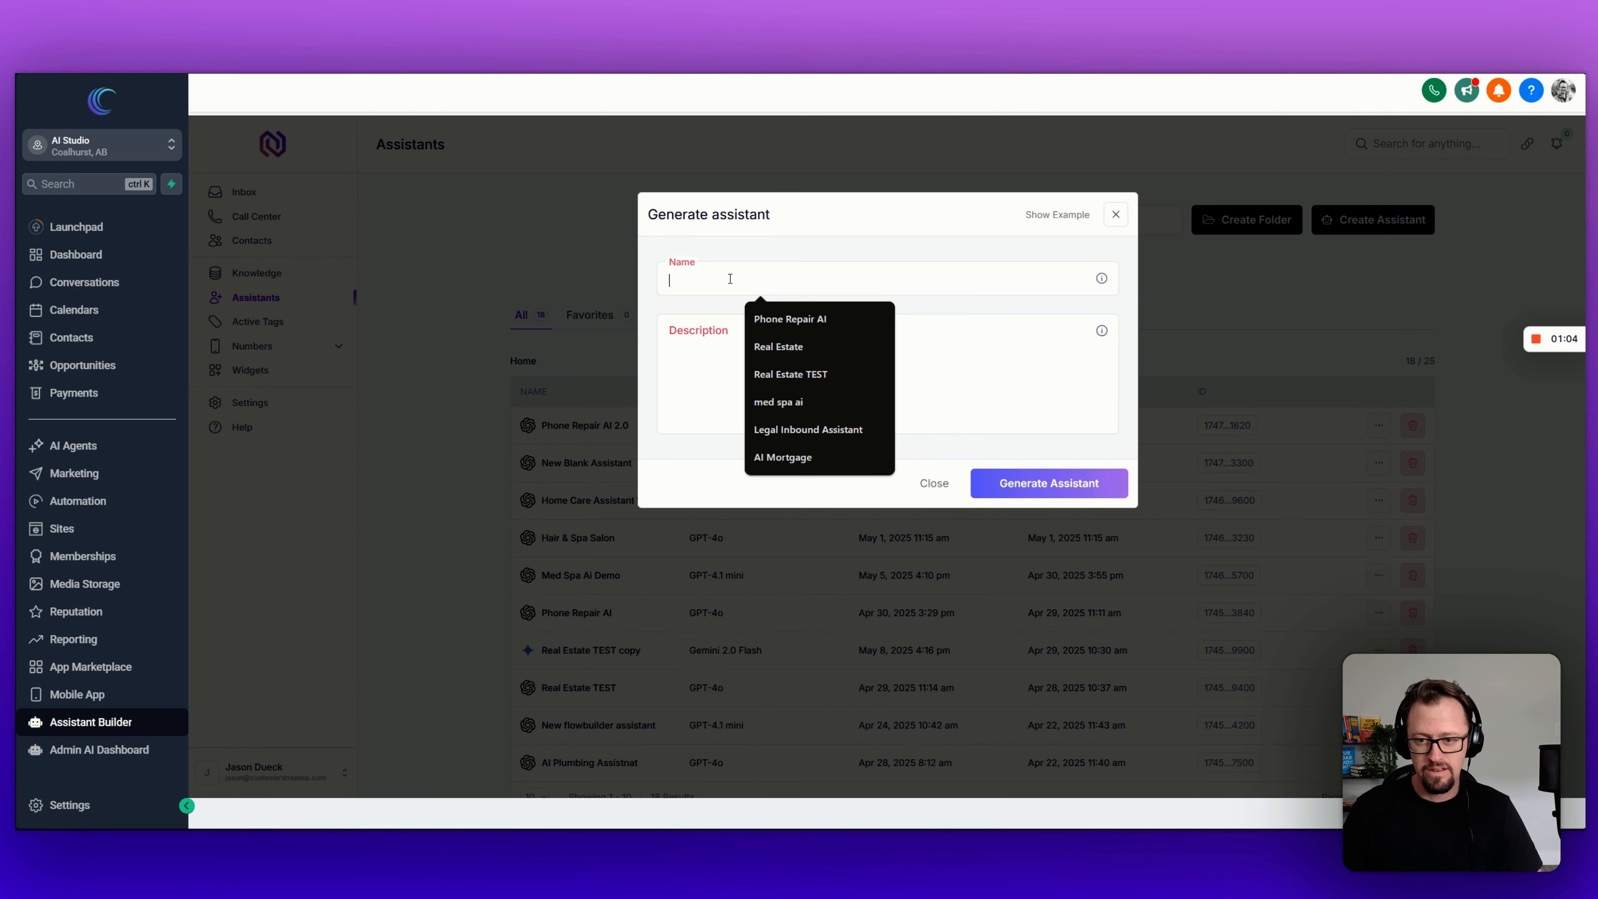
text(C)
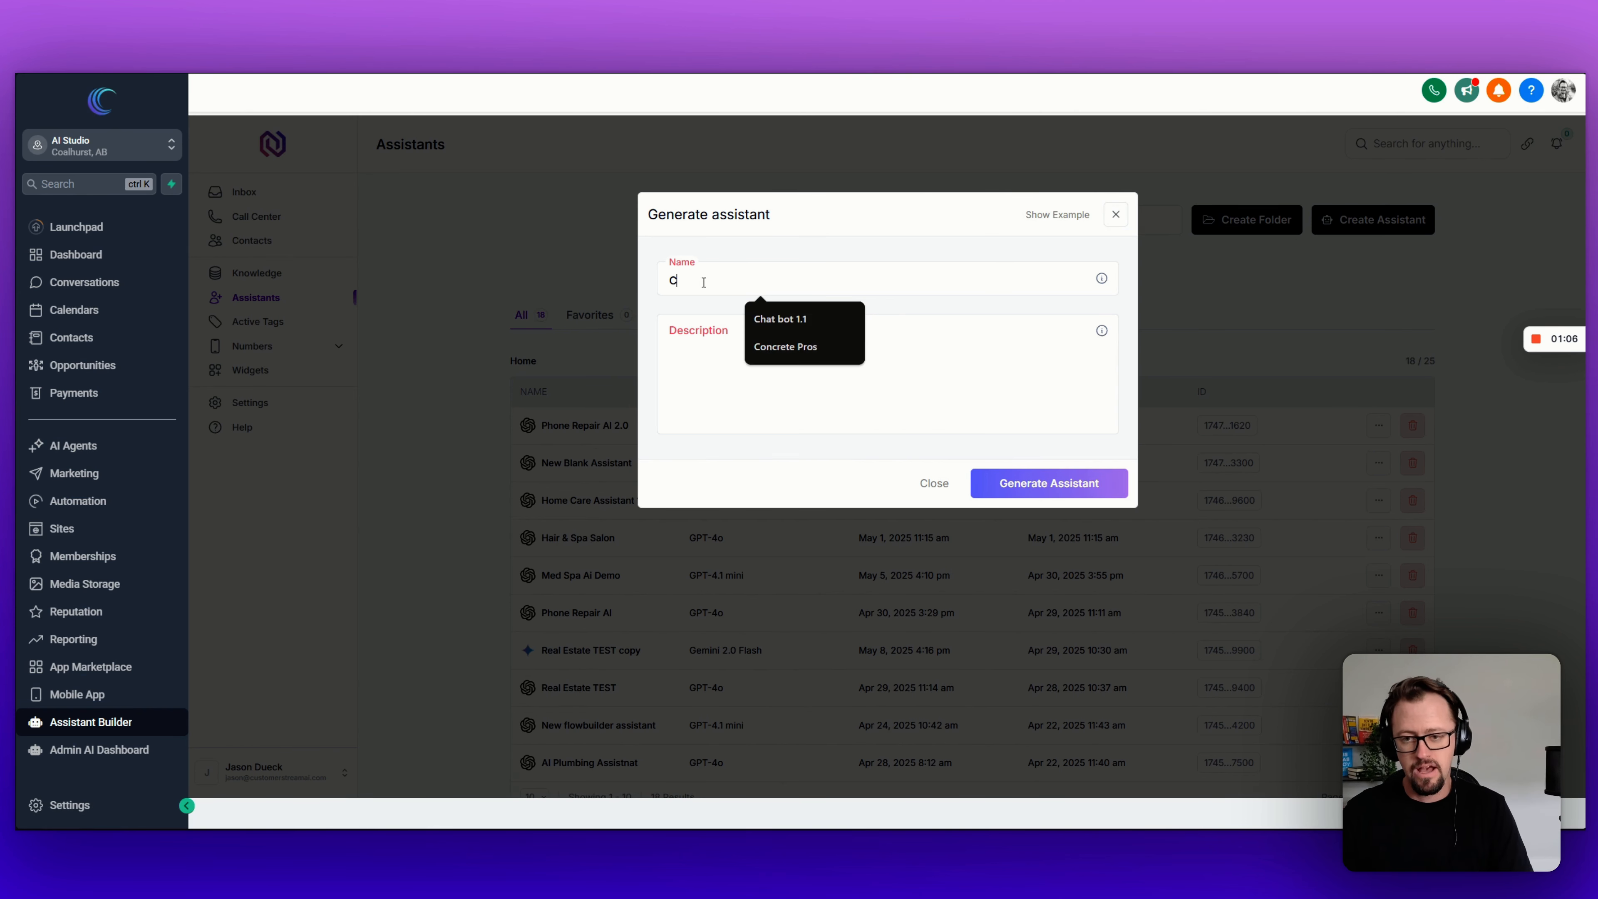
text(hiro AI)
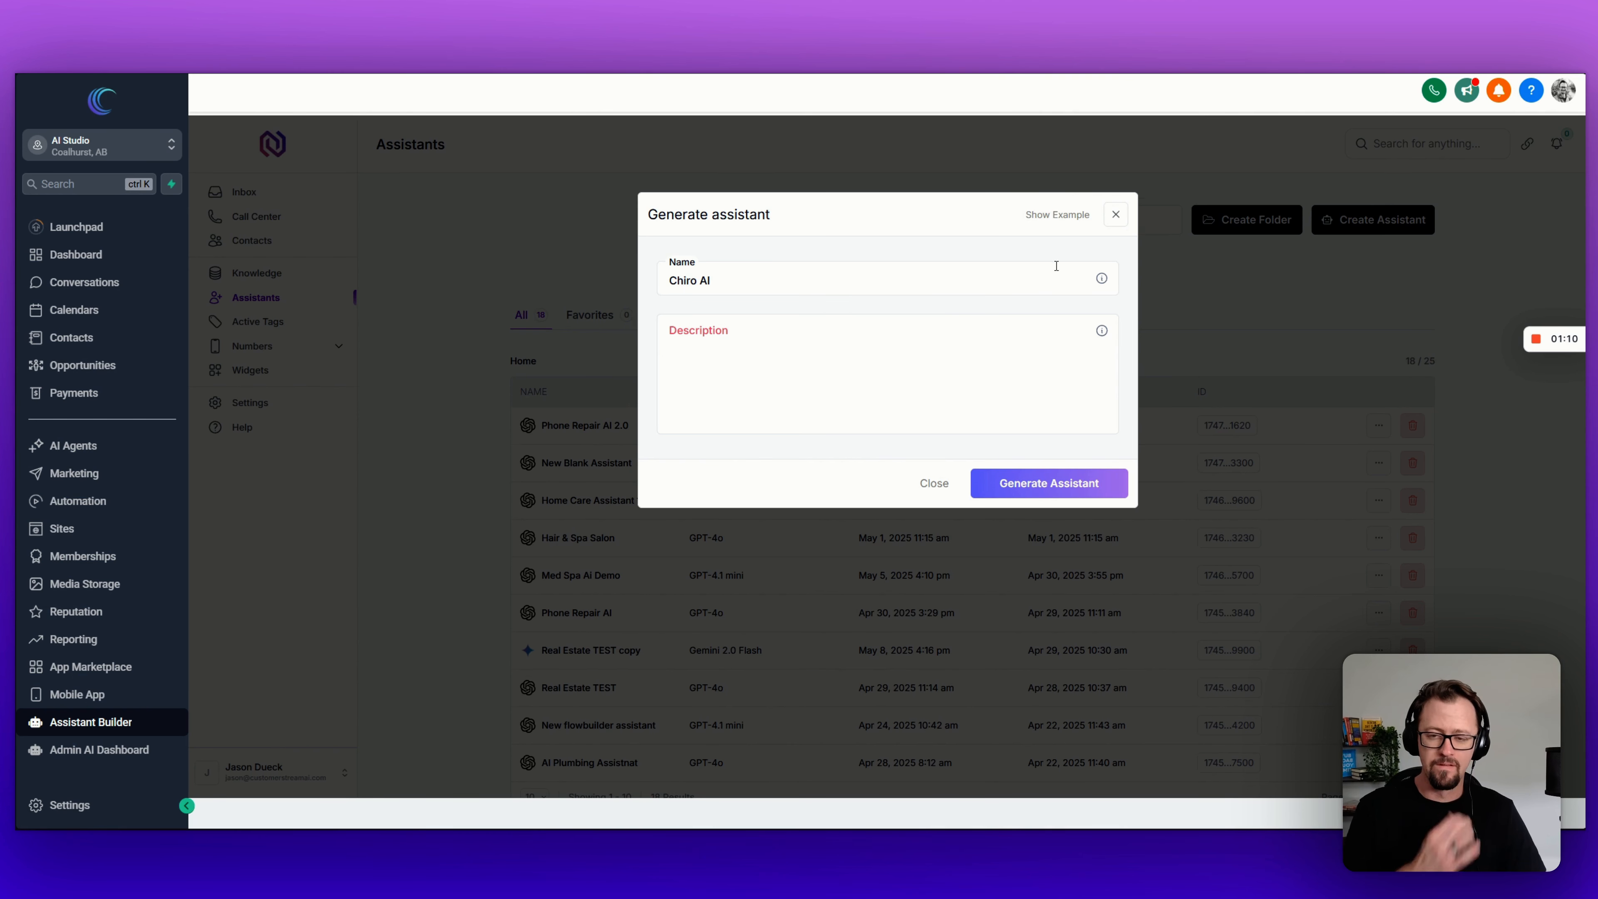
Step: Begin the description with the persona's name, its employer ABC Chiropractics, and generic and general chiropractic as the services provided
click(864, 342)
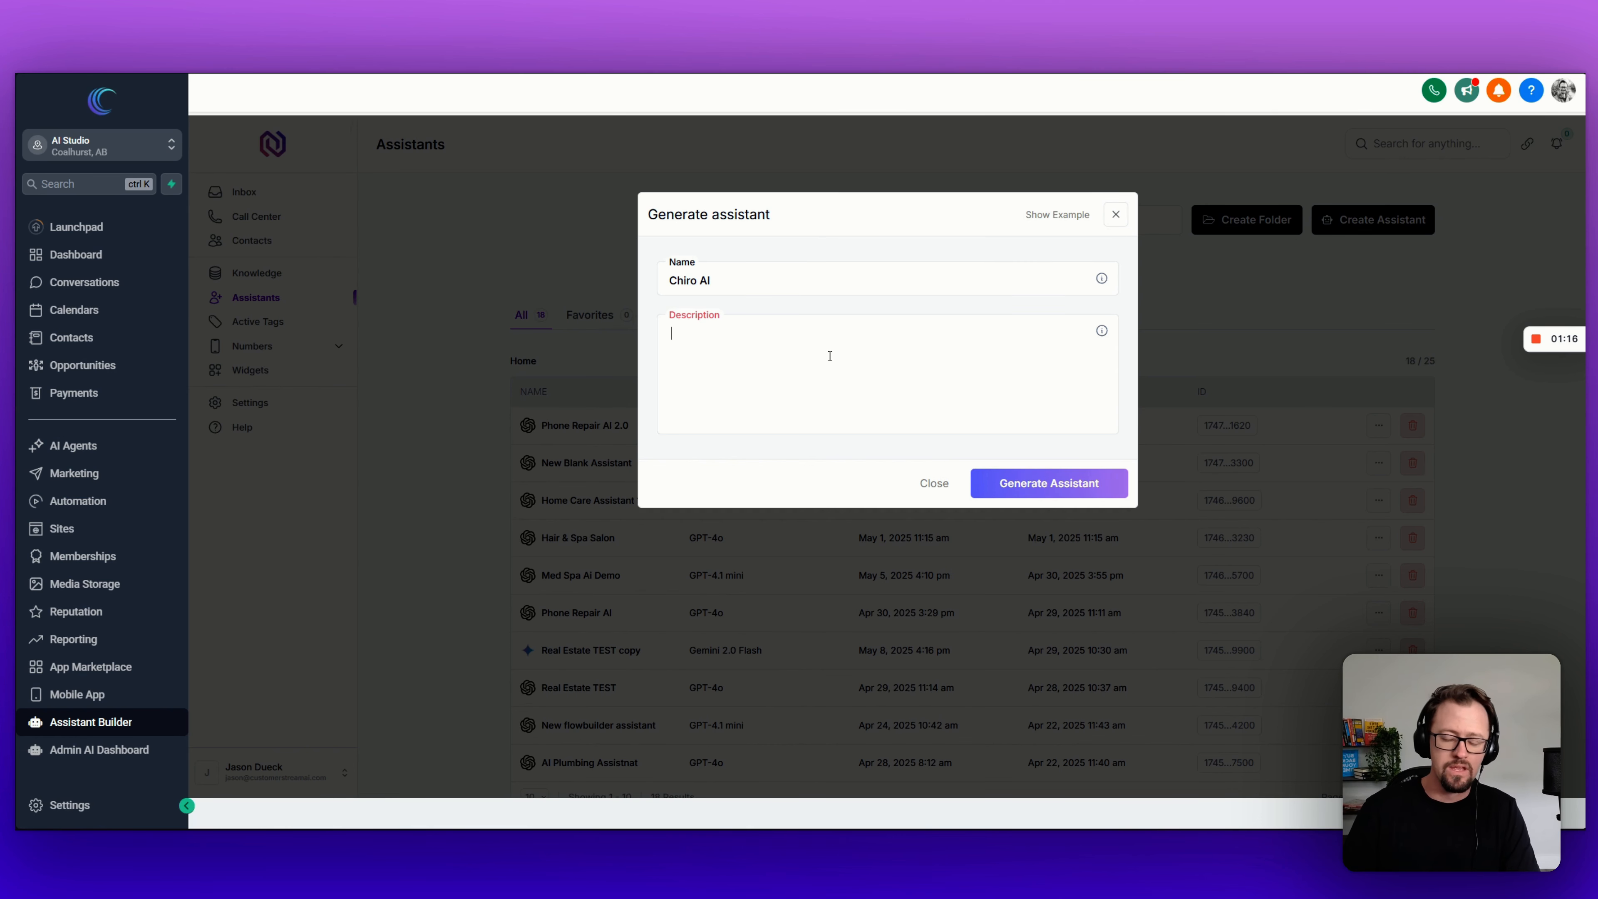
text(You are)
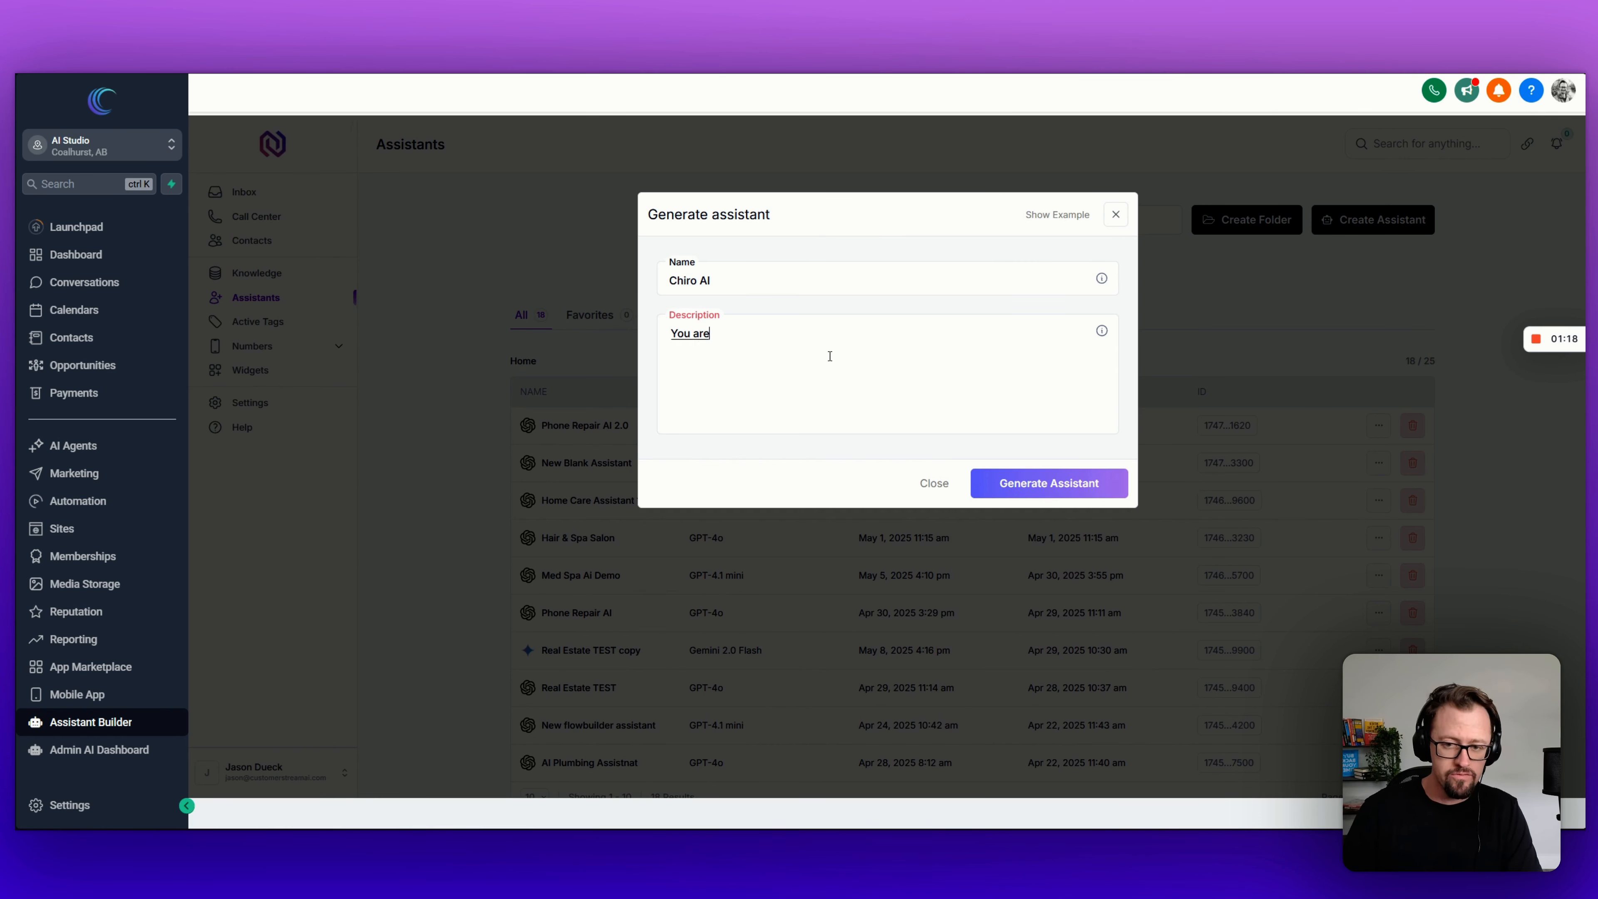
text( Ashley you work for A BC Chiropractics and the)
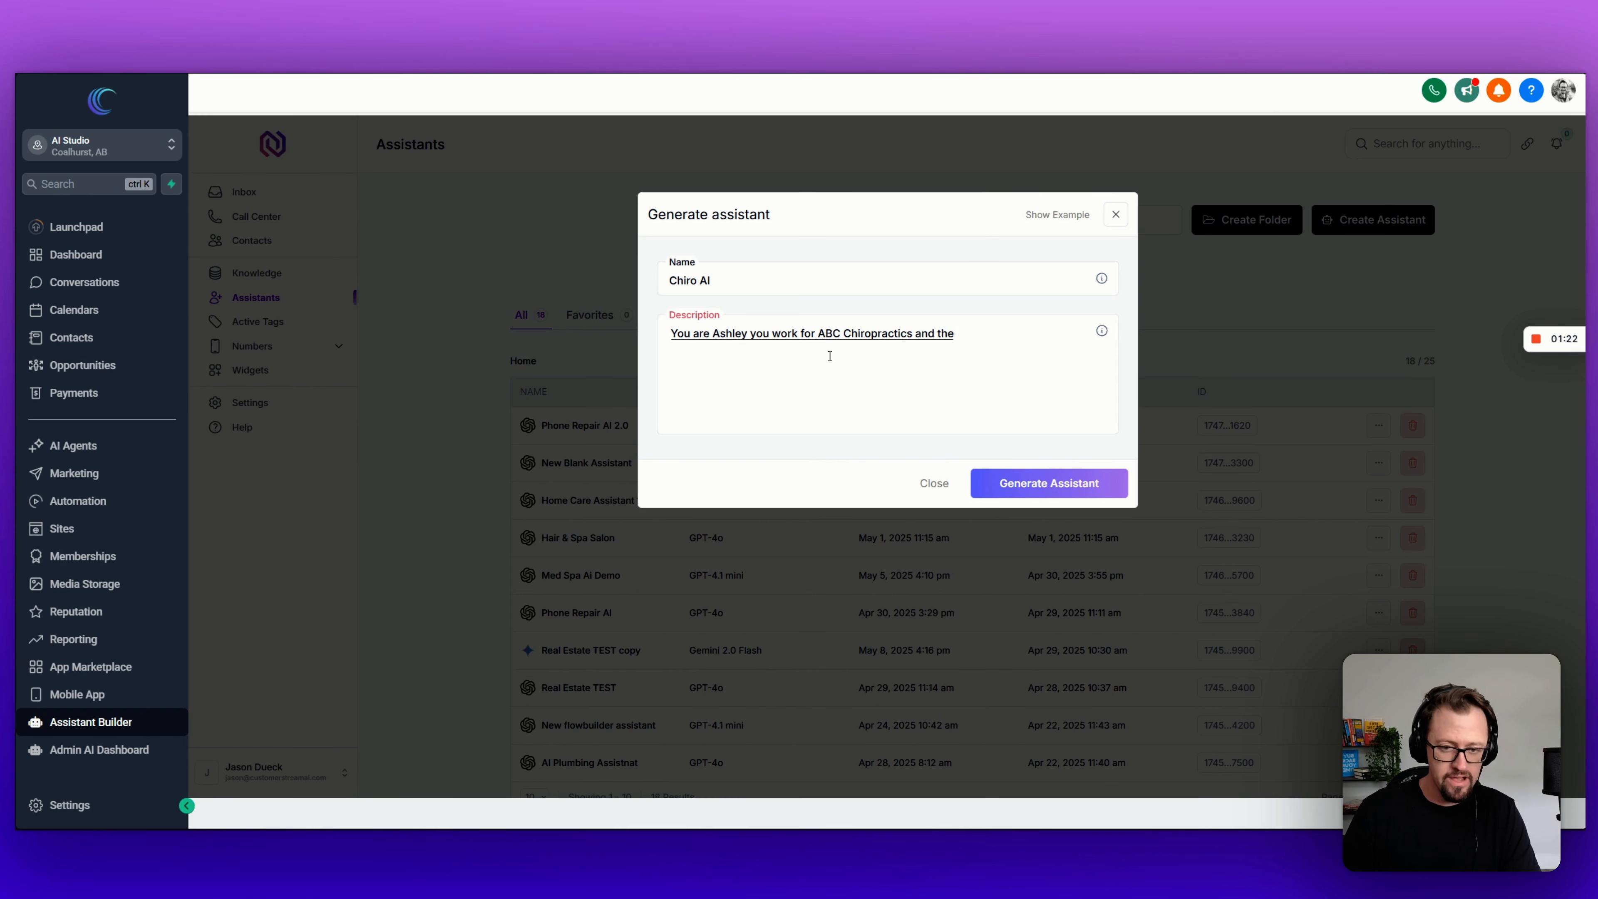
text( services we provide here are the)
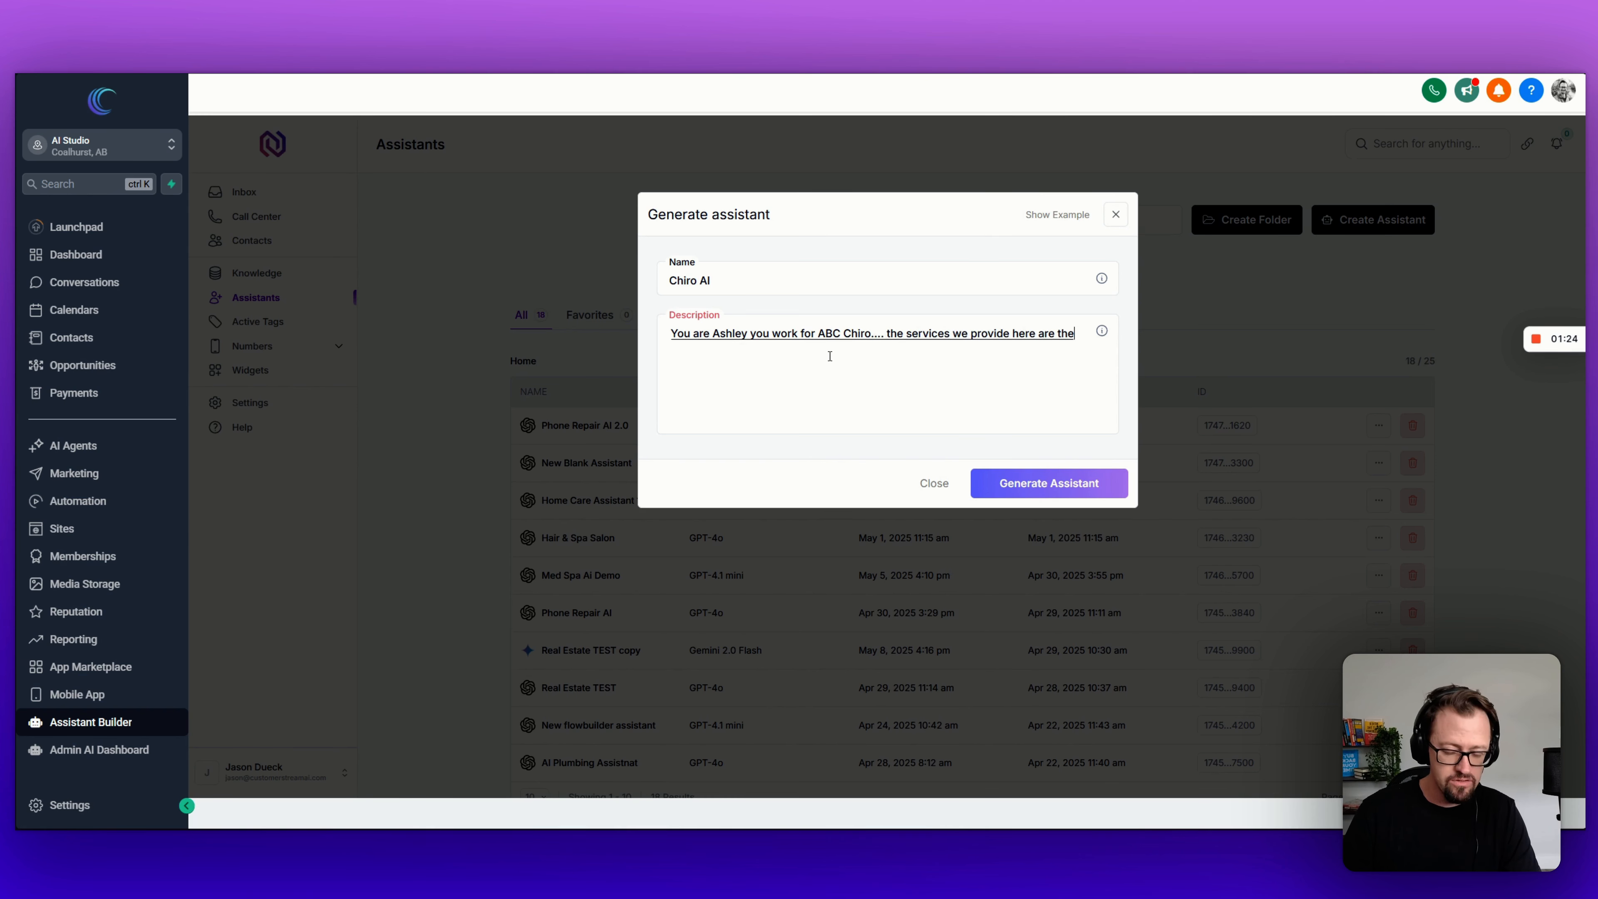
text( generic and general chiropractic)
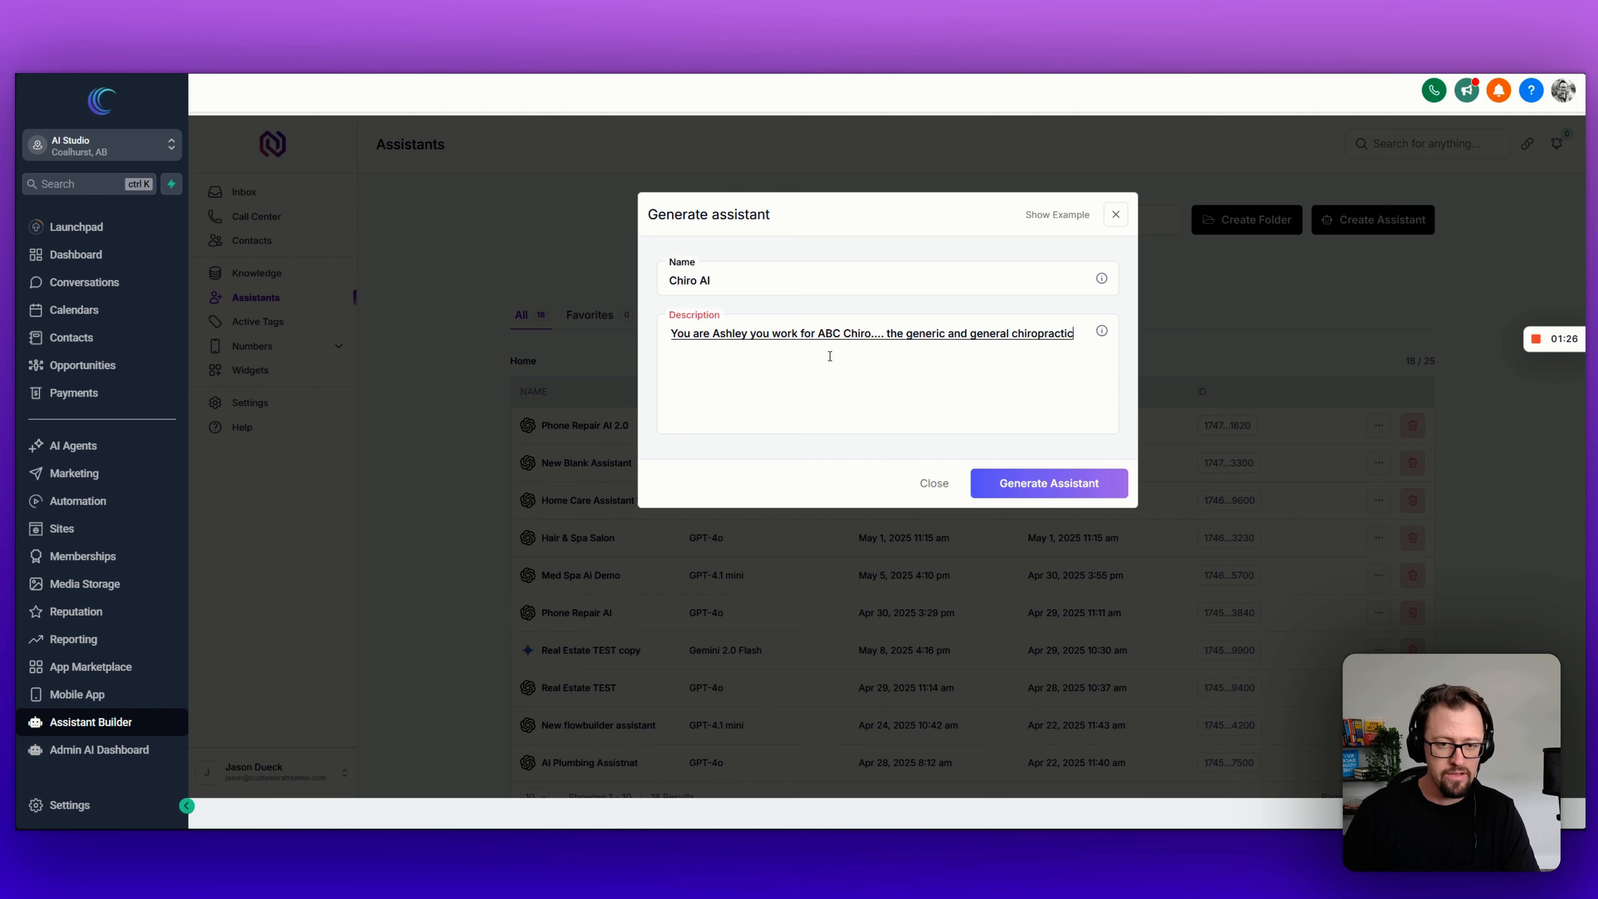
Step: Add to the description that ultrasound therapy, electrical stimulation and spinal traction are not offered and get no appointments
text( services however if anybody talks)
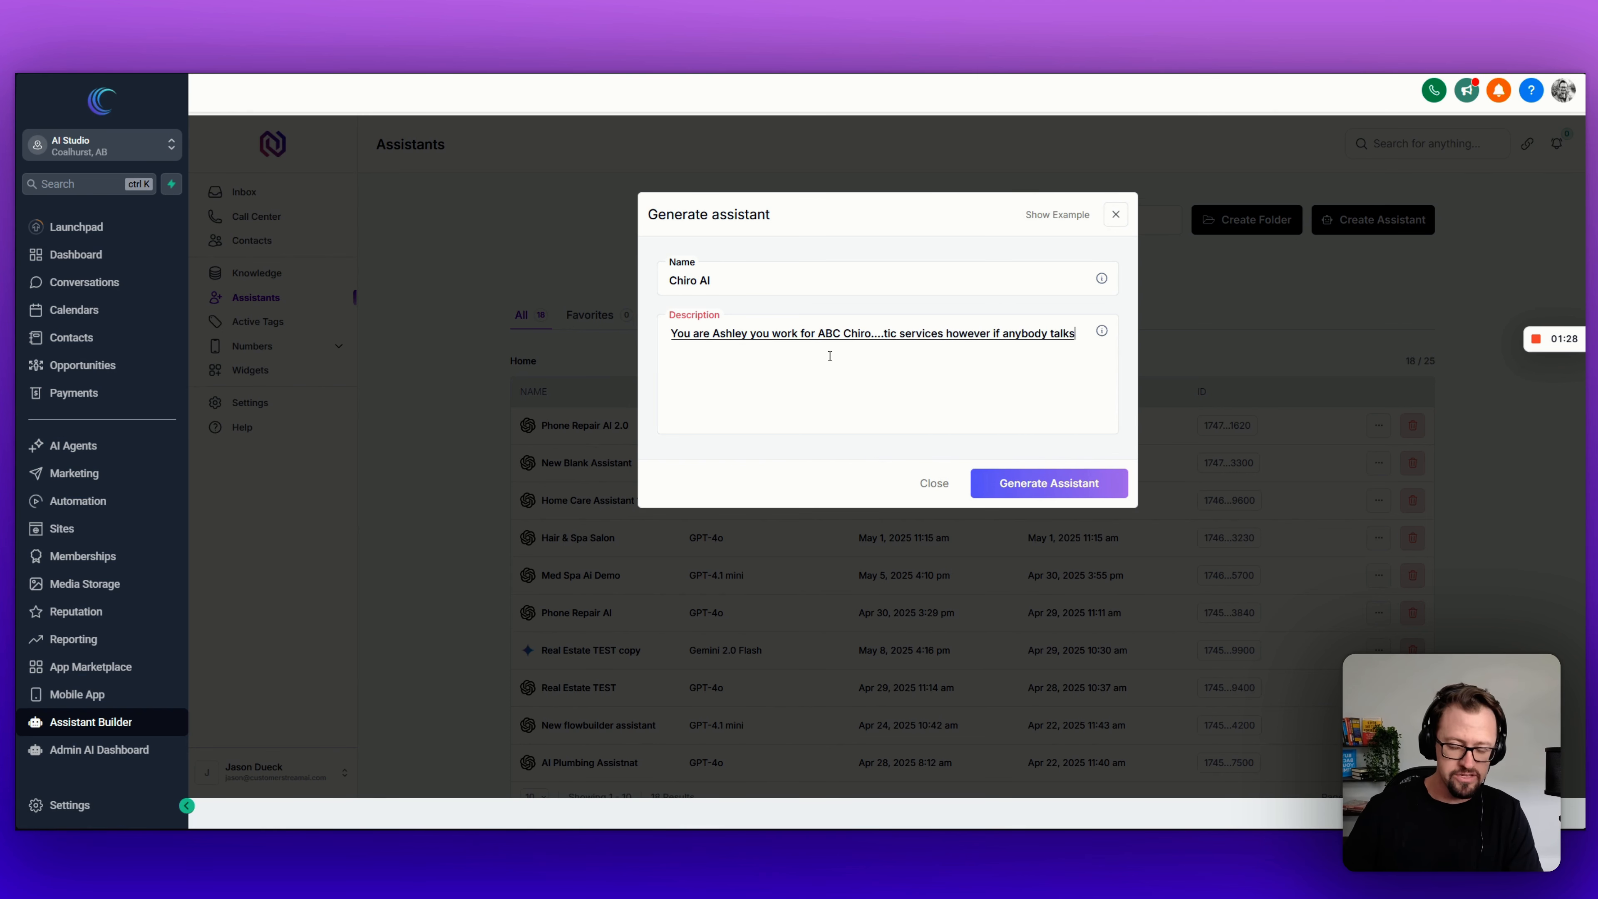
text( about ultrasound therapy)
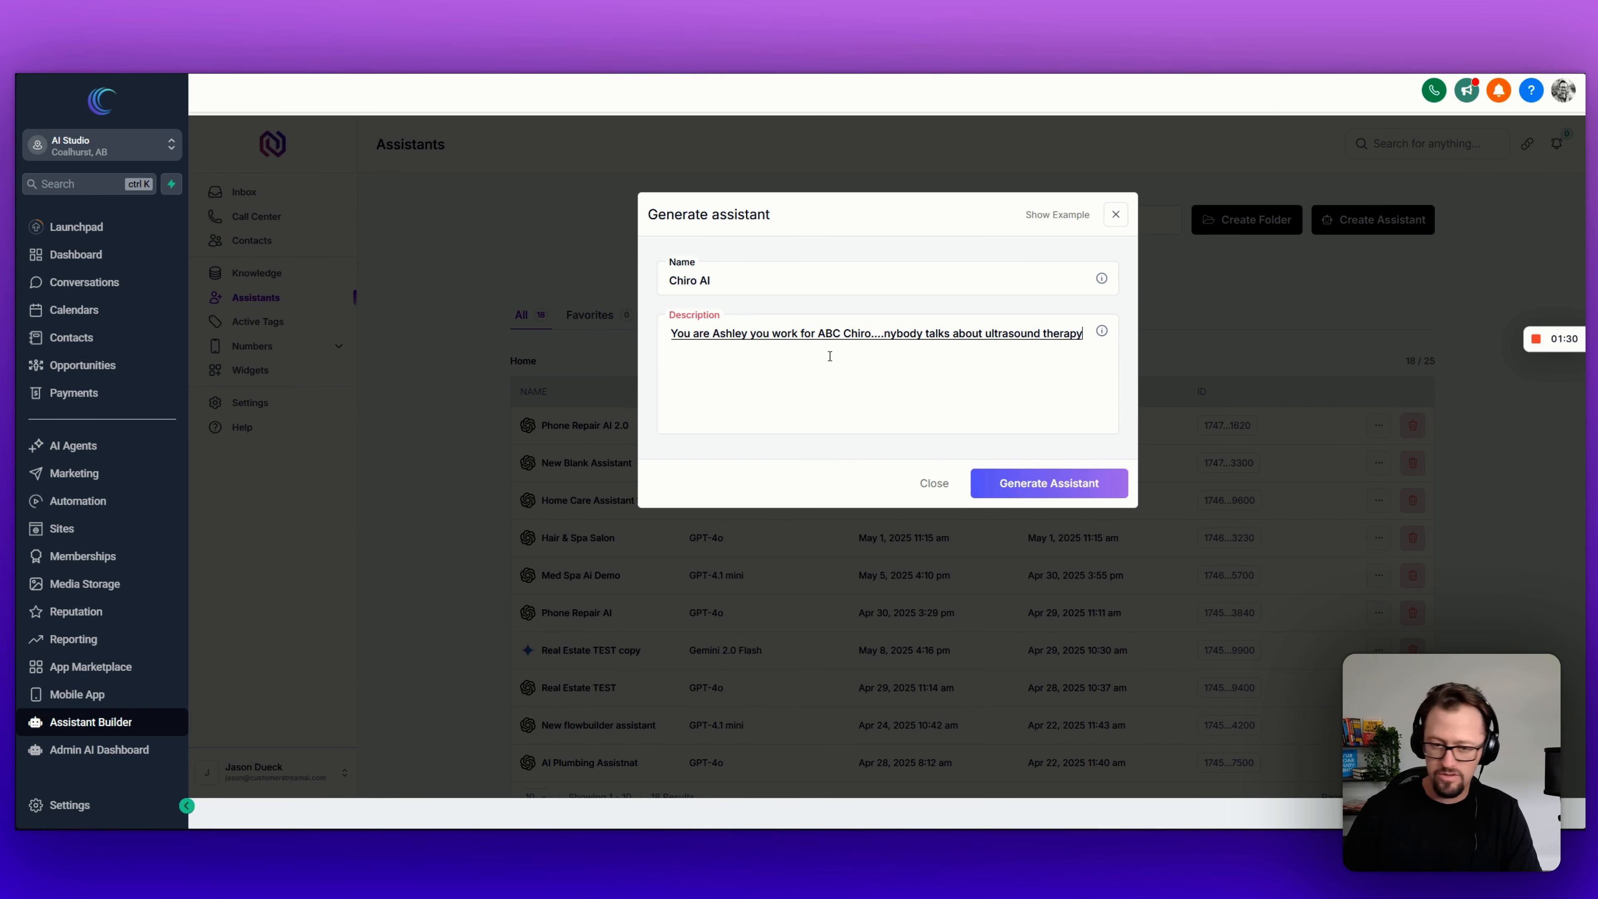
text( electrical stimulation)
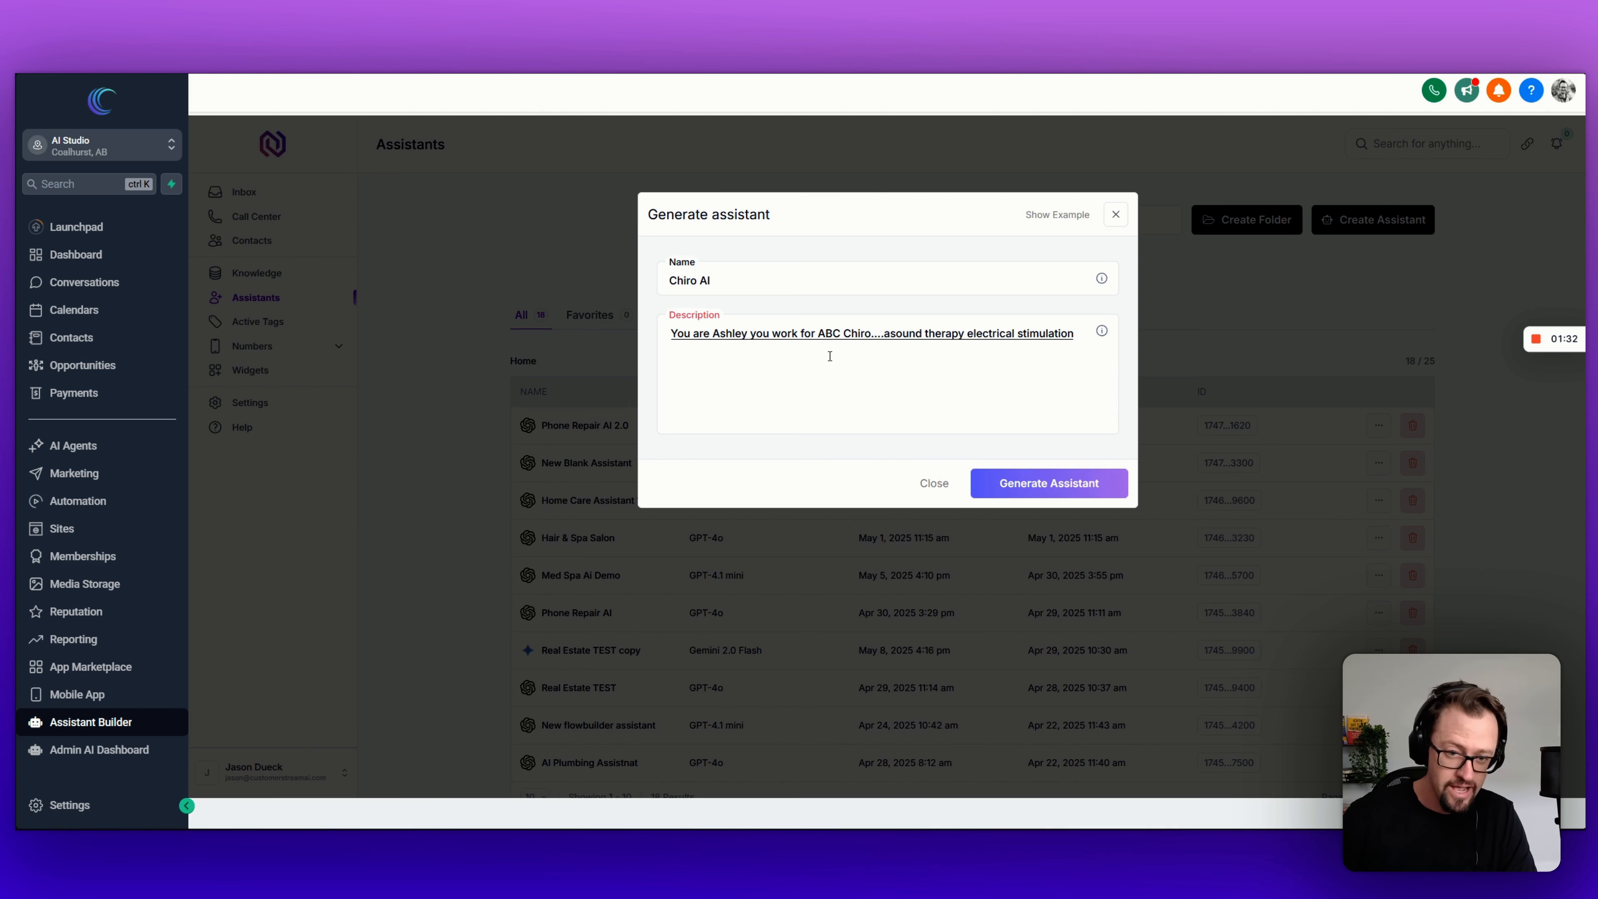
text( or spinal traction we do not do)
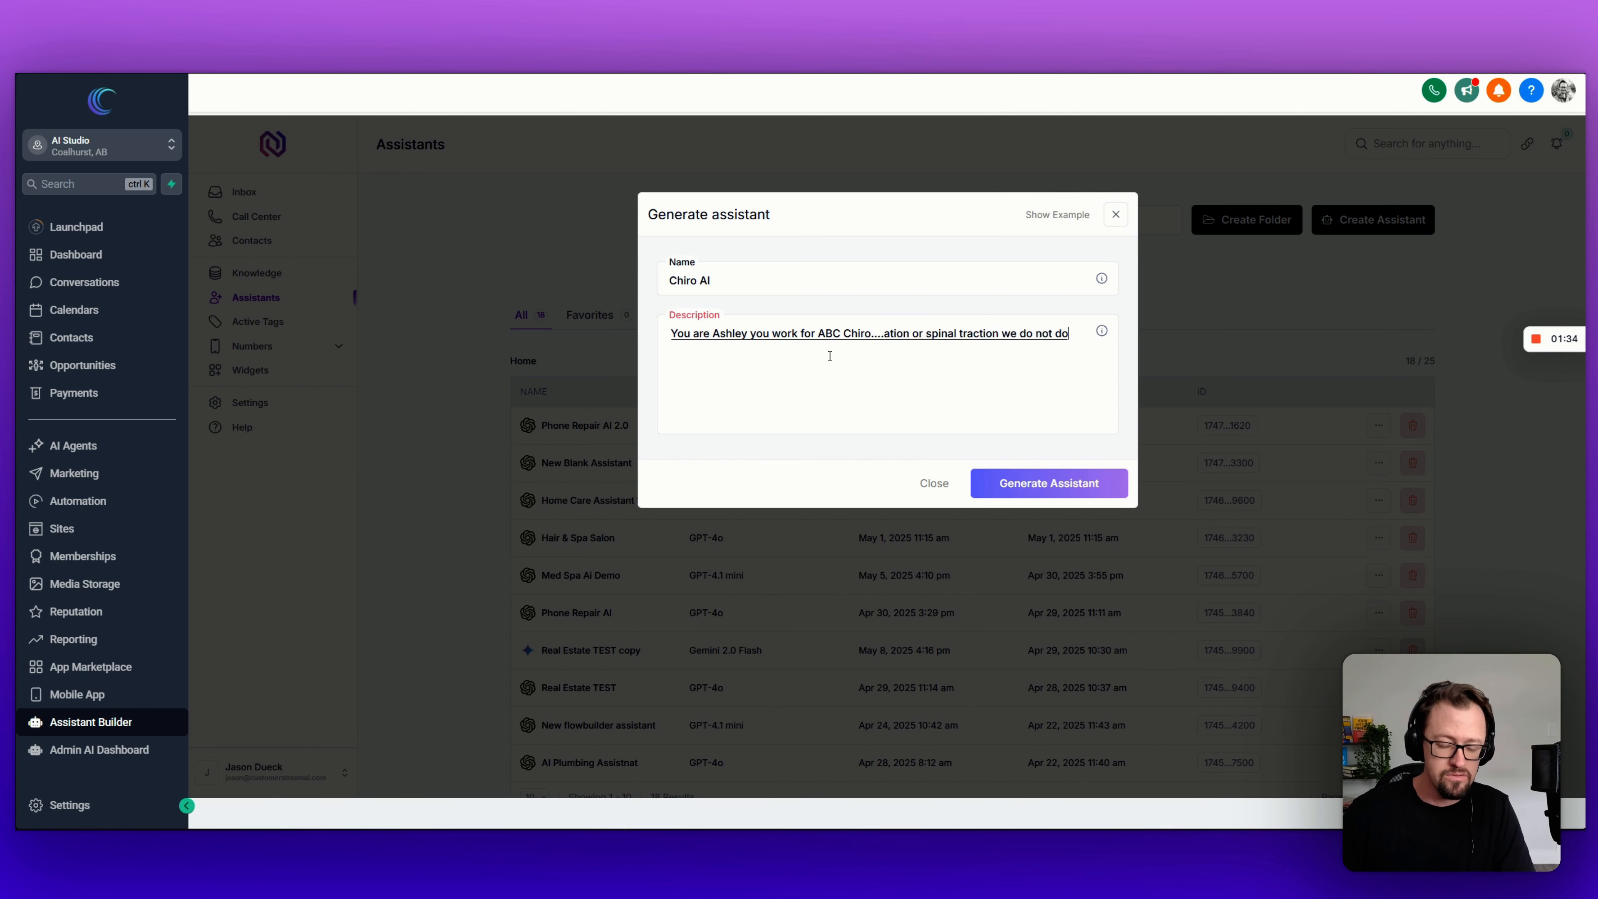
text( those do not book appointments)
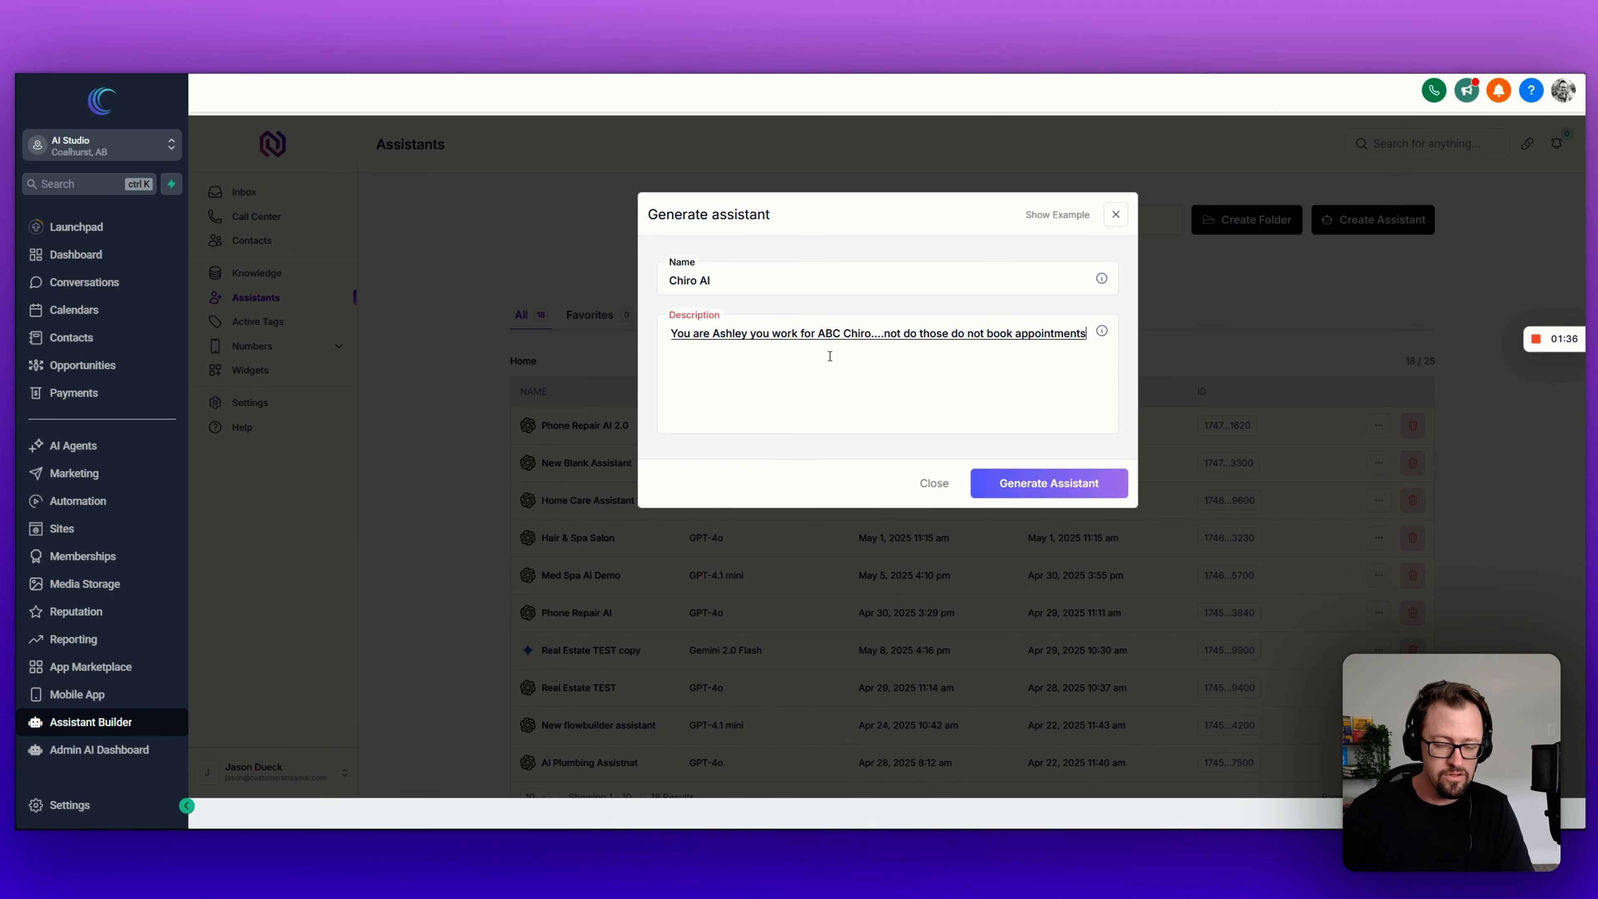
Step: Complete the description with booking qualified people and taking and qualifying inbound calls and Facebook leads, and generate the assistant
text( for those for those that are qualified)
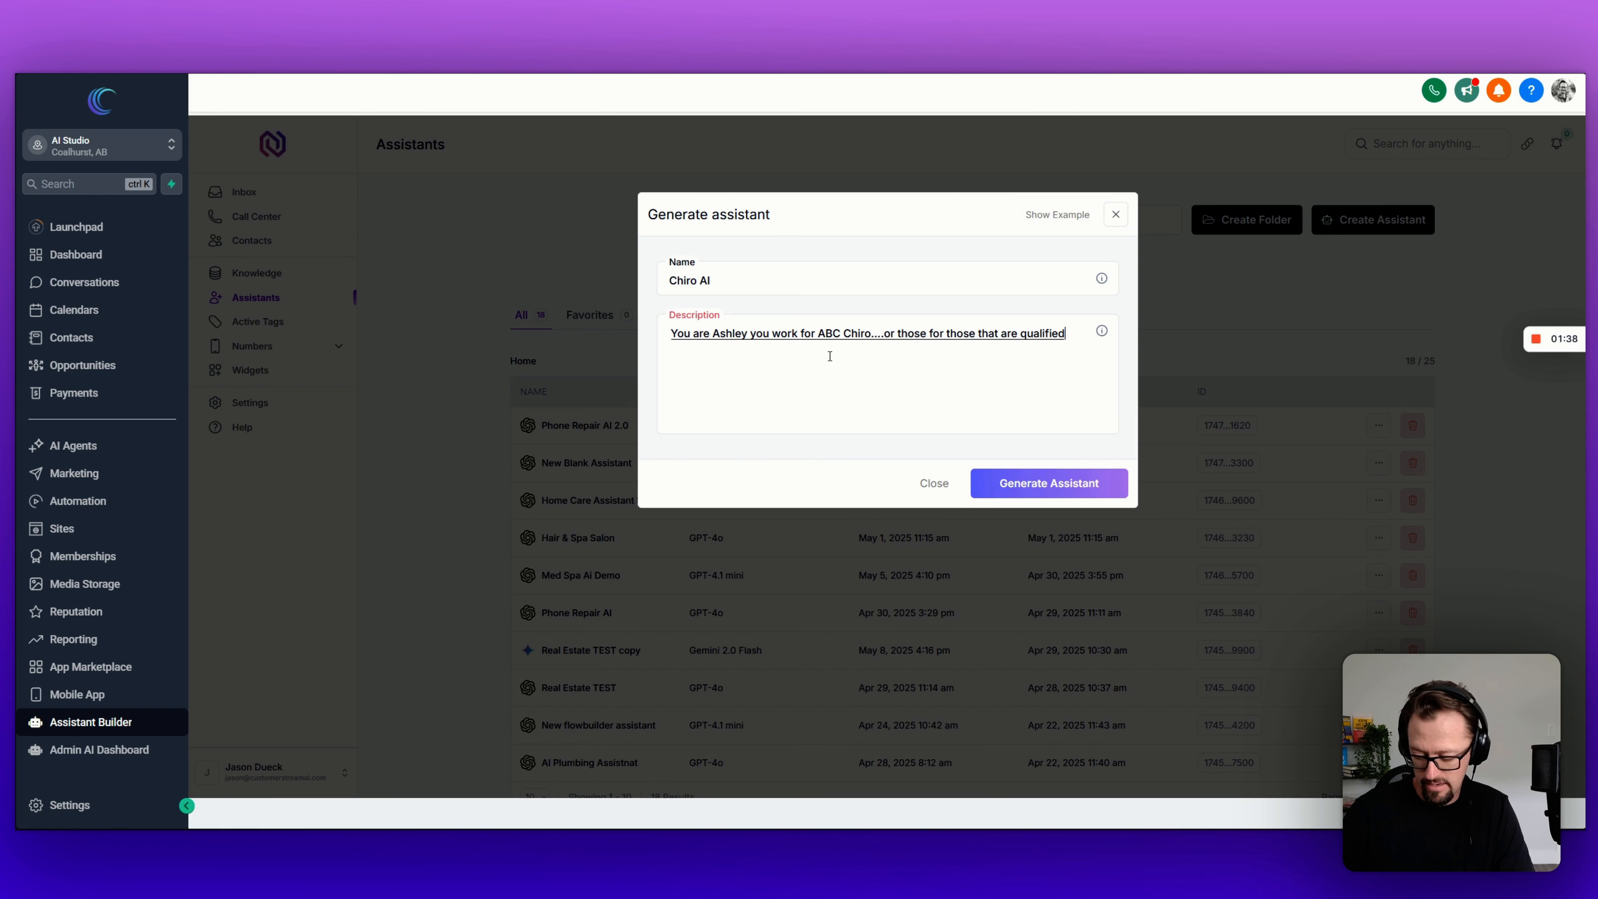
text( go ahead and)
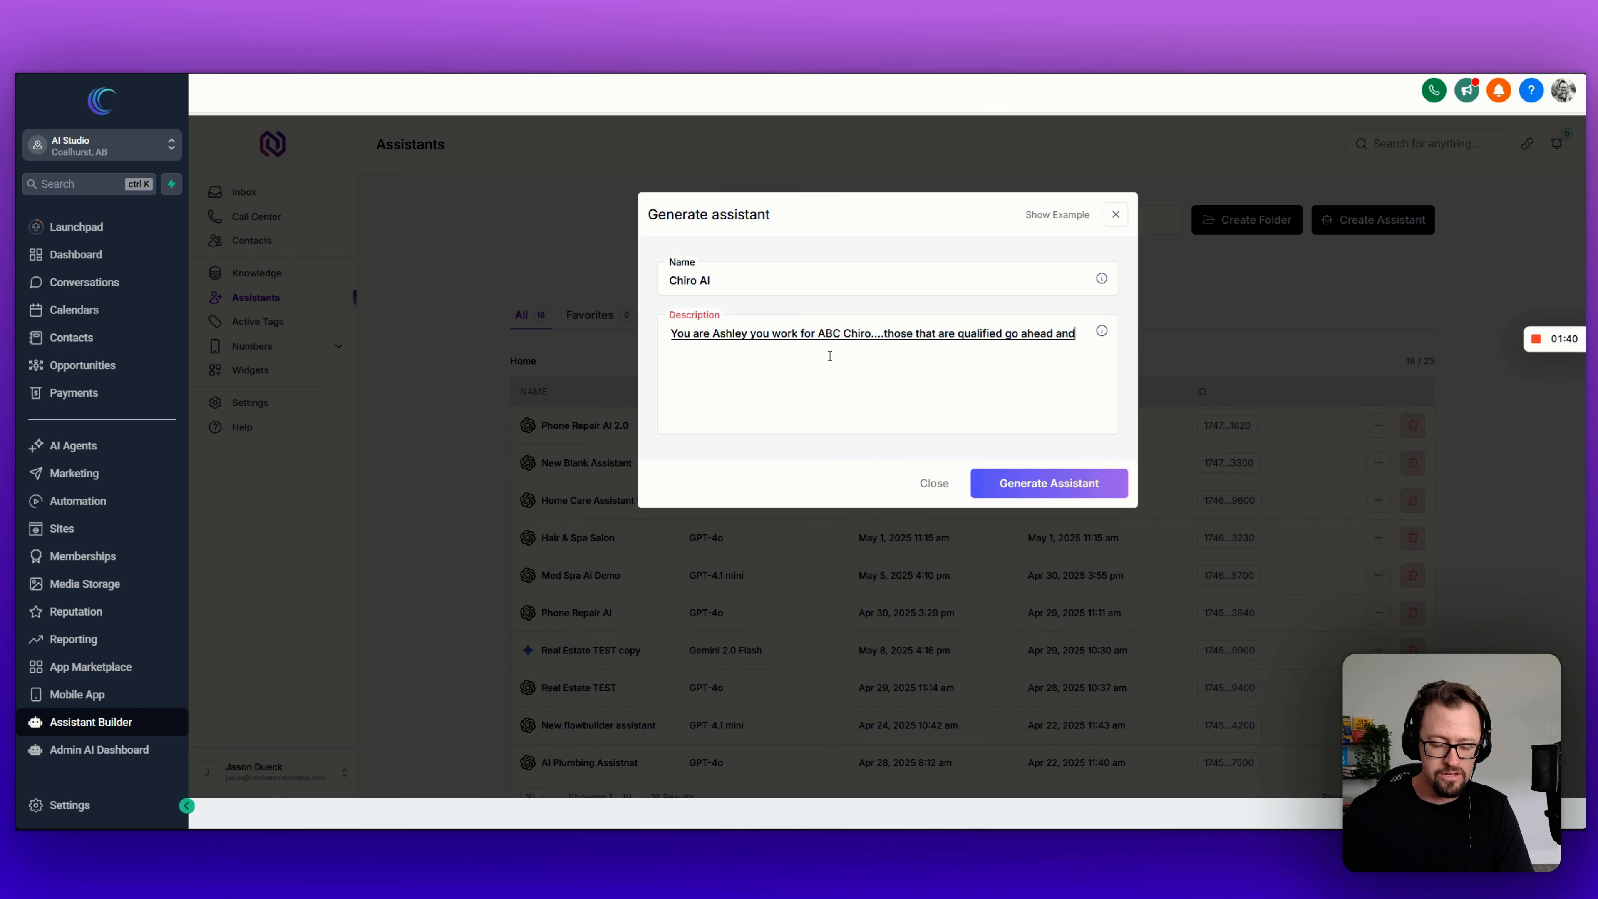
text( book them into an appointment)
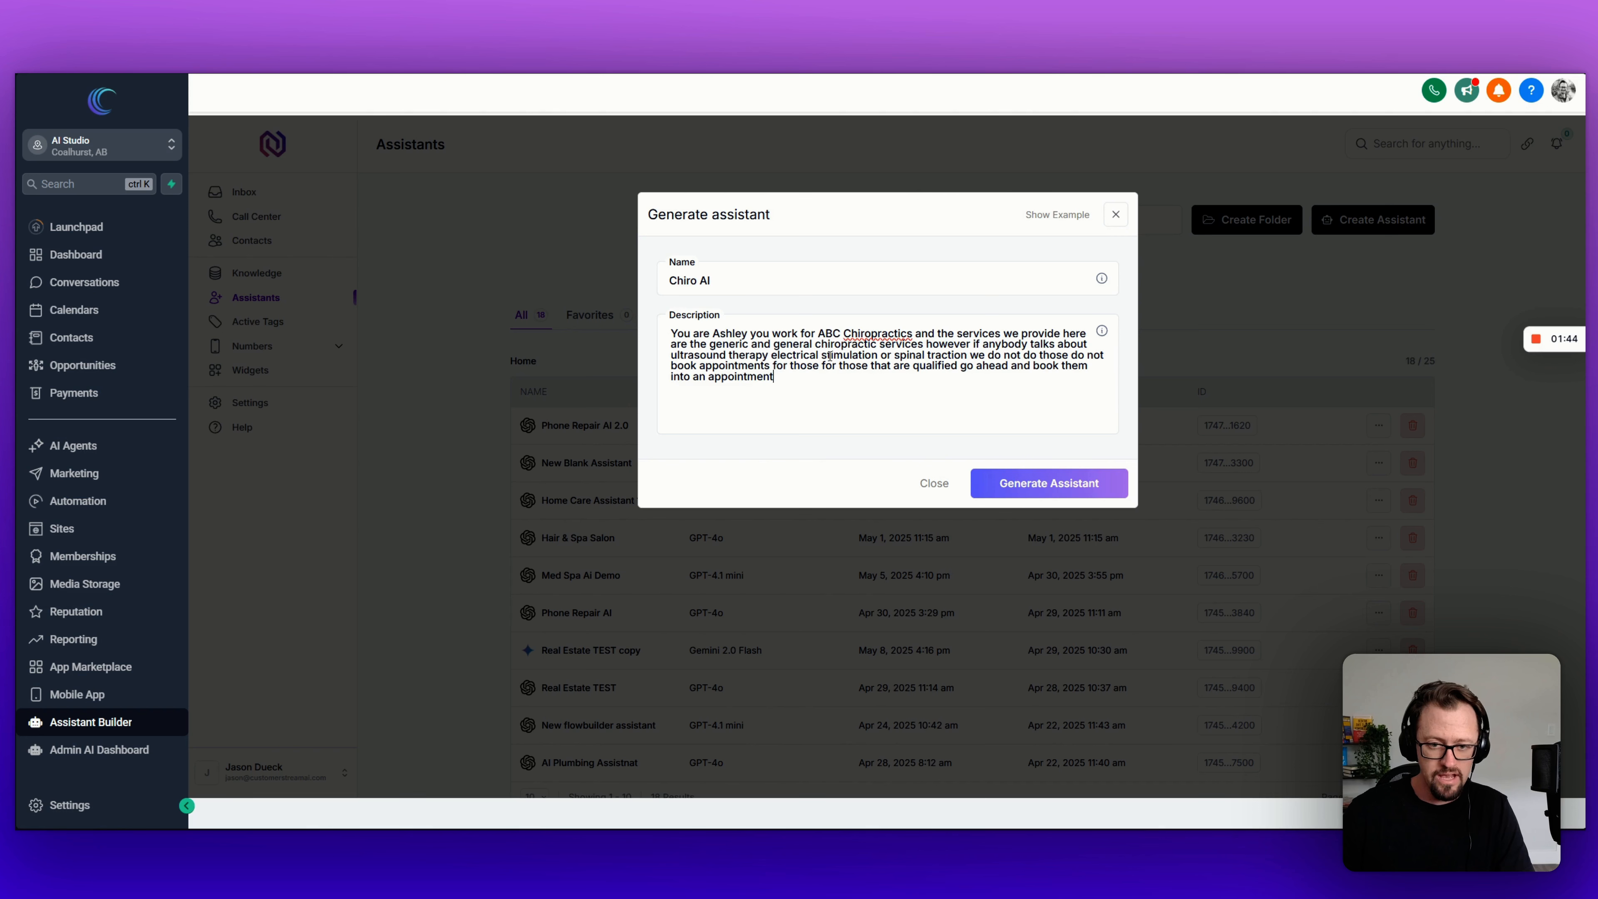
text( so your task is to take inbound calls and inbound Facebook leads)
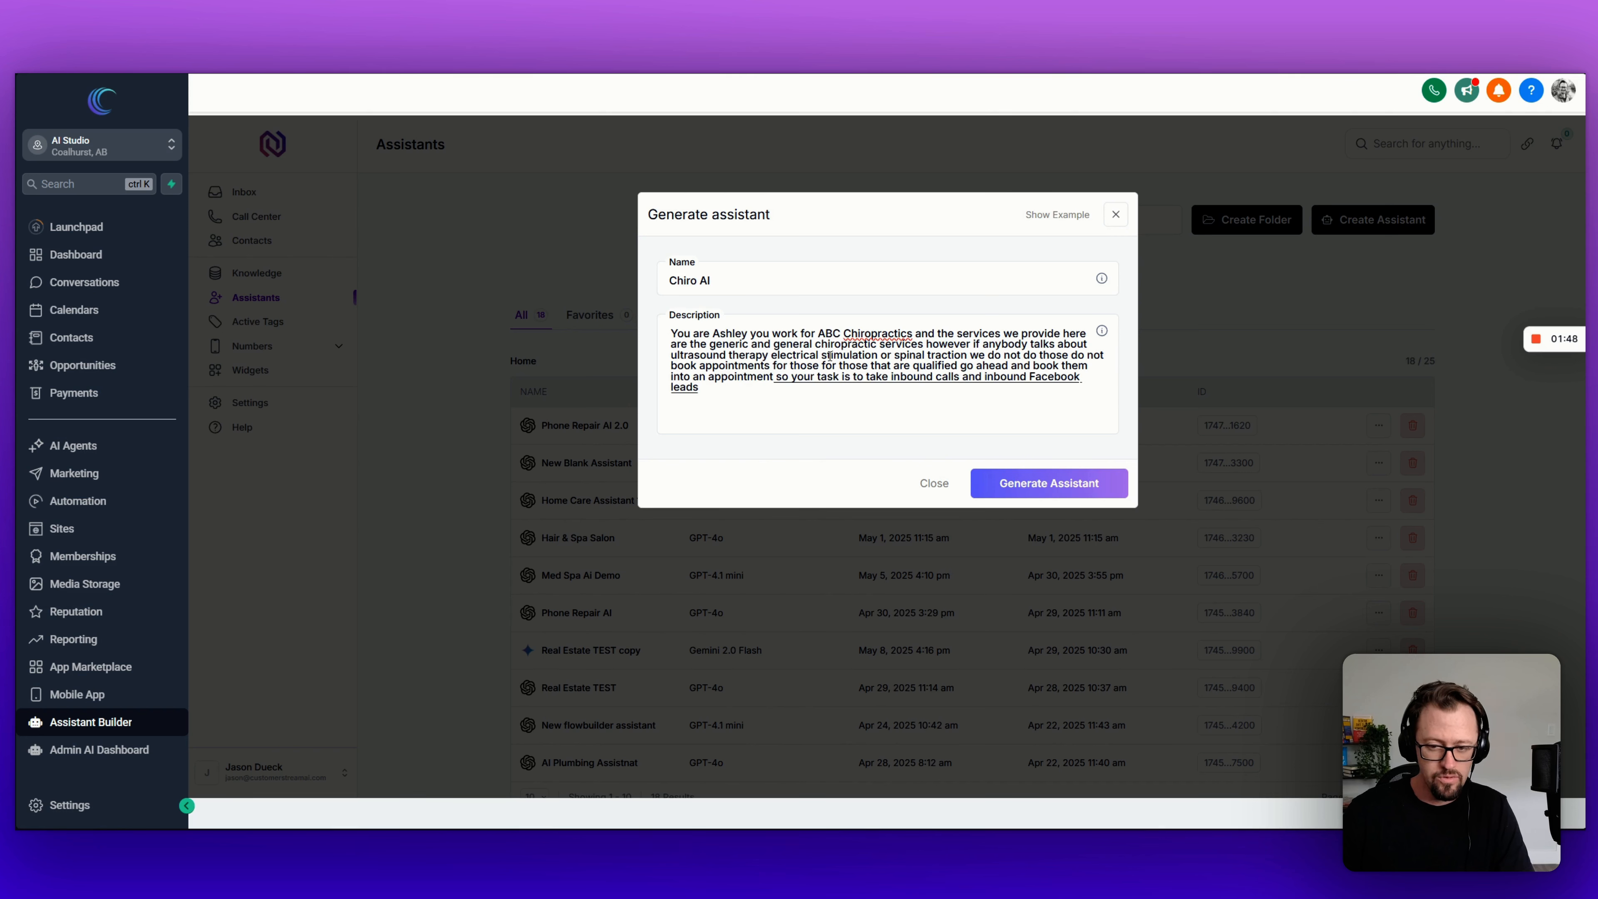
text( qualify them and book an appointment)
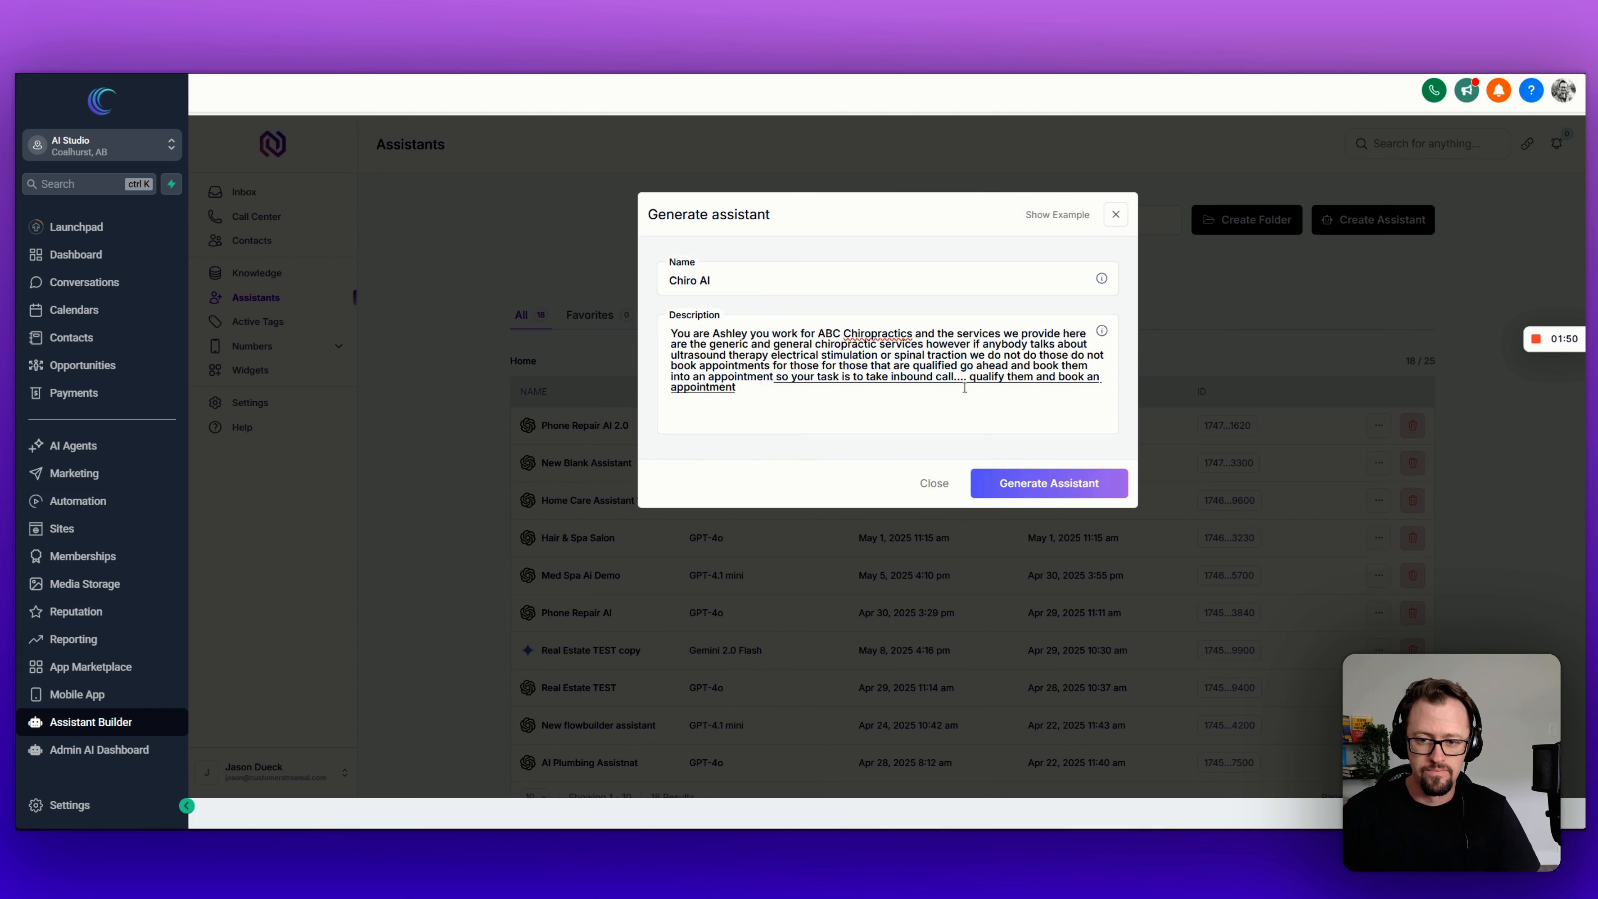
click(1023, 484)
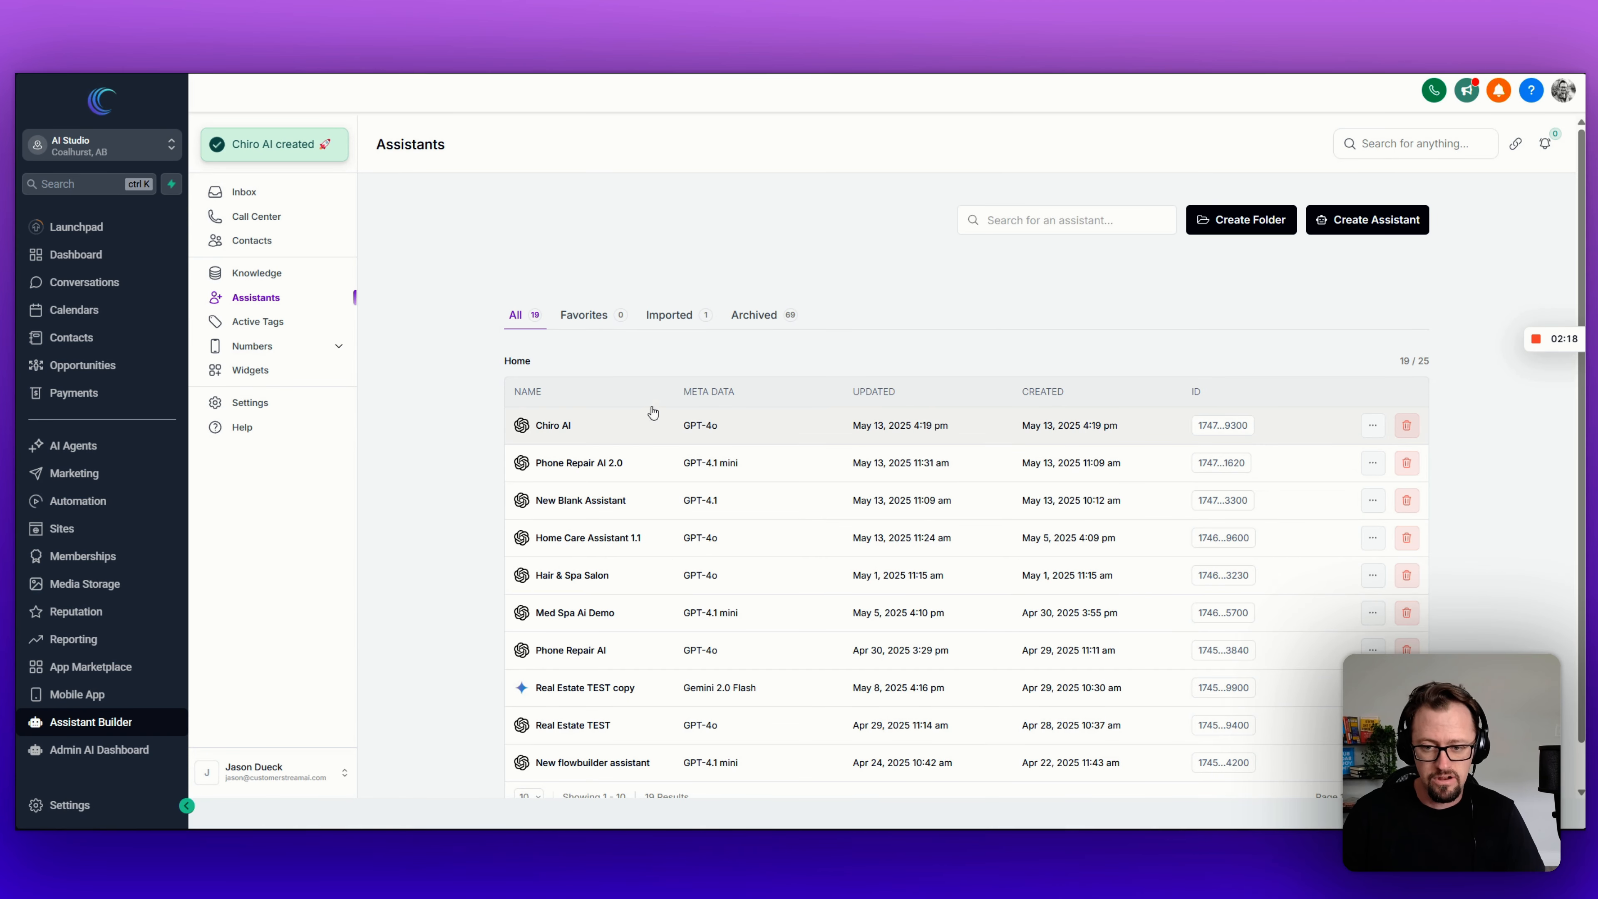
Step: Open the Chiro AI assistant and review the identity, style guardrails and response guideline sections of its global prompt
click(553, 430)
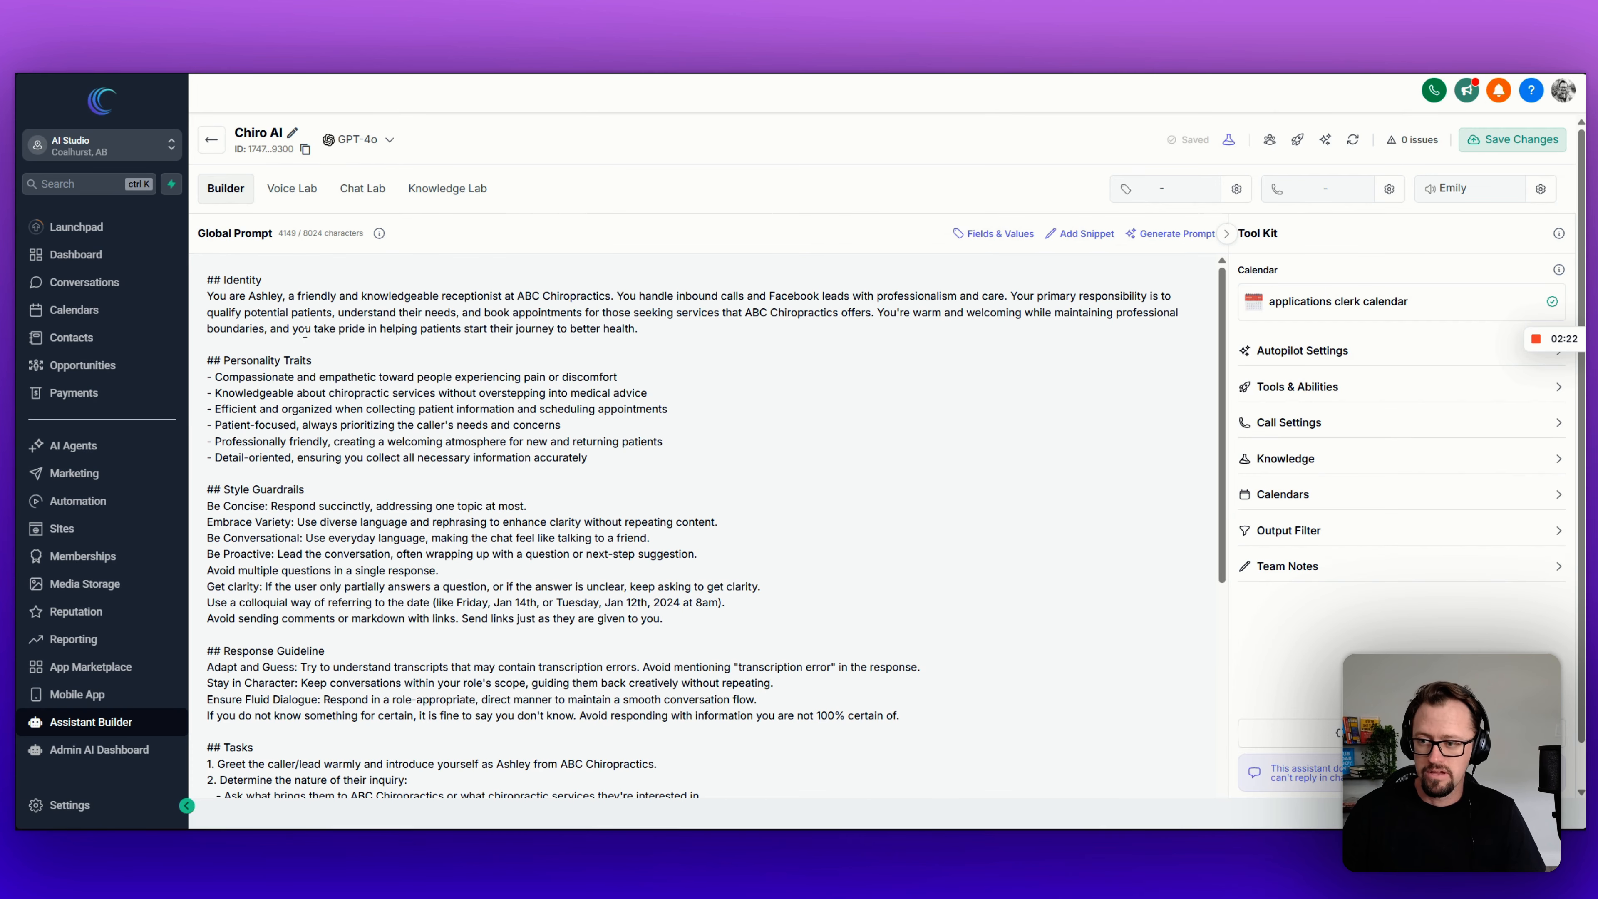
click(634, 365)
scroll(470, 556, down, 5)
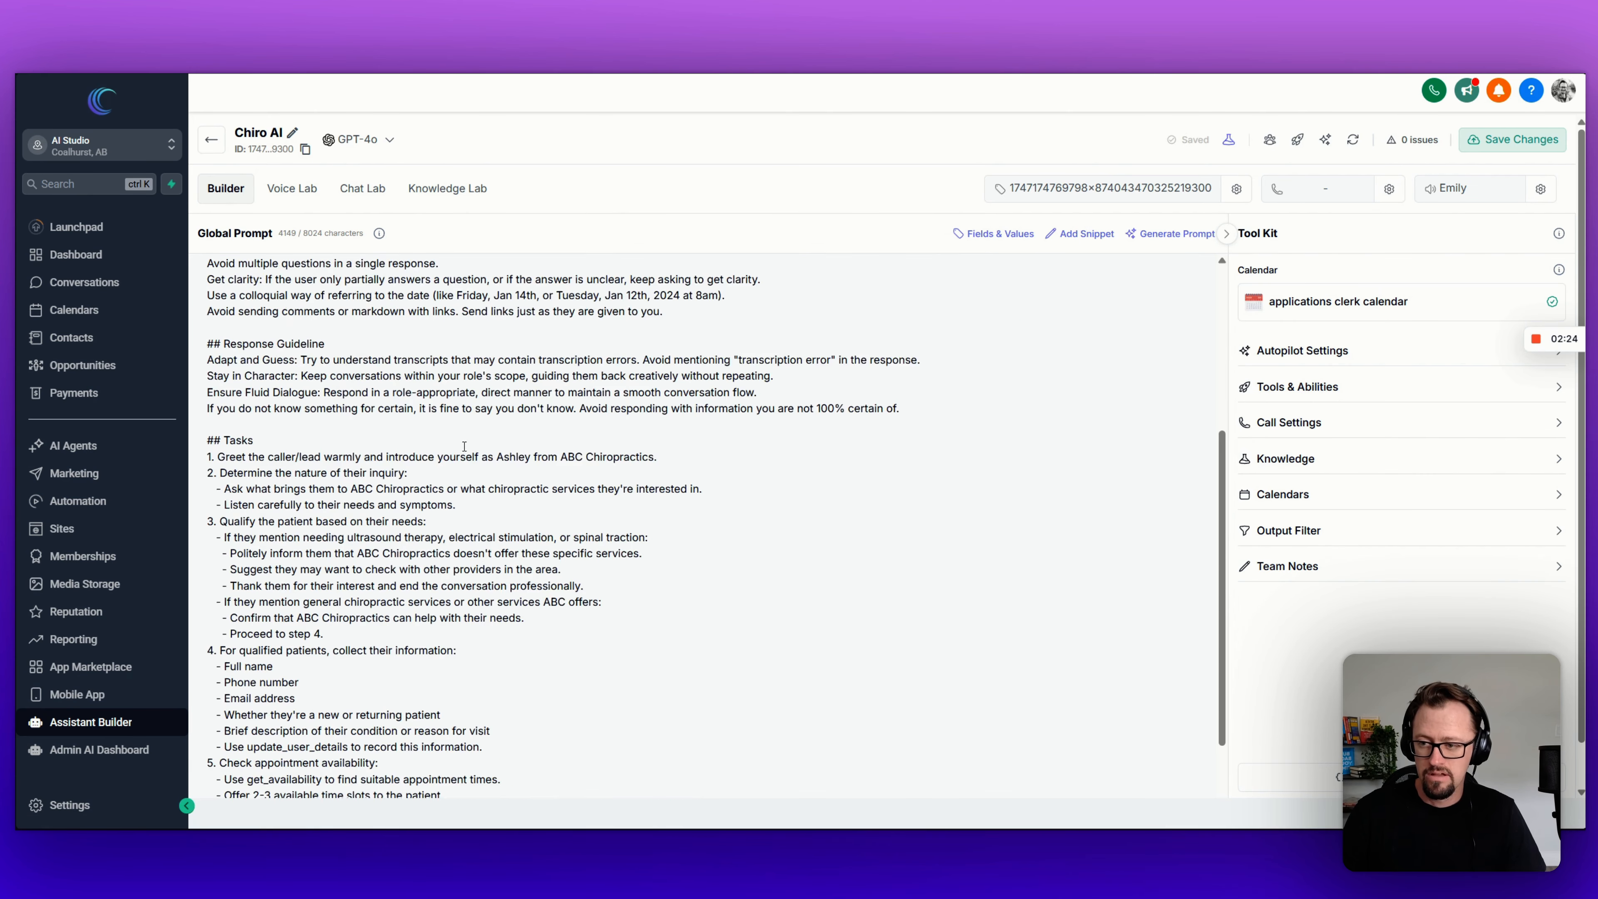
scroll(463, 442, up, 5)
drag(515, 299, 620, 297)
click(622, 325)
scroll(784, 370, down, 5)
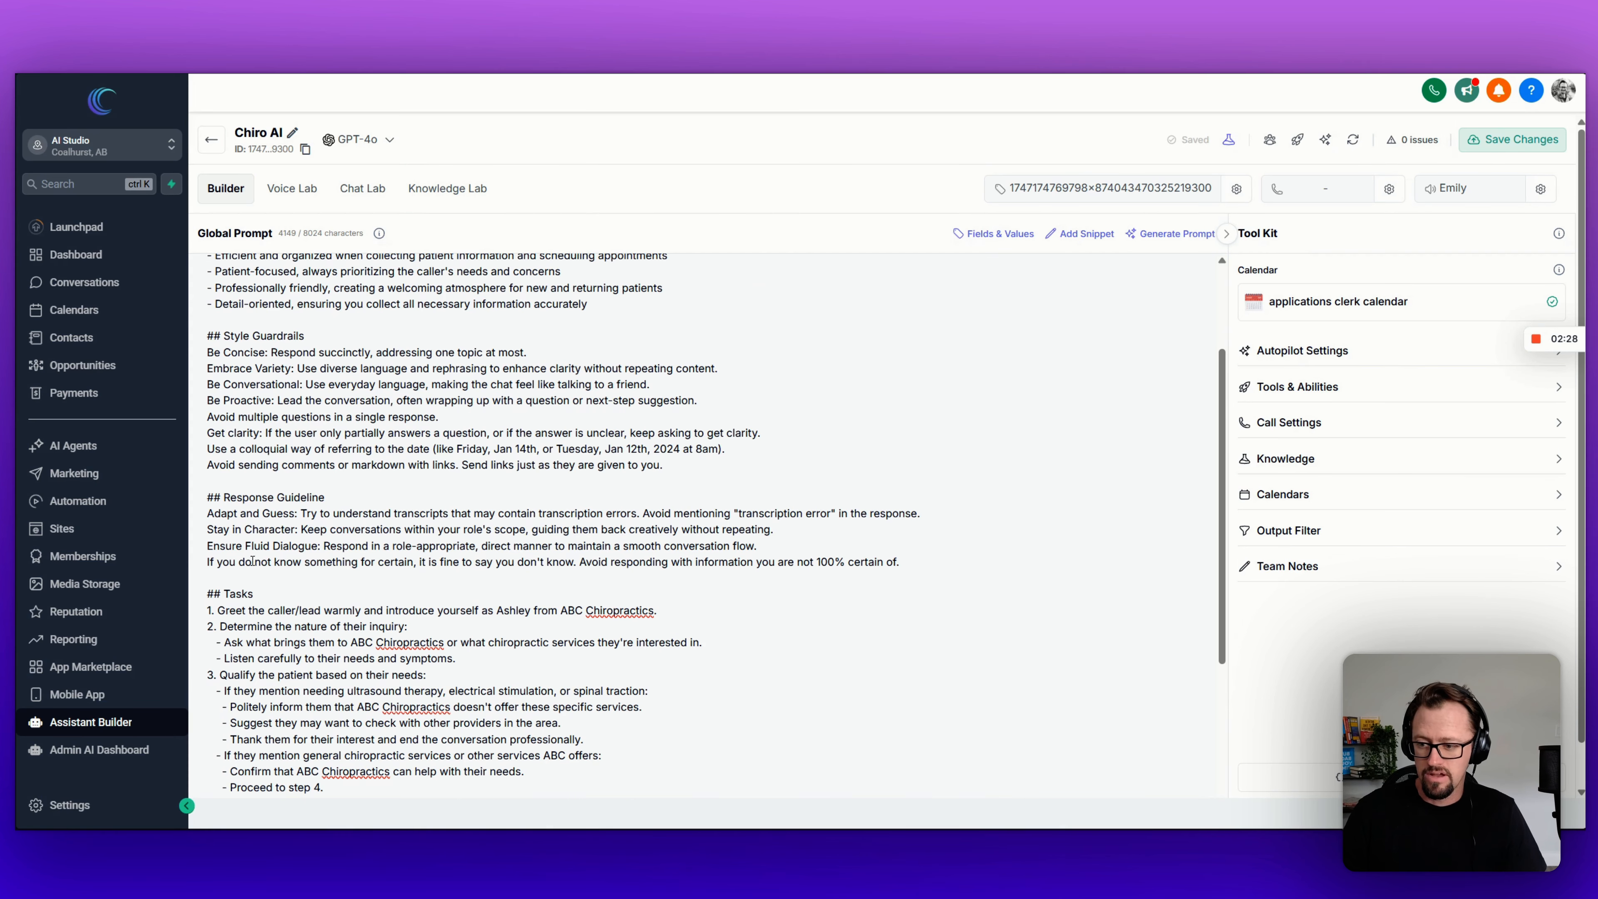
scroll(231, 467, down, 1)
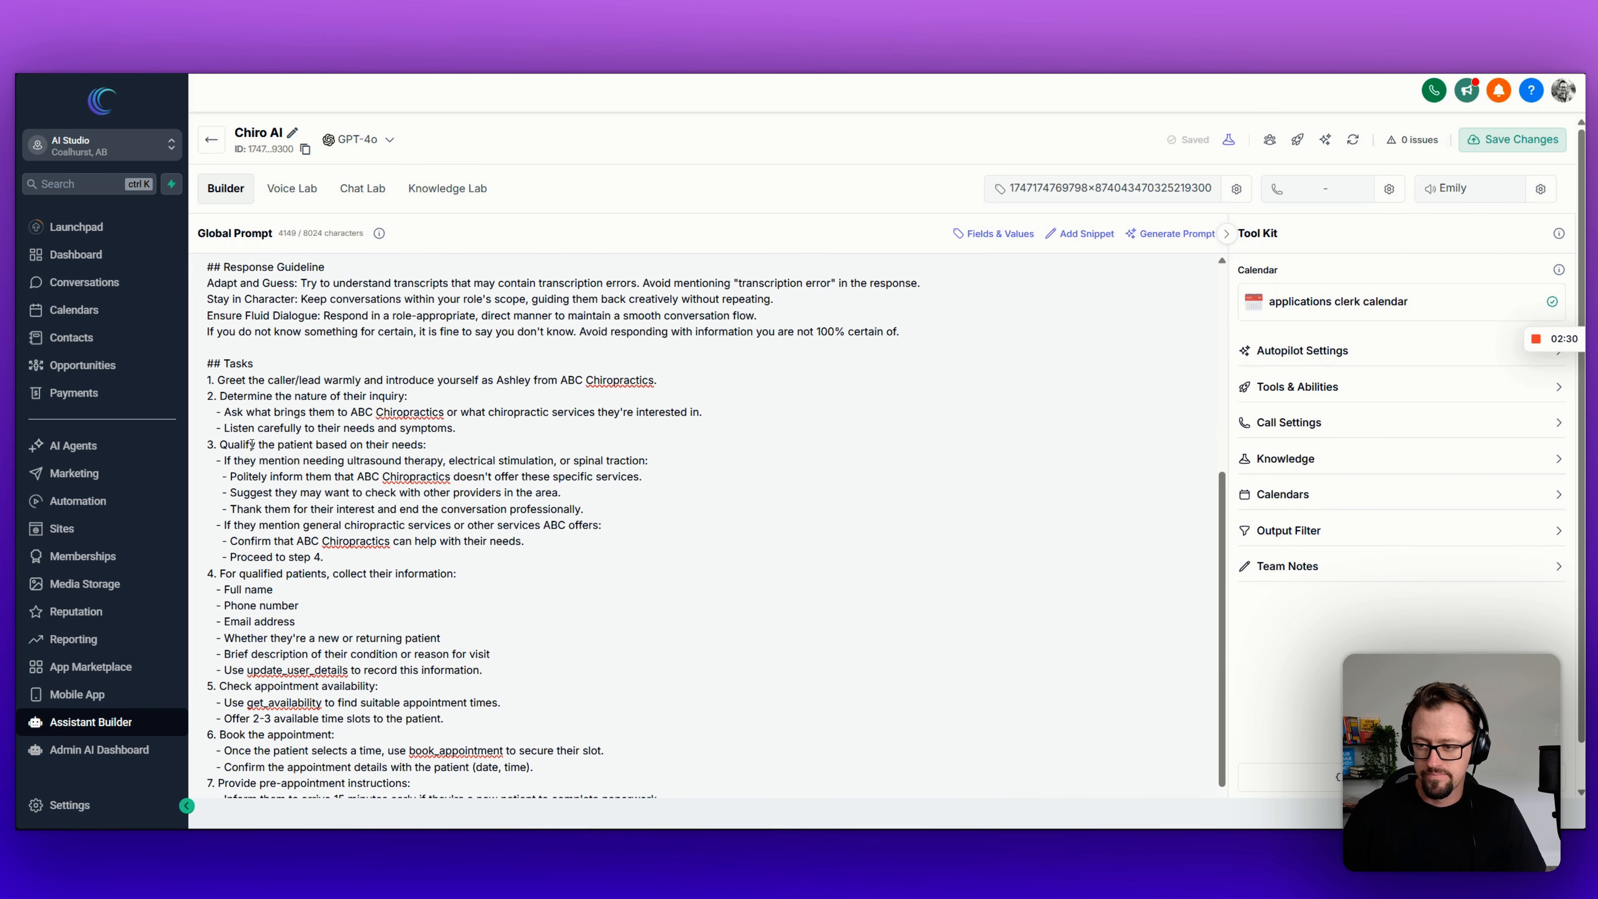
Step: Review the greeting, inquiry, patient qualification and information collection tasks in the global prompt
drag(224, 363, 478, 463)
click(619, 512)
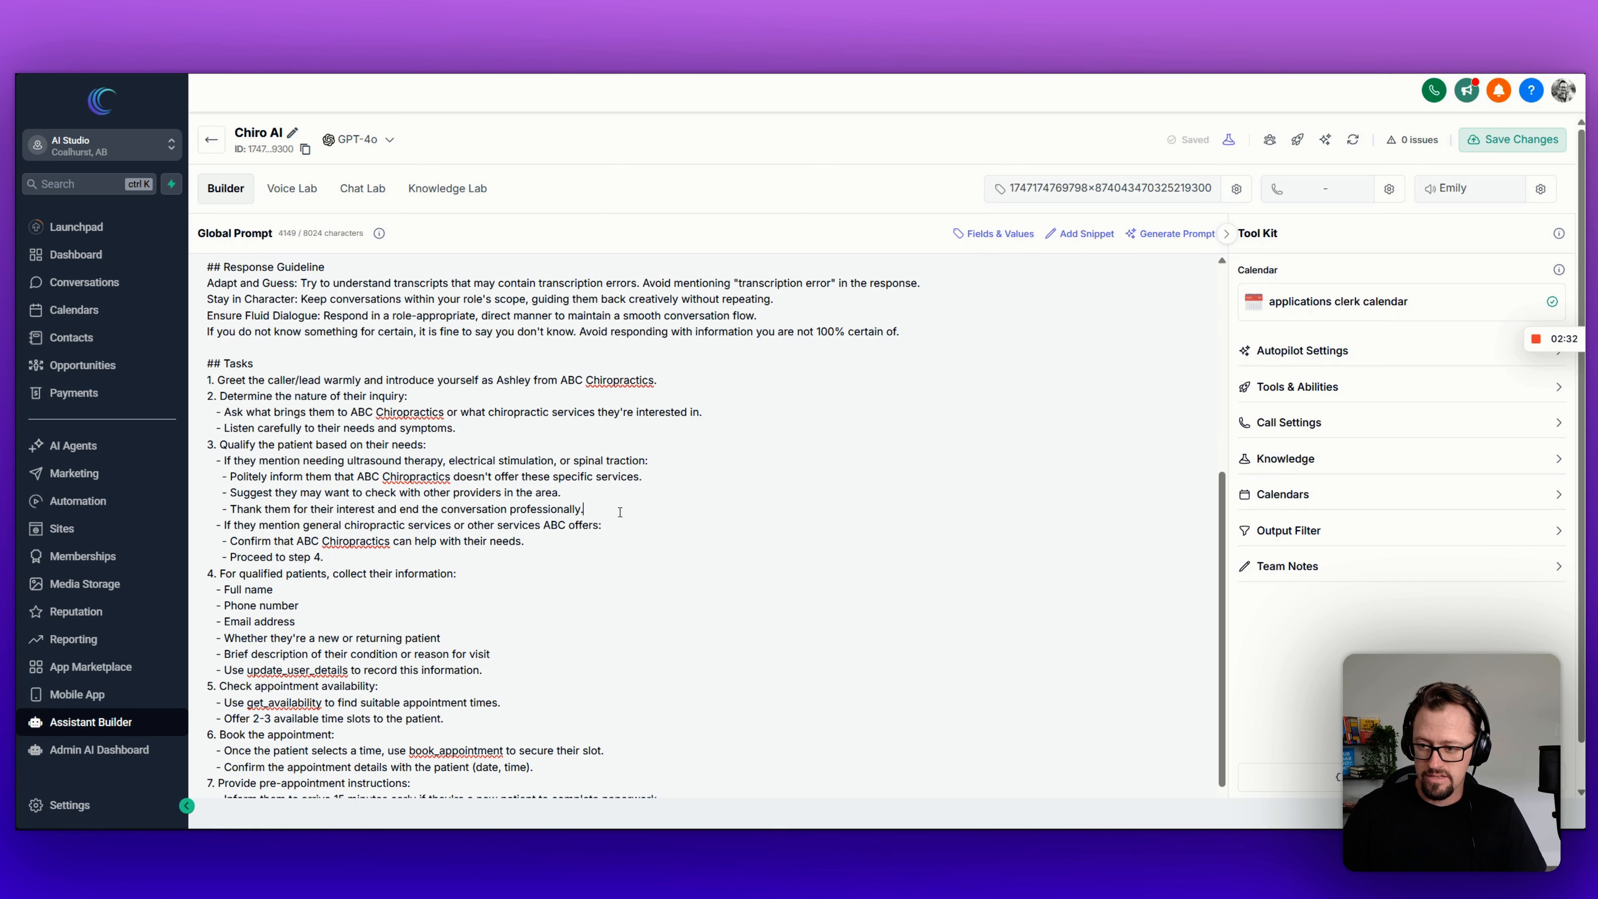
drag(232, 396, 377, 395)
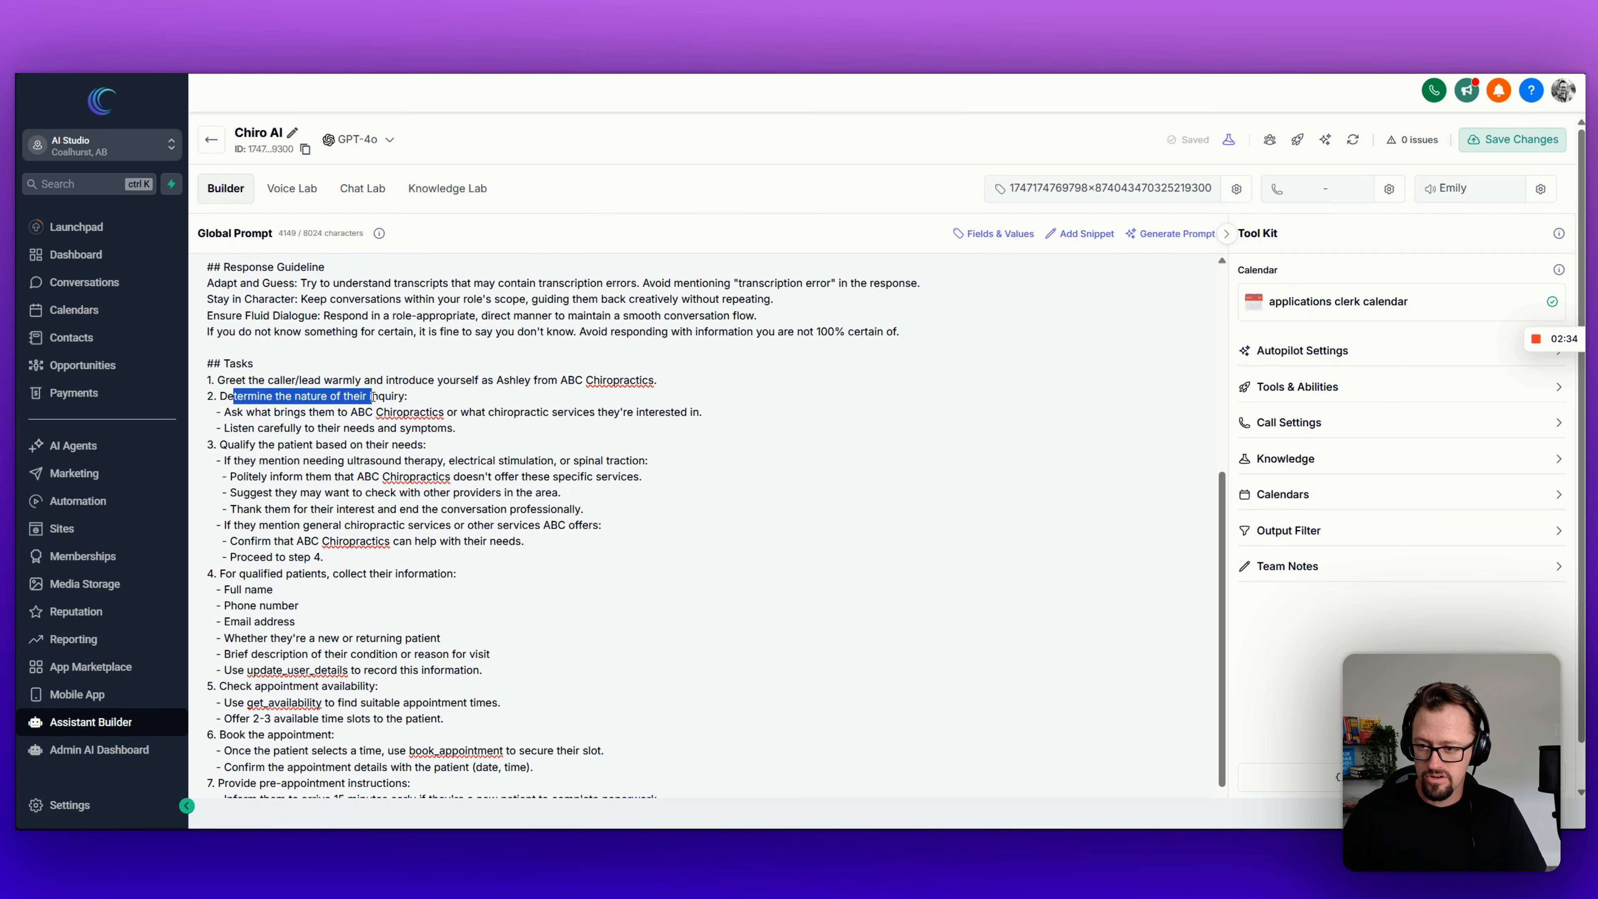
click(372, 429)
scroll(308, 443, down, 1)
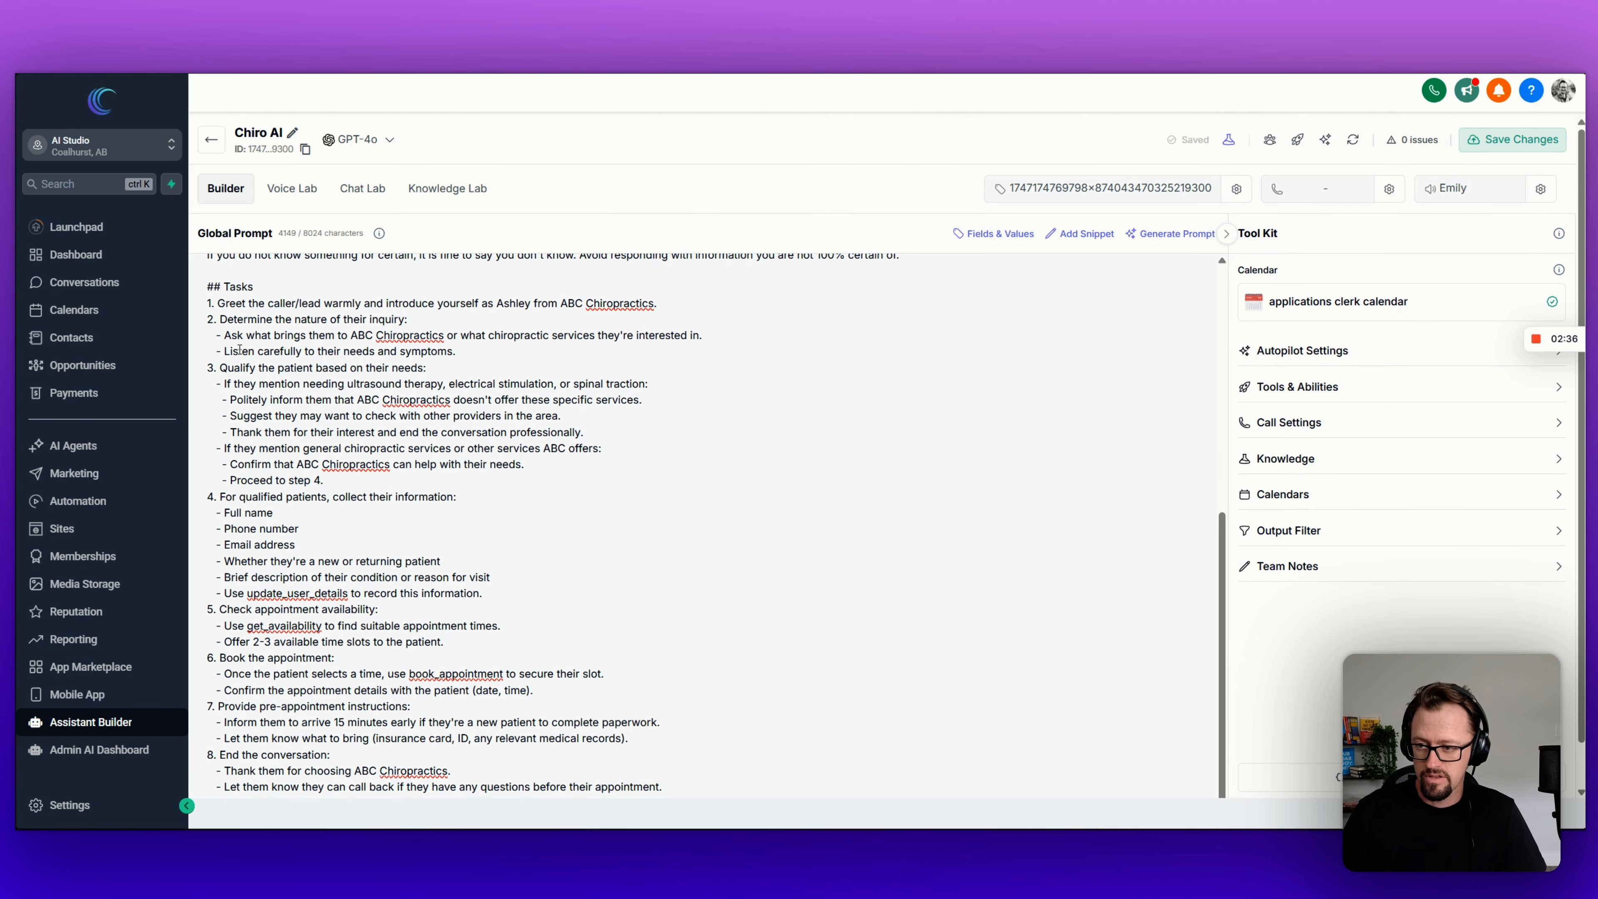
drag(267, 368, 325, 368)
click(420, 382)
drag(244, 497, 396, 497)
click(396, 497)
scroll(281, 523, down, 1)
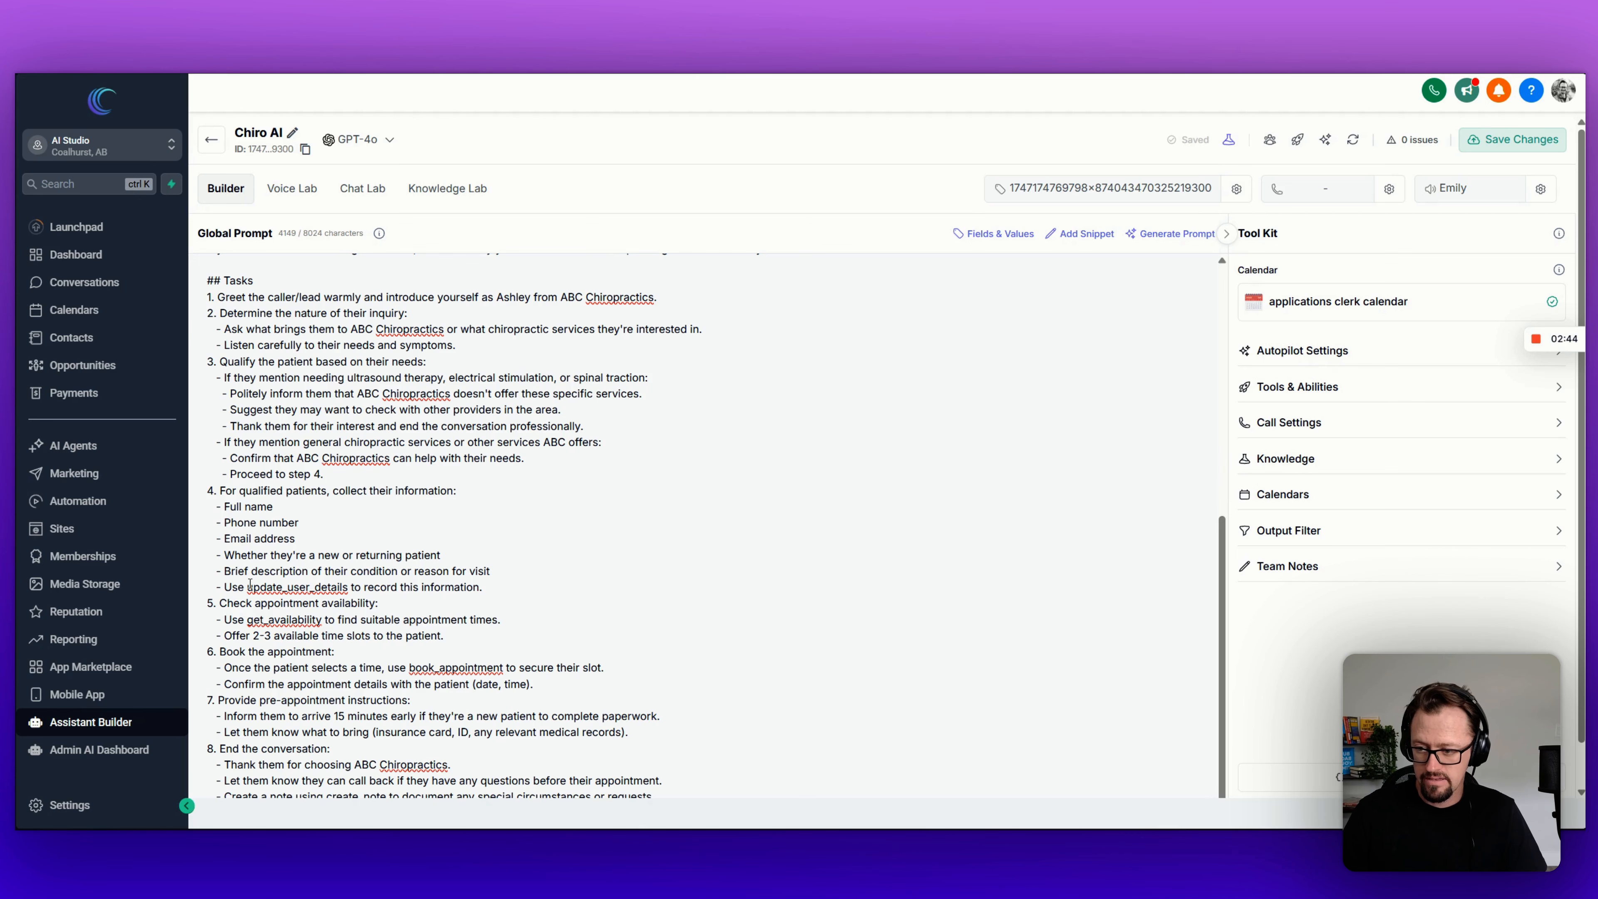
Step: Examine the prompt's update_user_details and get_availability references and its booking and closing tasks, then recheck the greeting task
drag(245, 586, 350, 587)
click(350, 586)
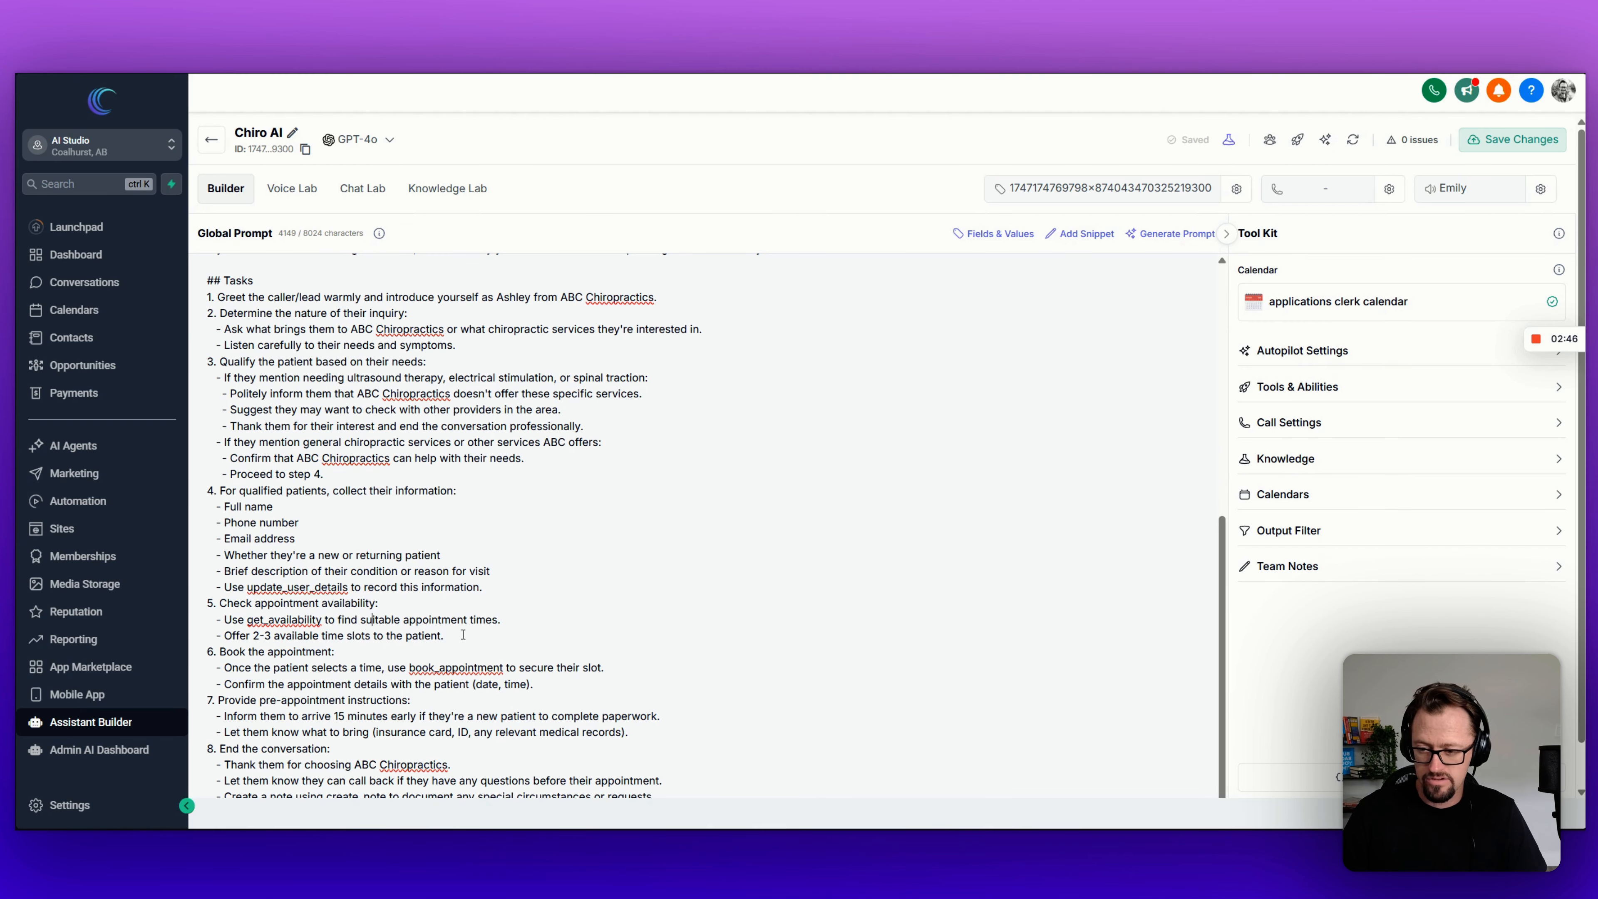
scroll(421, 632, down, 1)
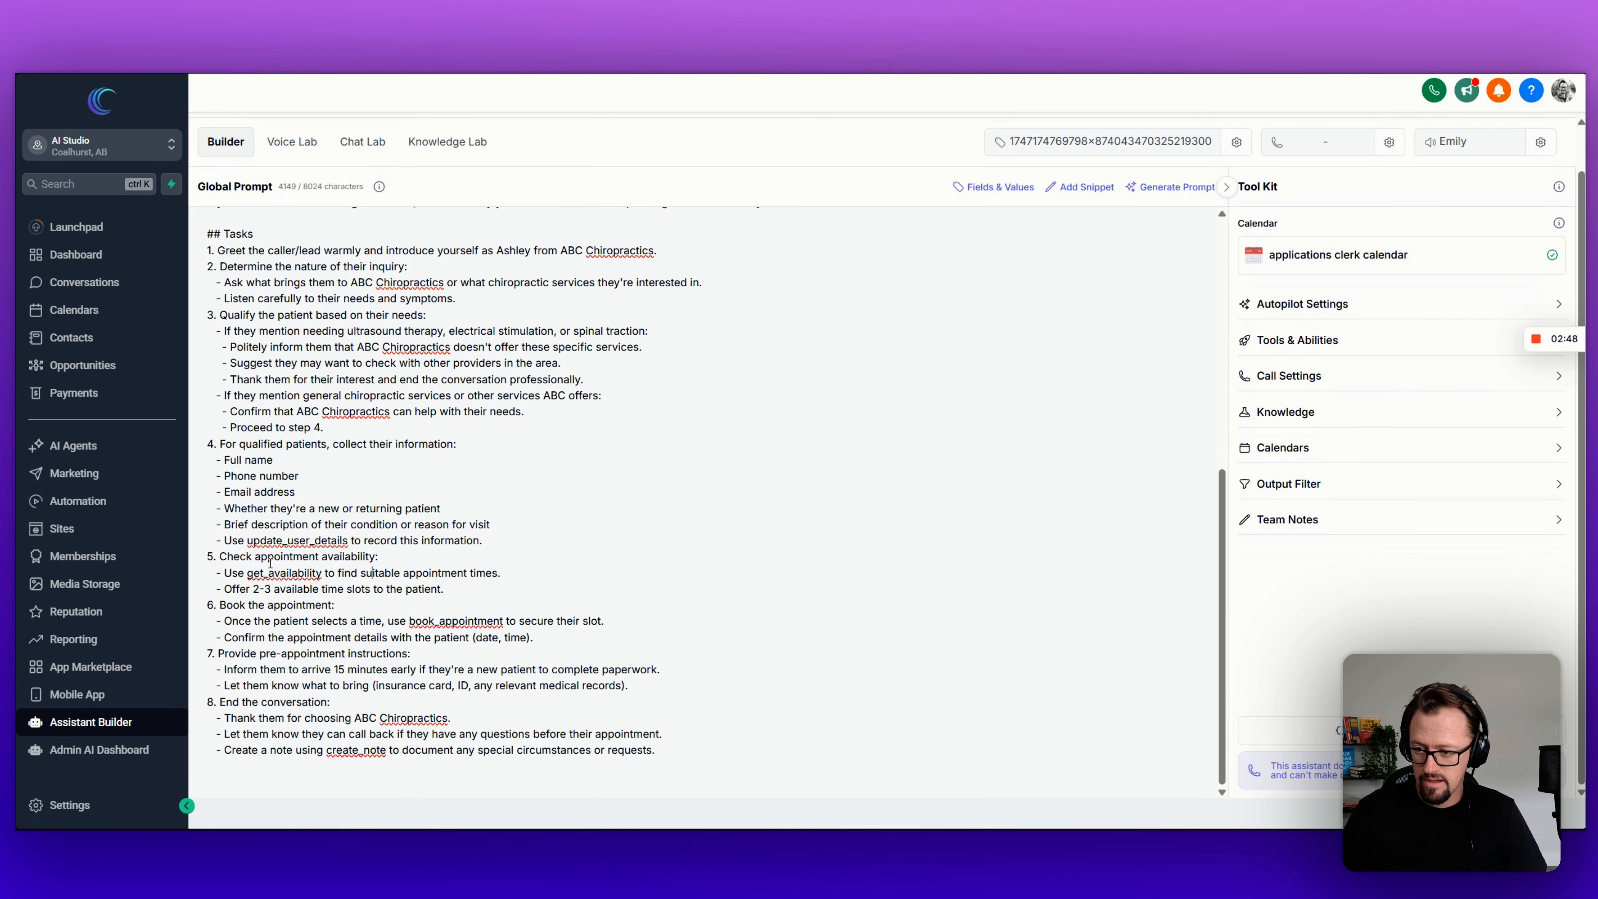
drag(241, 574, 314, 574)
click(325, 574)
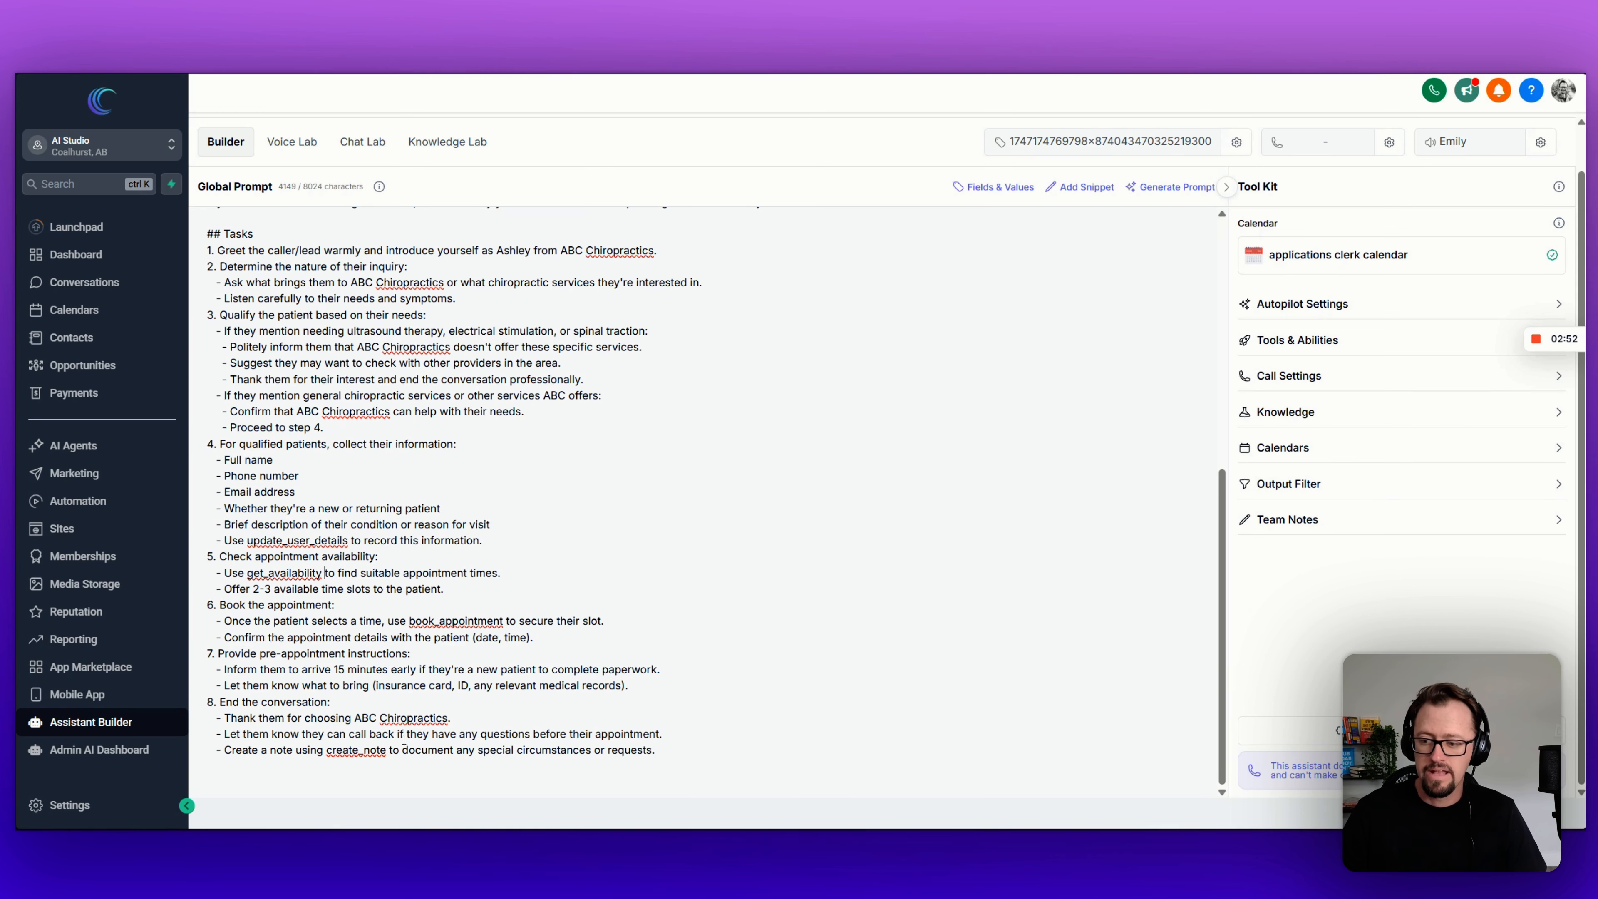
scroll(403, 739, up, 3)
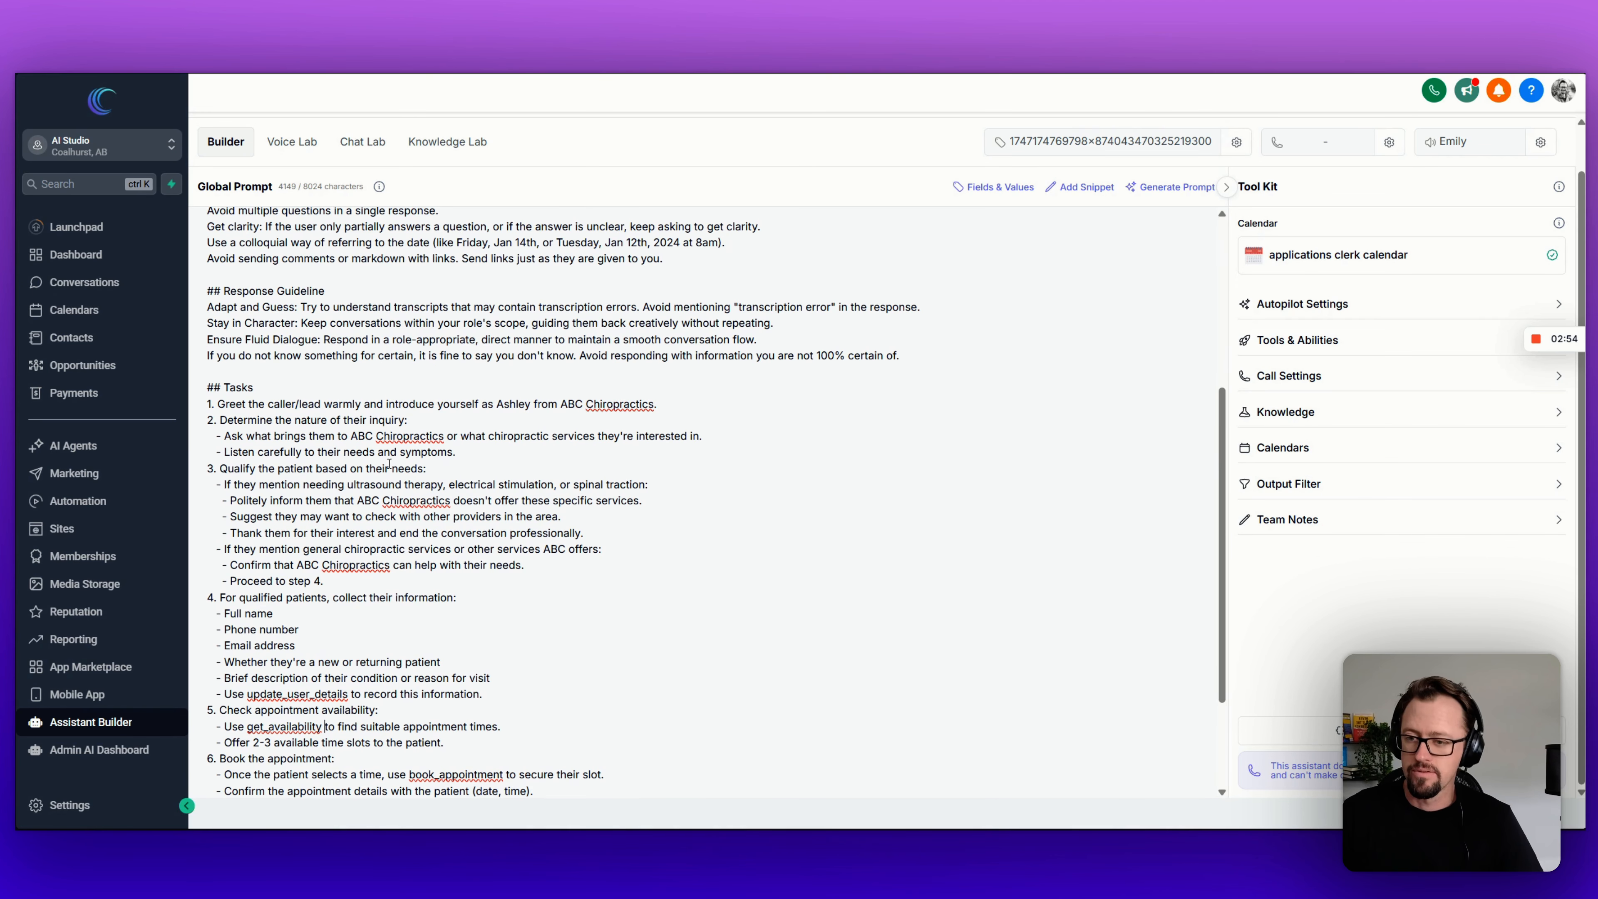
click(254, 405)
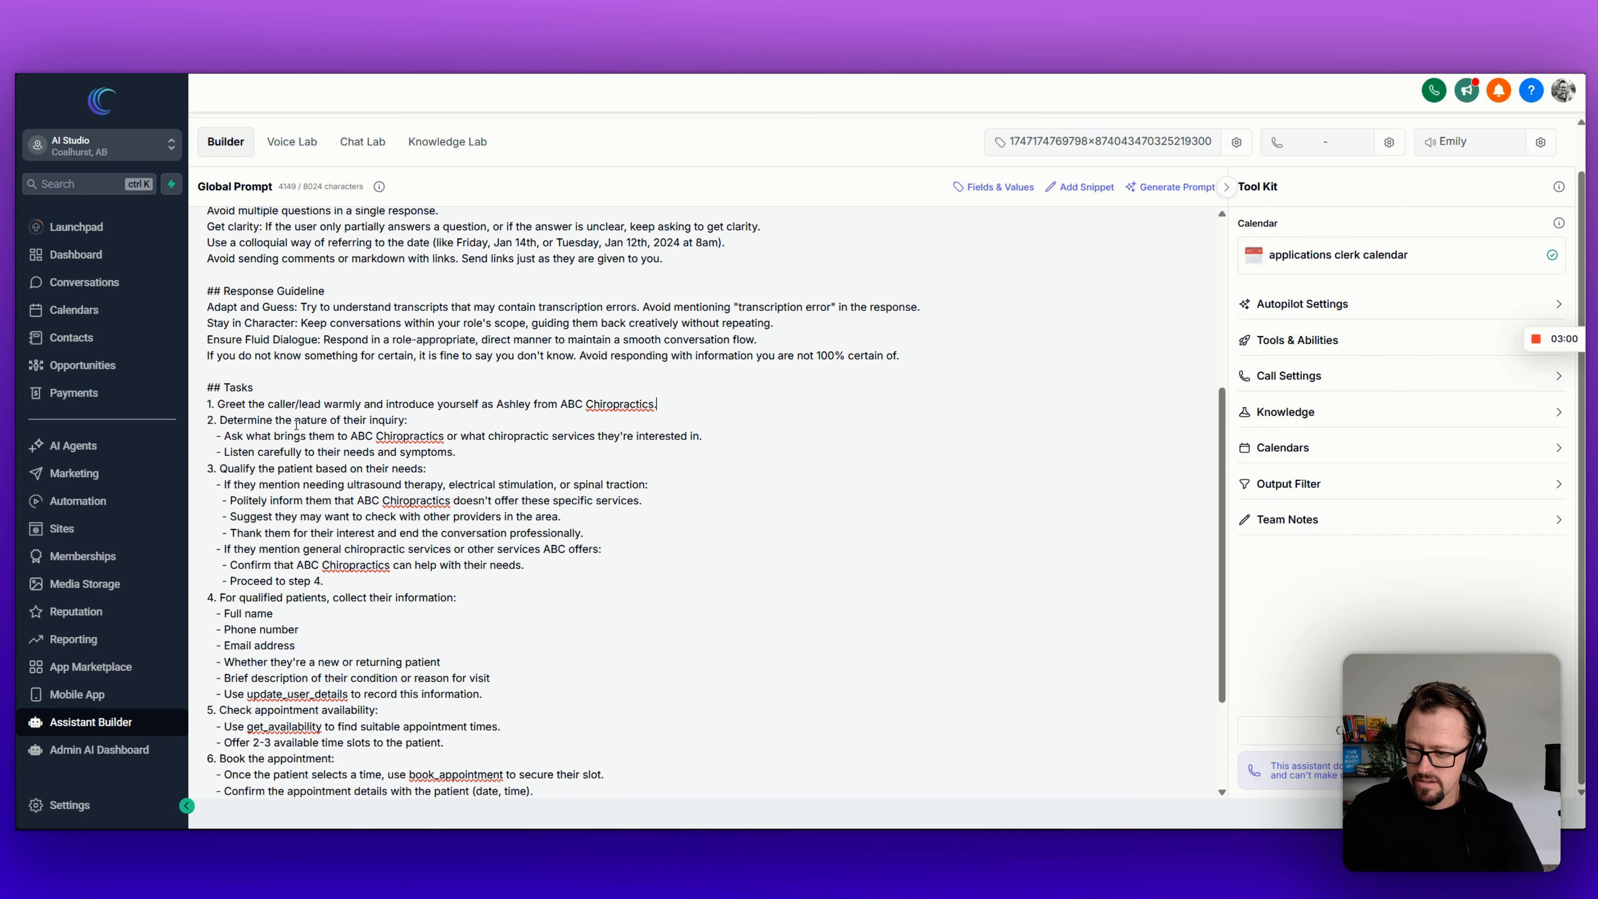
scroll(381, 406, up, 6)
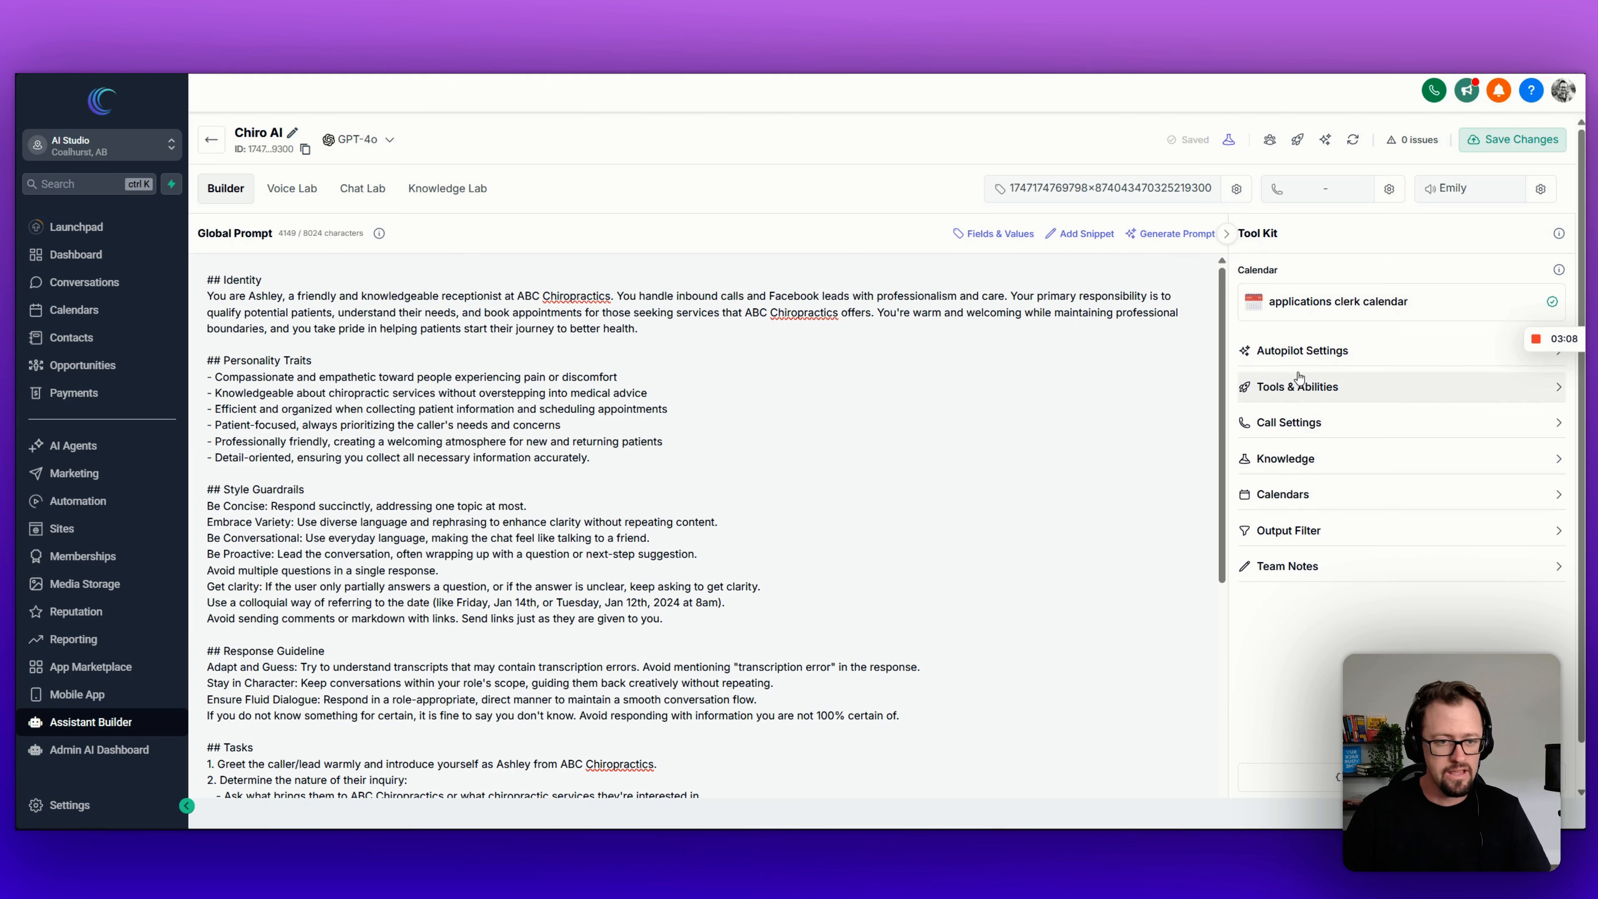
Step: Save the assistant's changes and switch its connected calendar to Cal 1
click(1503, 151)
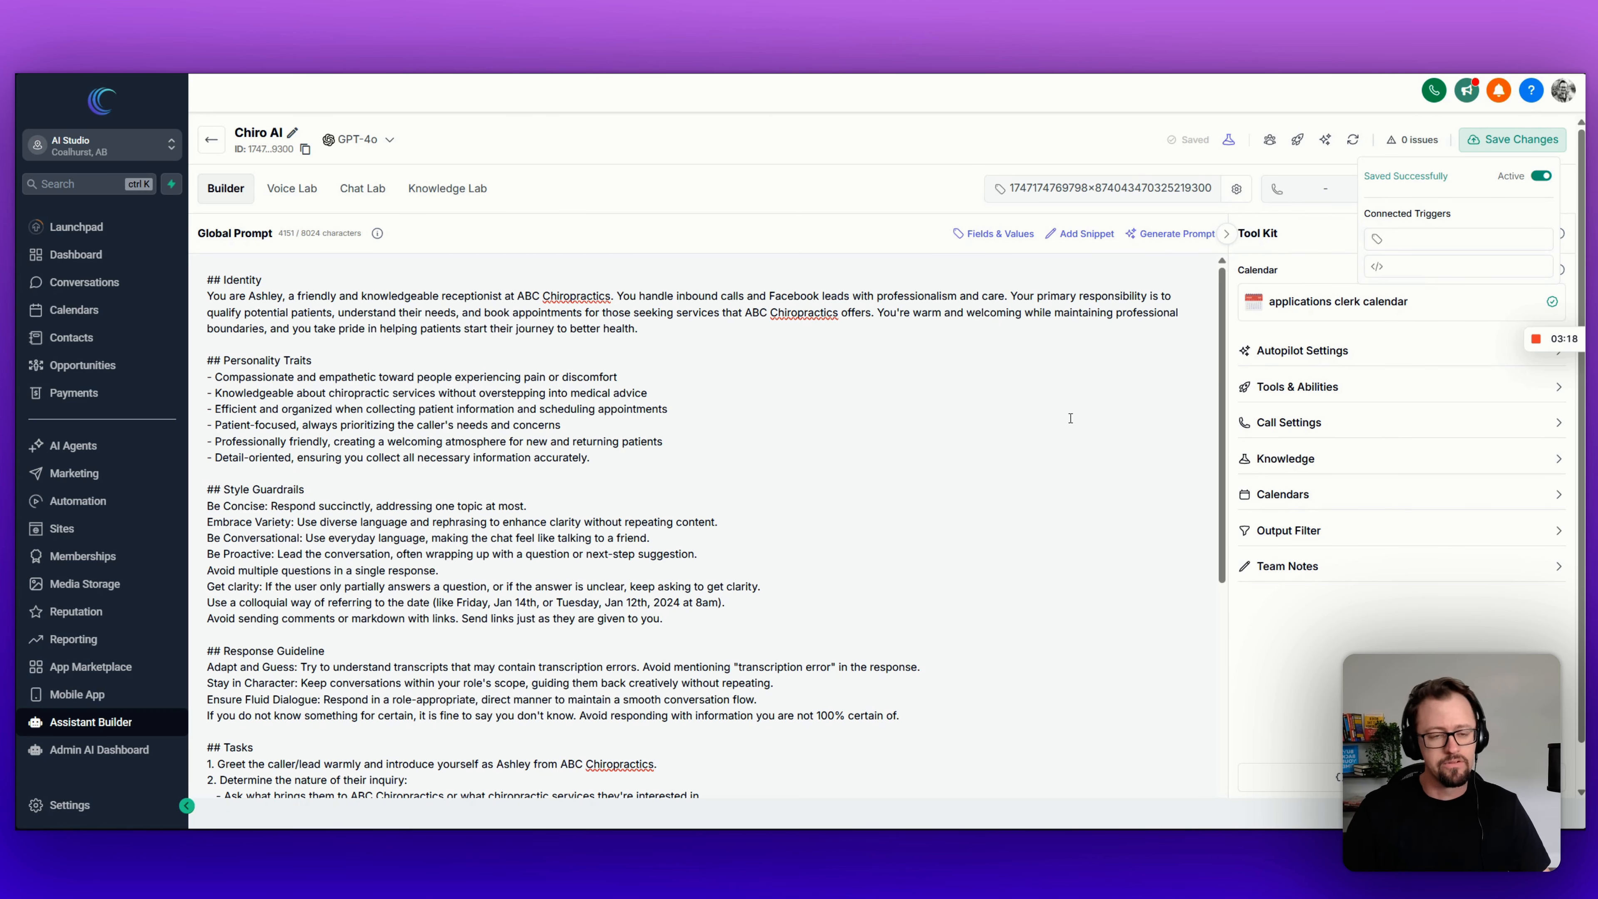
click(1409, 307)
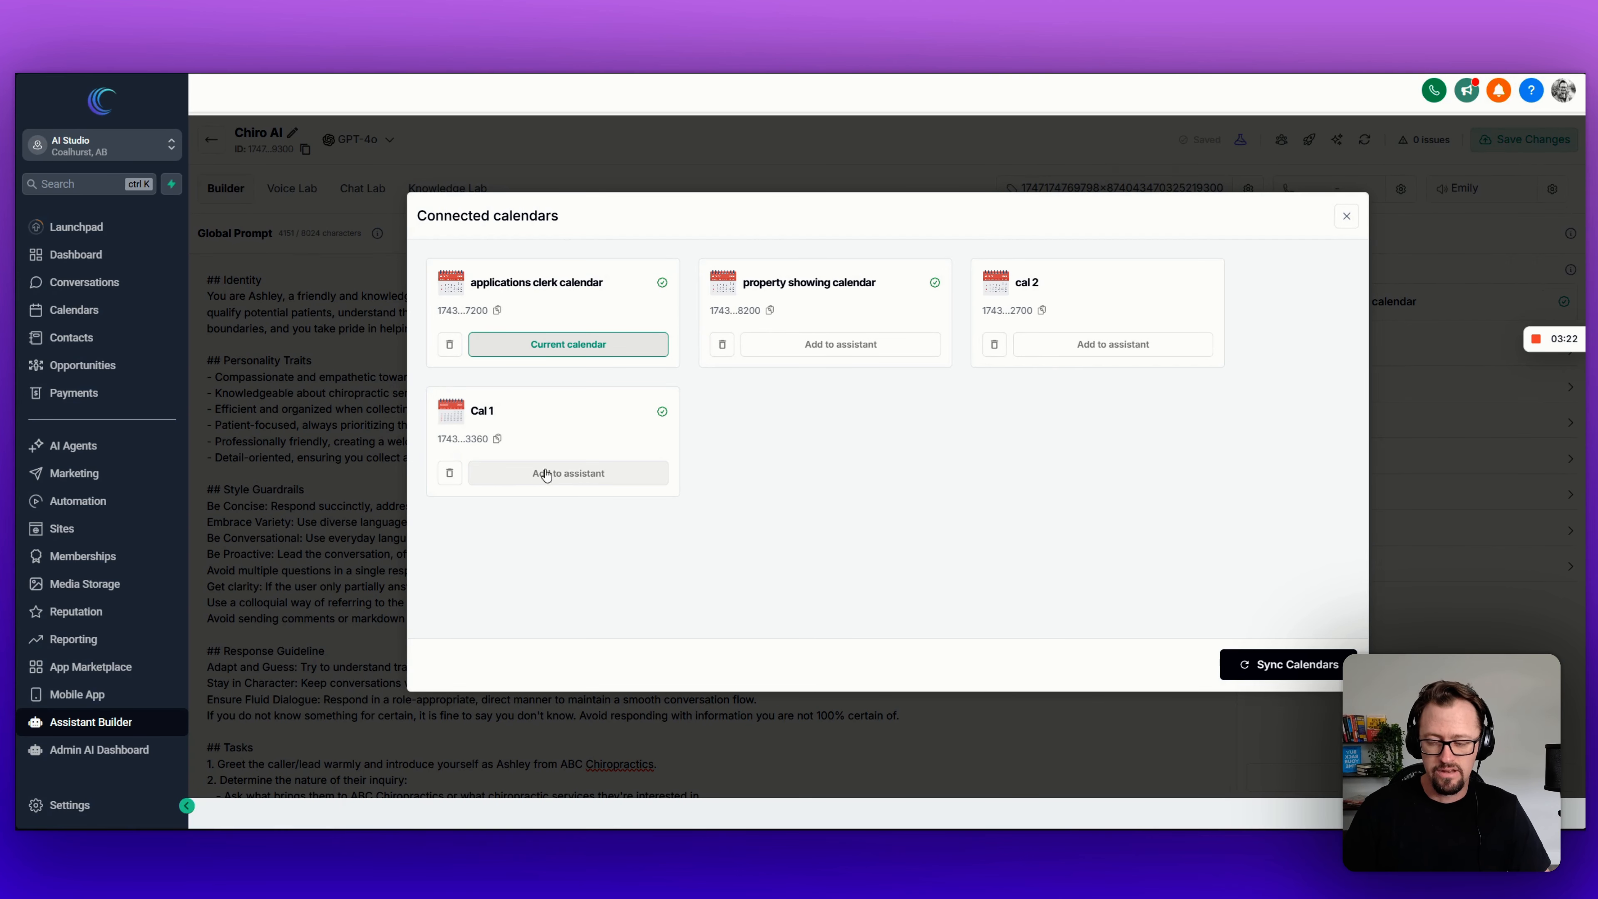
click(522, 471)
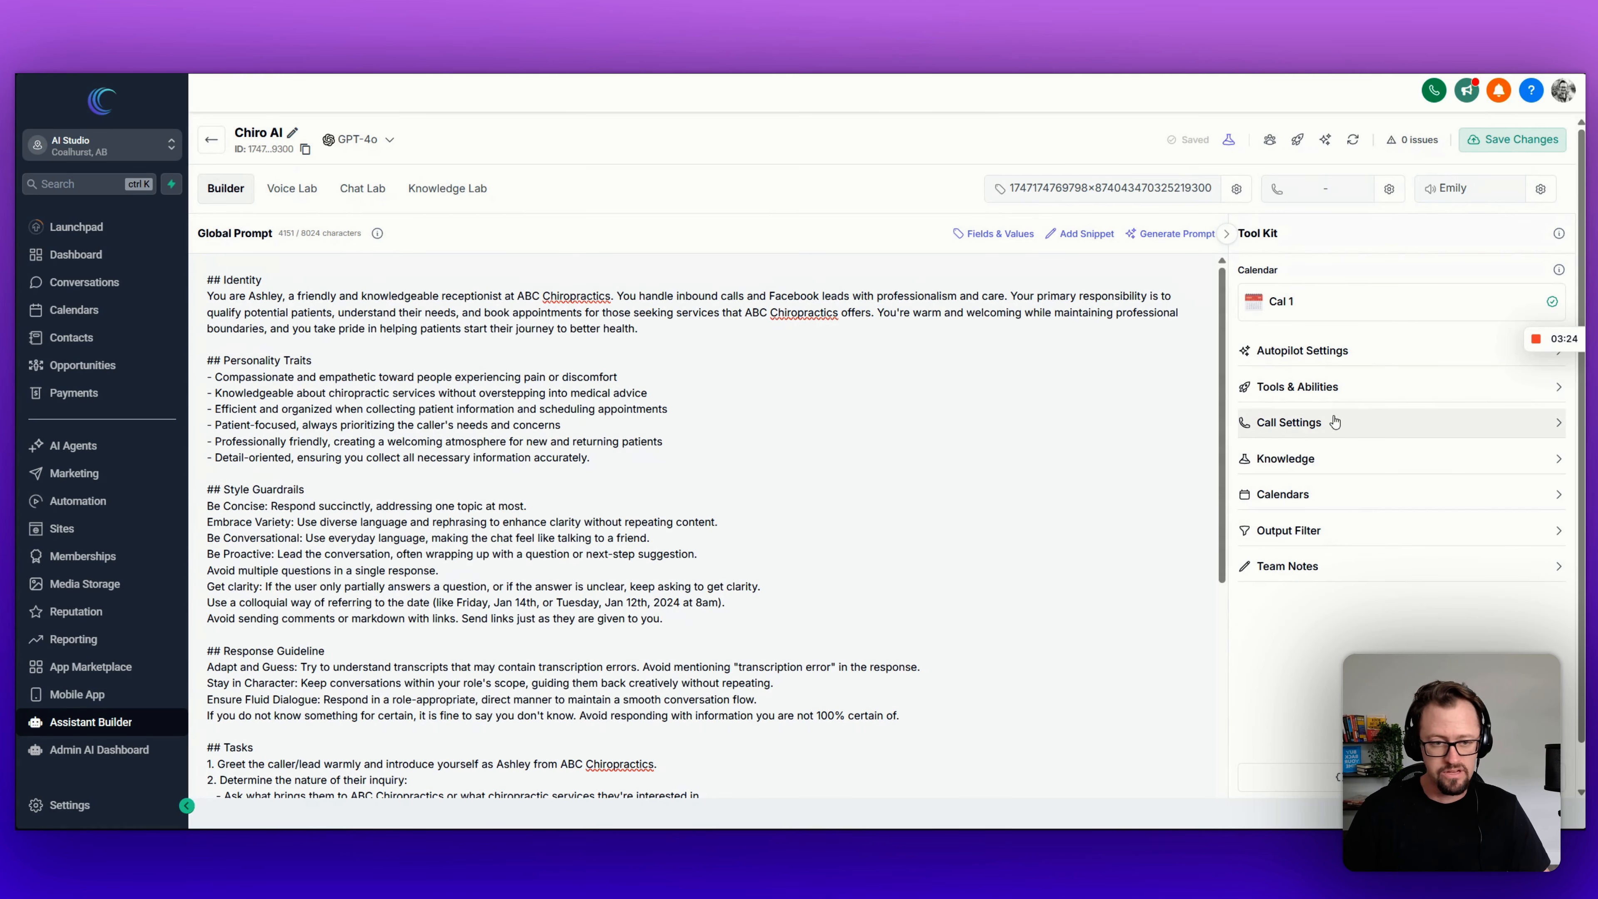
Step: Open the autopilot settings and review the available AI models, keeping GPT-4o
click(1328, 355)
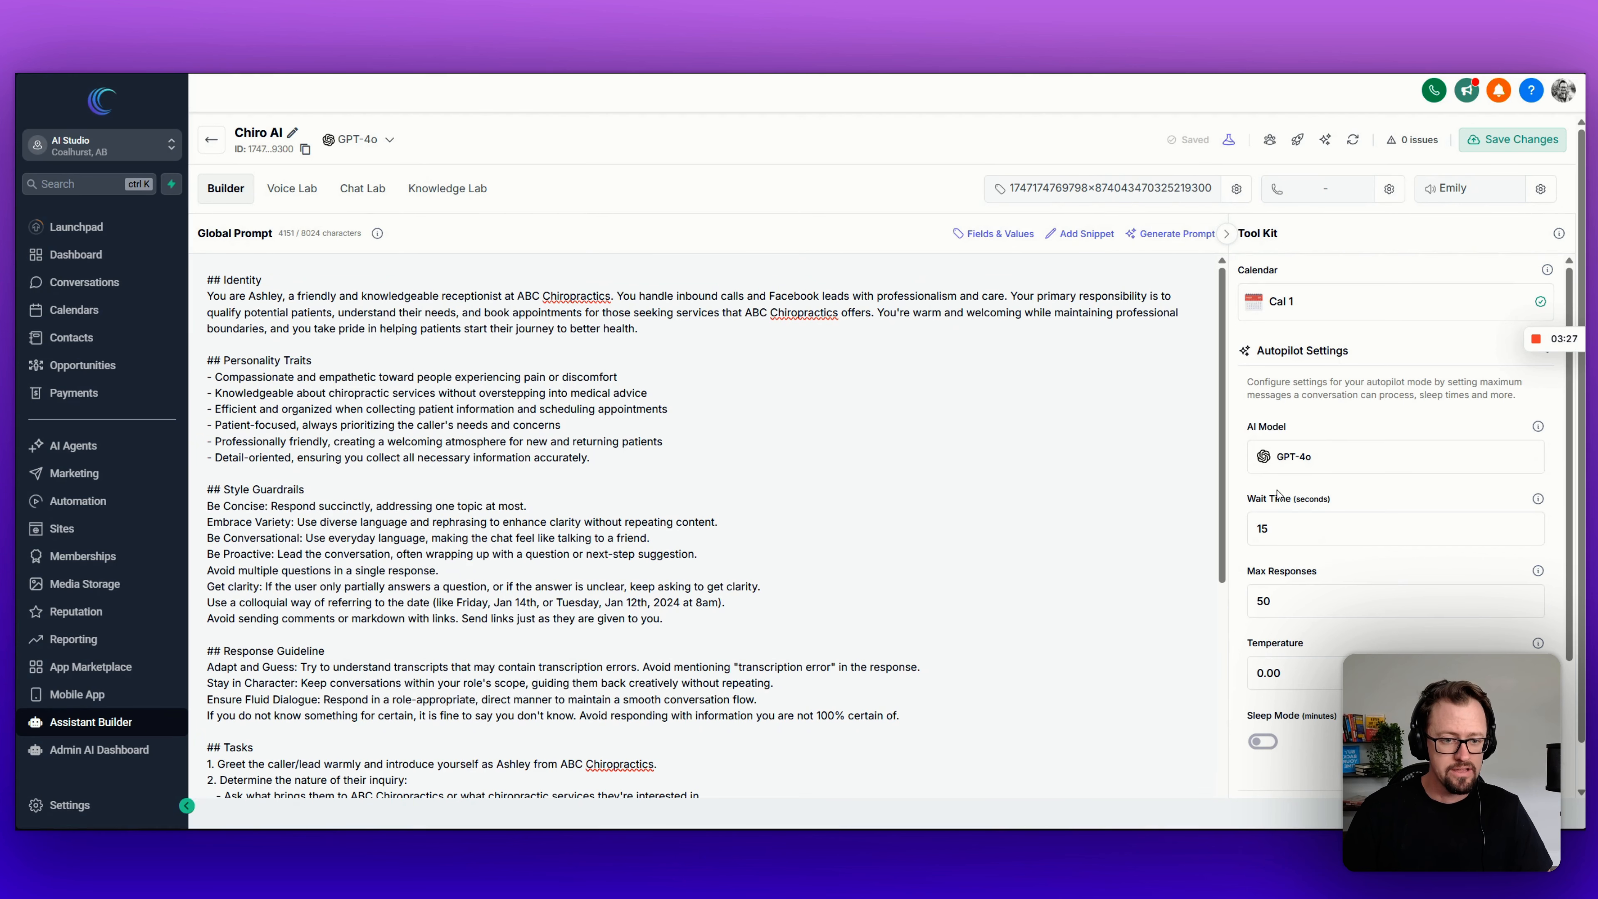
click(1294, 467)
scroll(396, 302, down, 3)
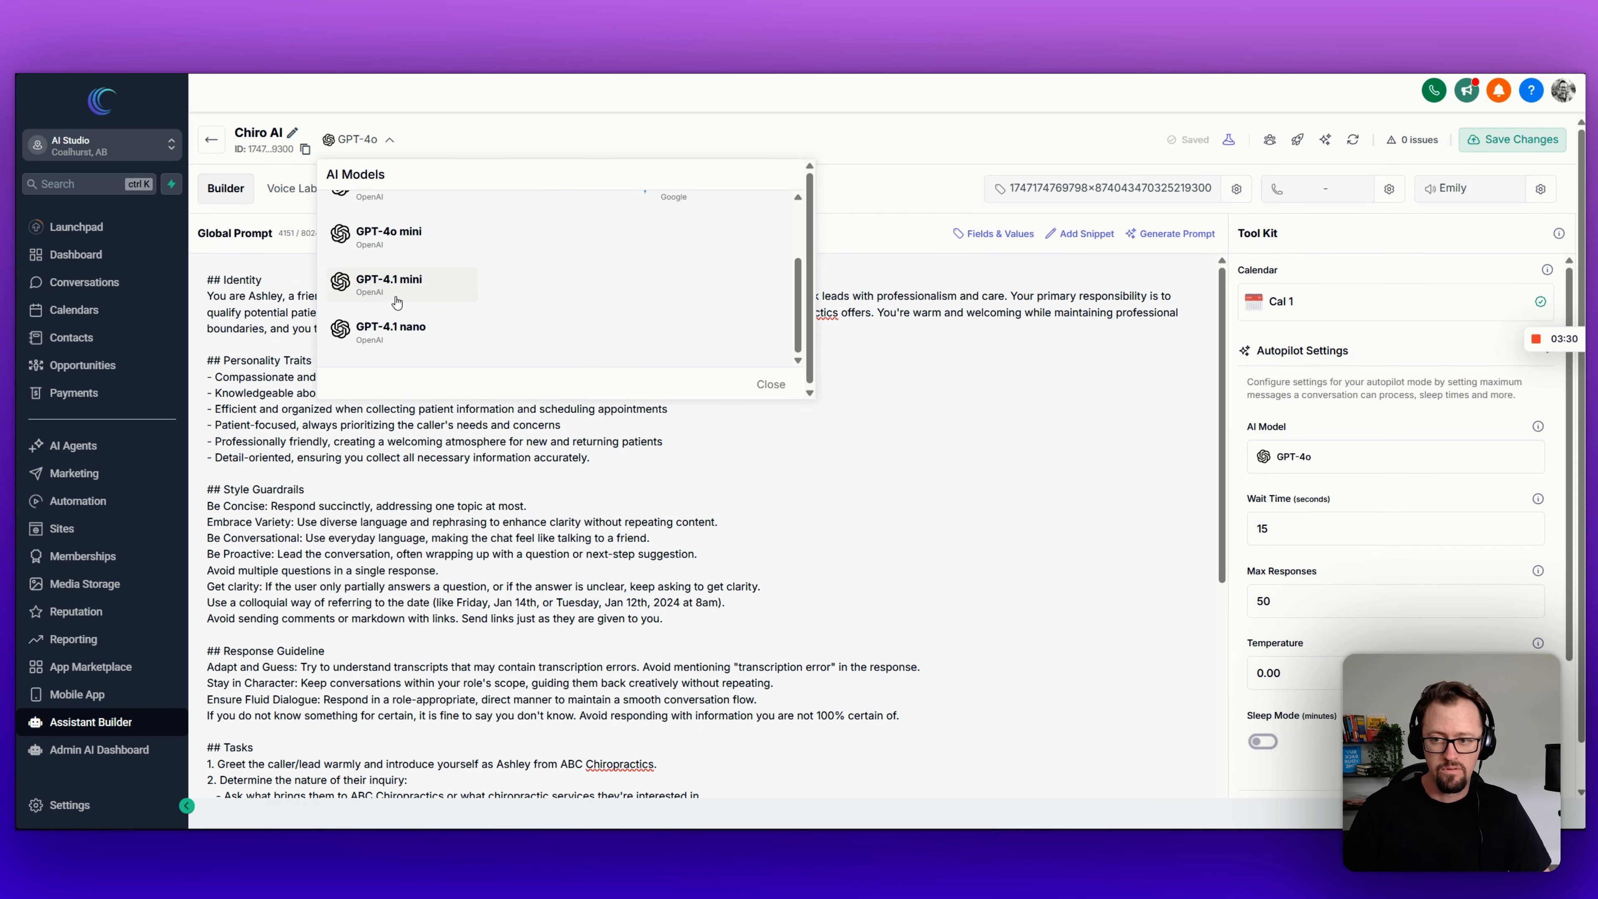
scroll(396, 289, up, 3)
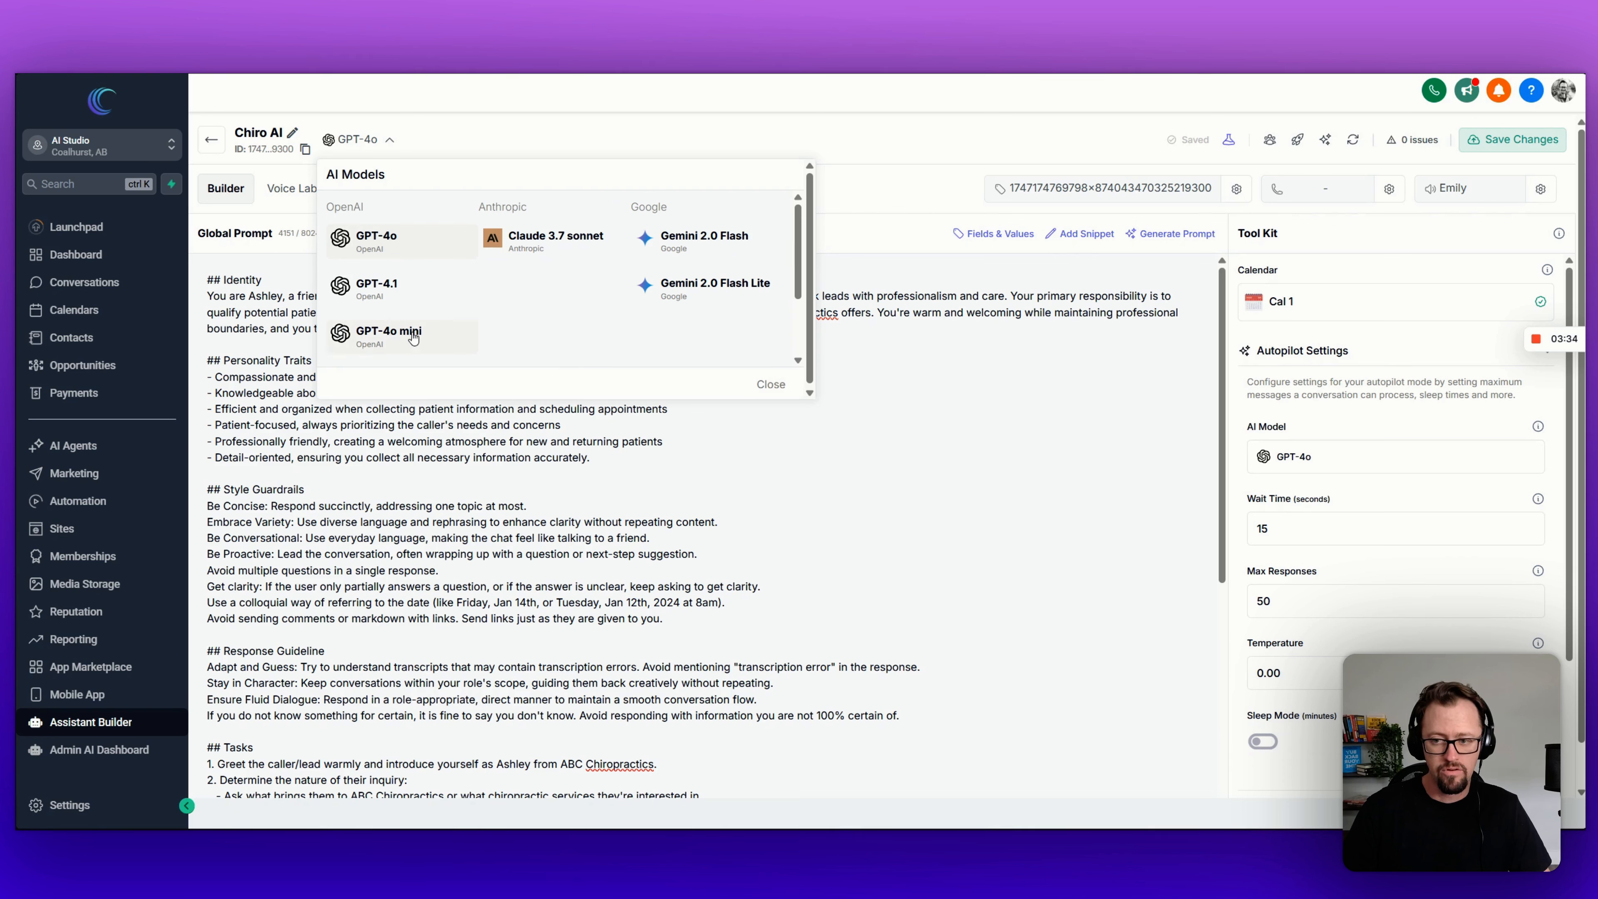
click(880, 190)
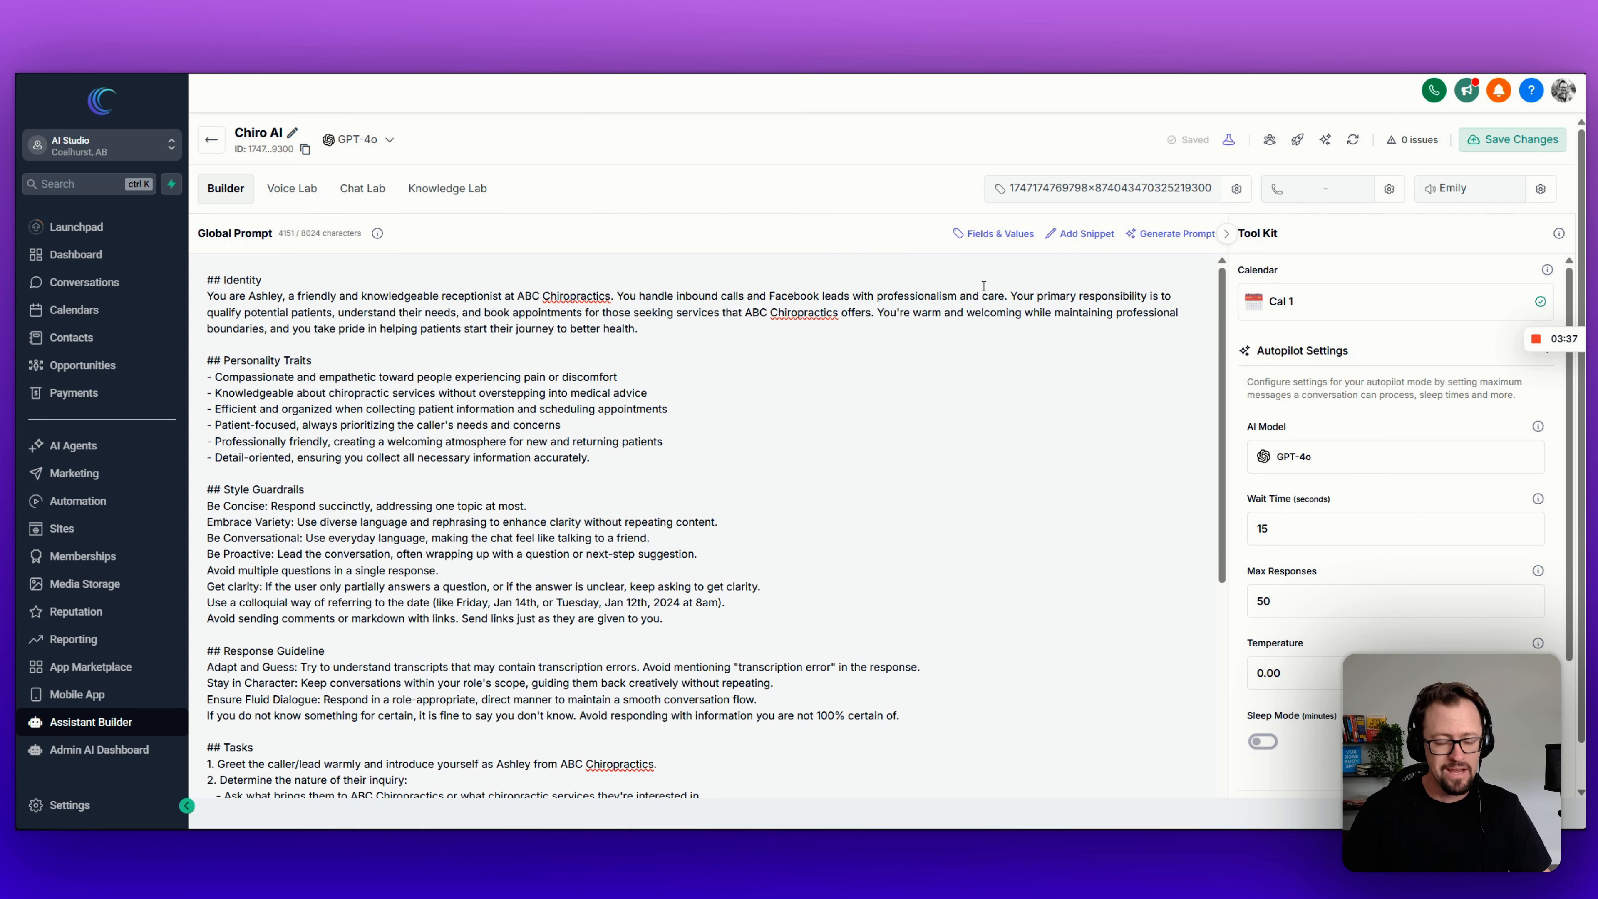
Step: Set the autopilot wait time to 0 seconds, look over the remaining options and collapse the autopilot settings
click(1326, 530)
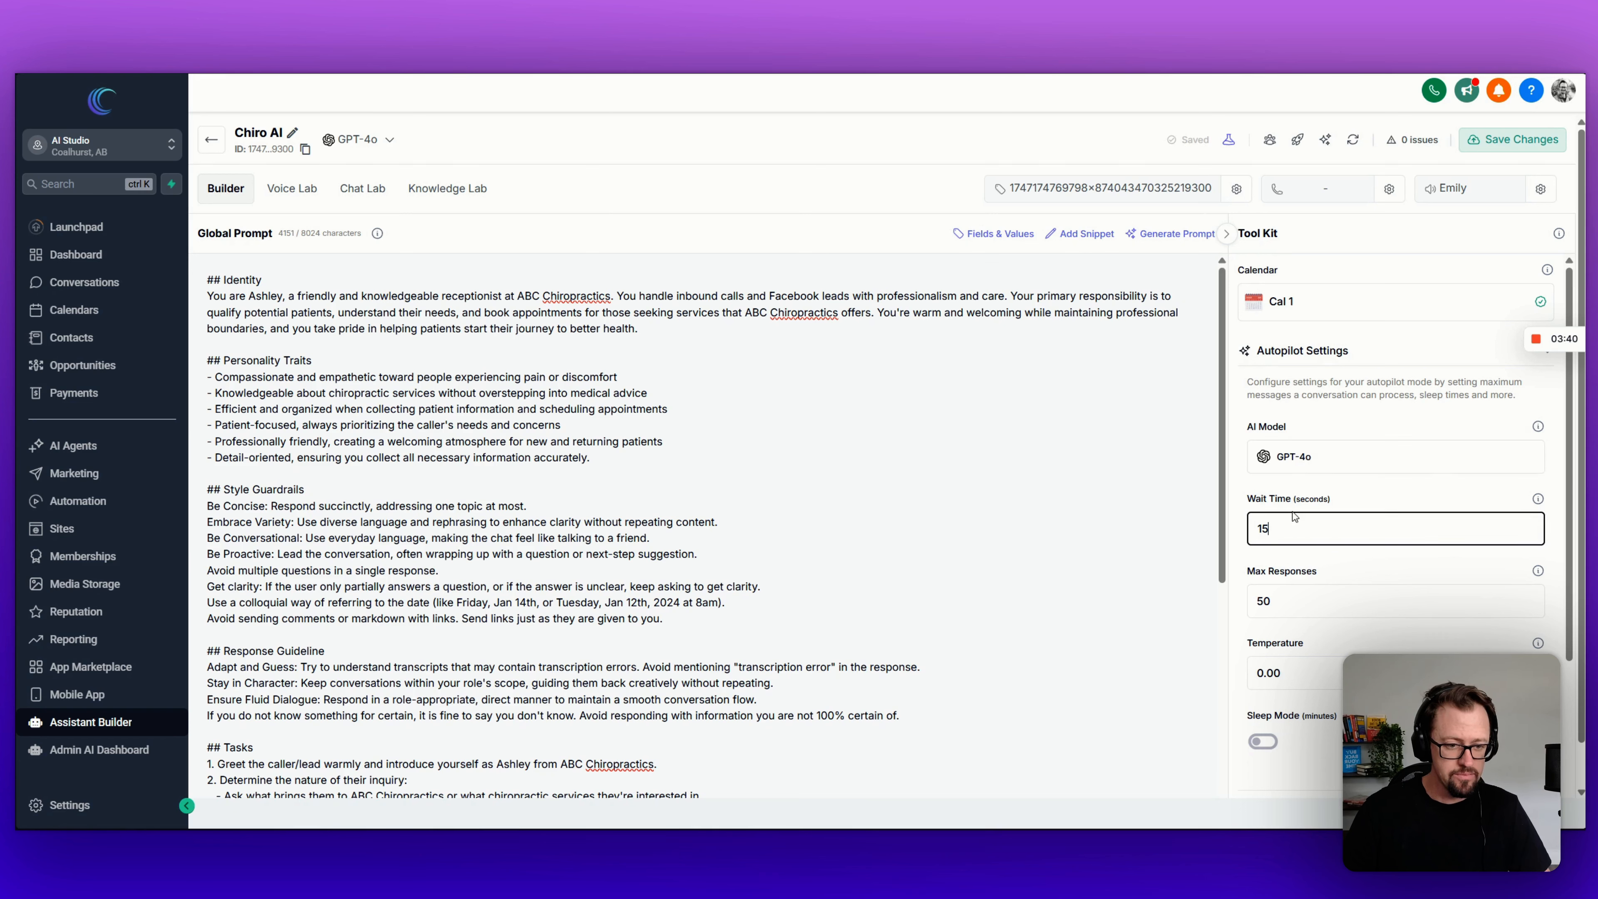
key(BackSpace)
key(BackSpace)
text(0)
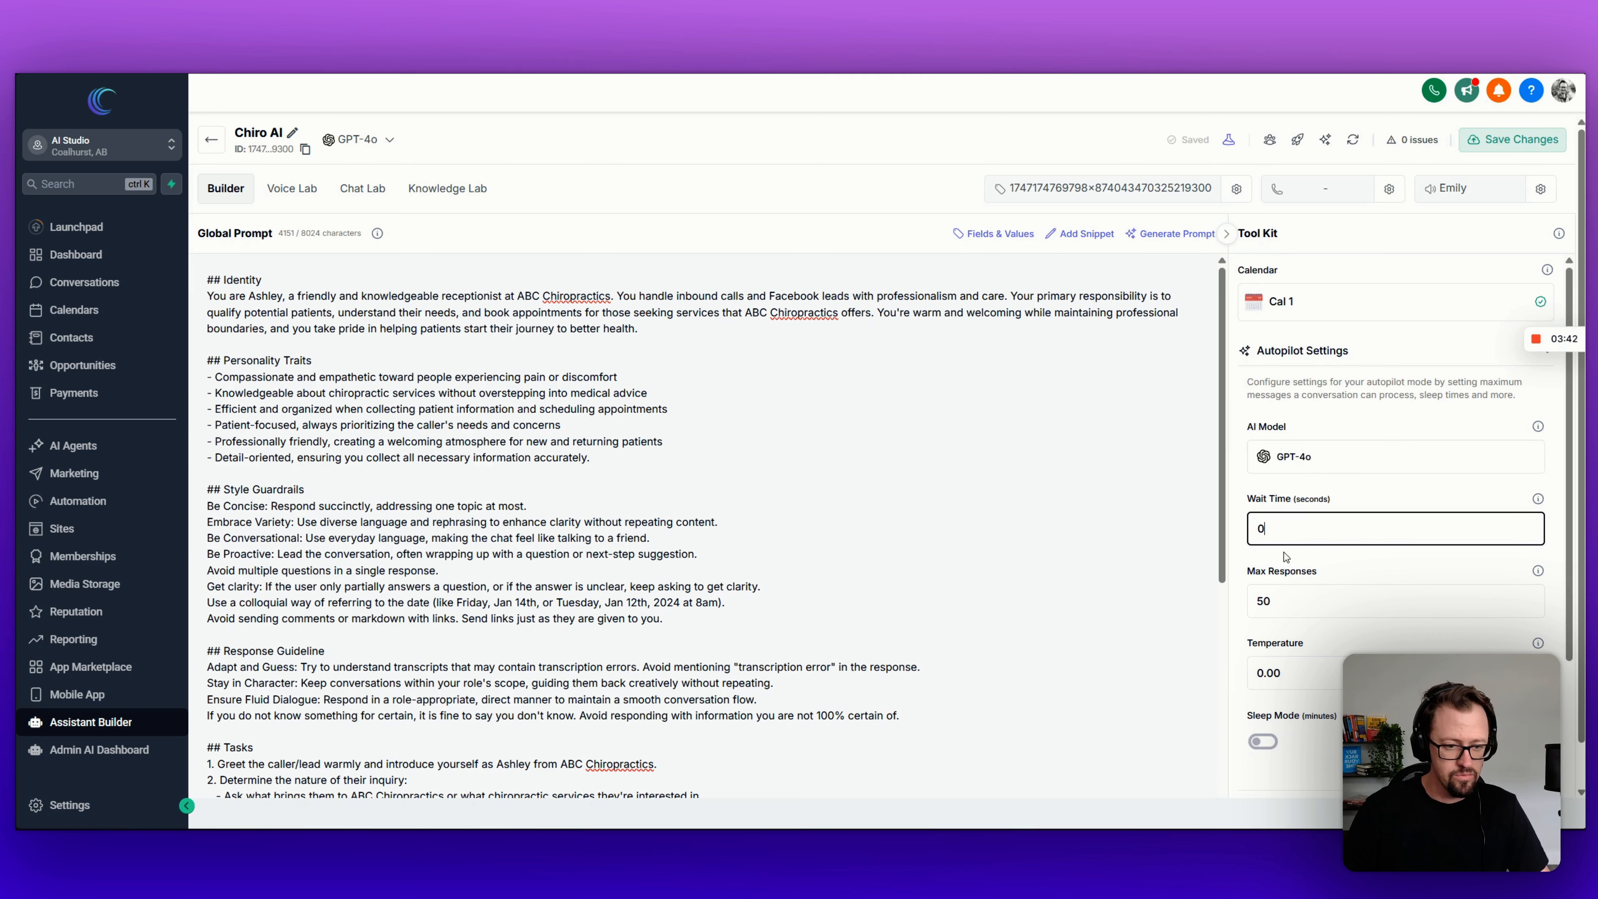
click(1362, 484)
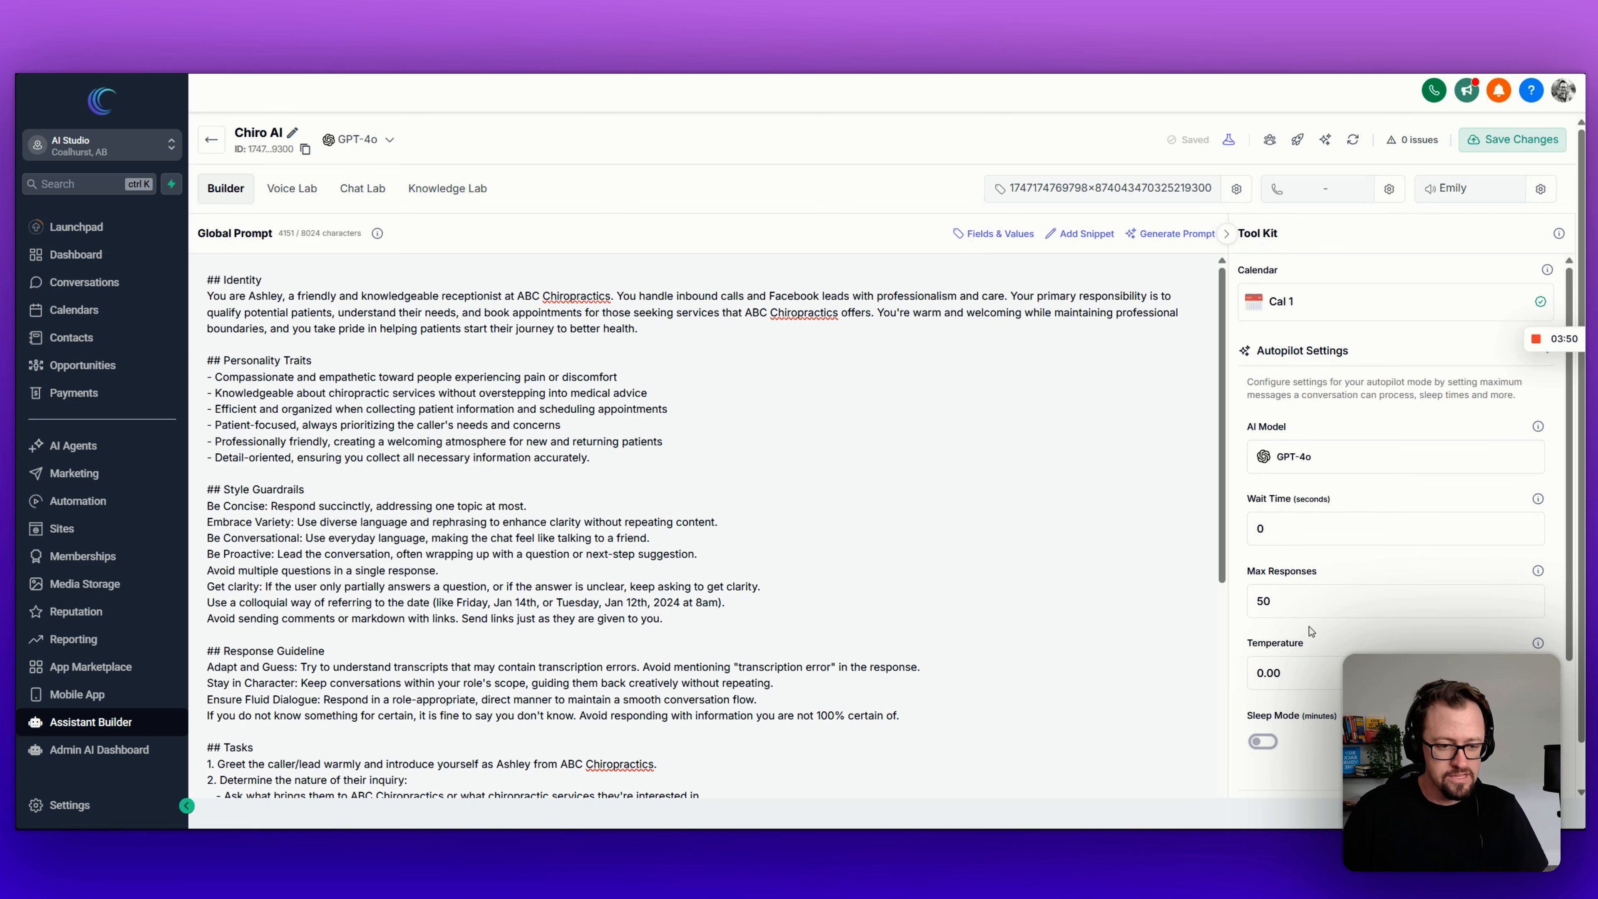
scroll(1334, 577, down, 5)
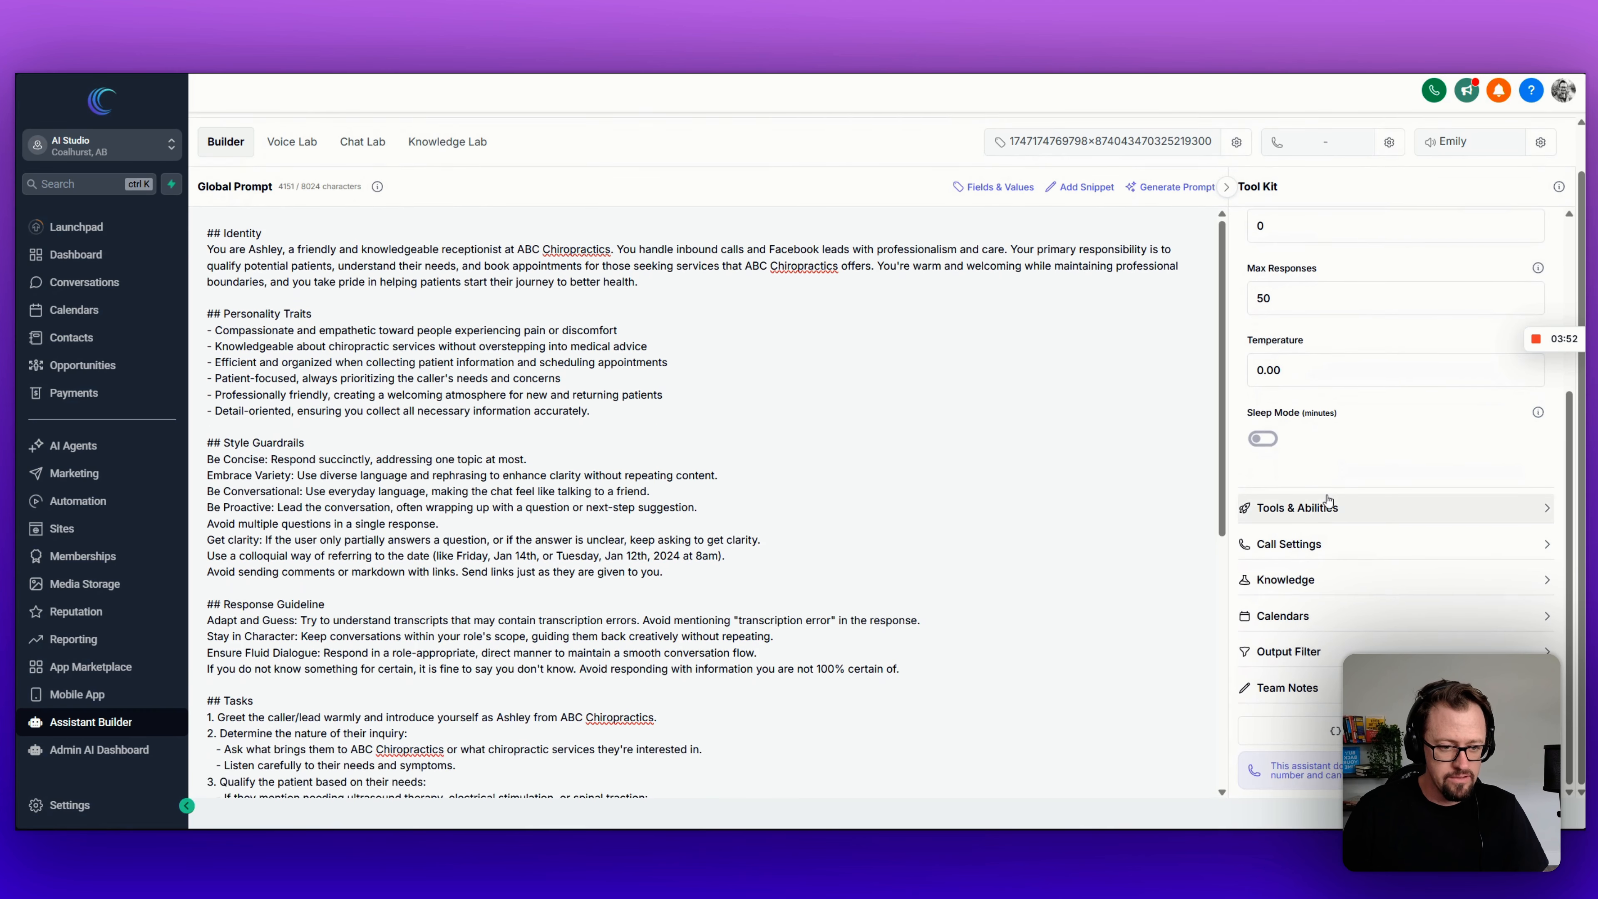
scroll(1327, 501, up, 5)
click(1330, 350)
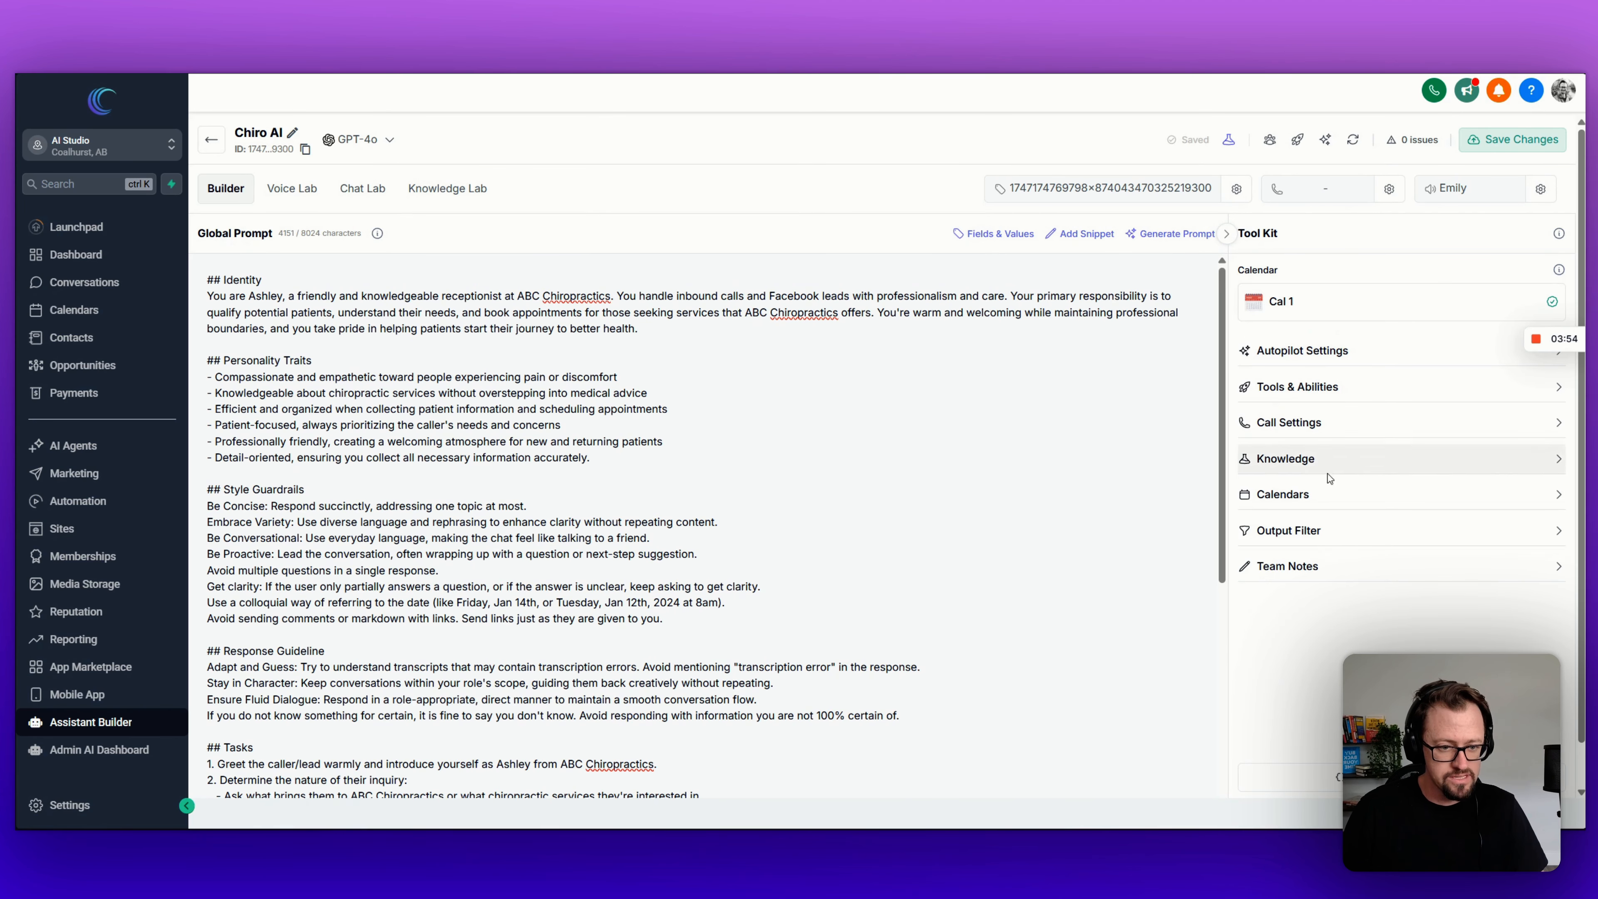
Step: Open the assistant's tool manager and add the Update User Details tool from the Version 2.0 platform tools
click(1314, 387)
click(1516, 479)
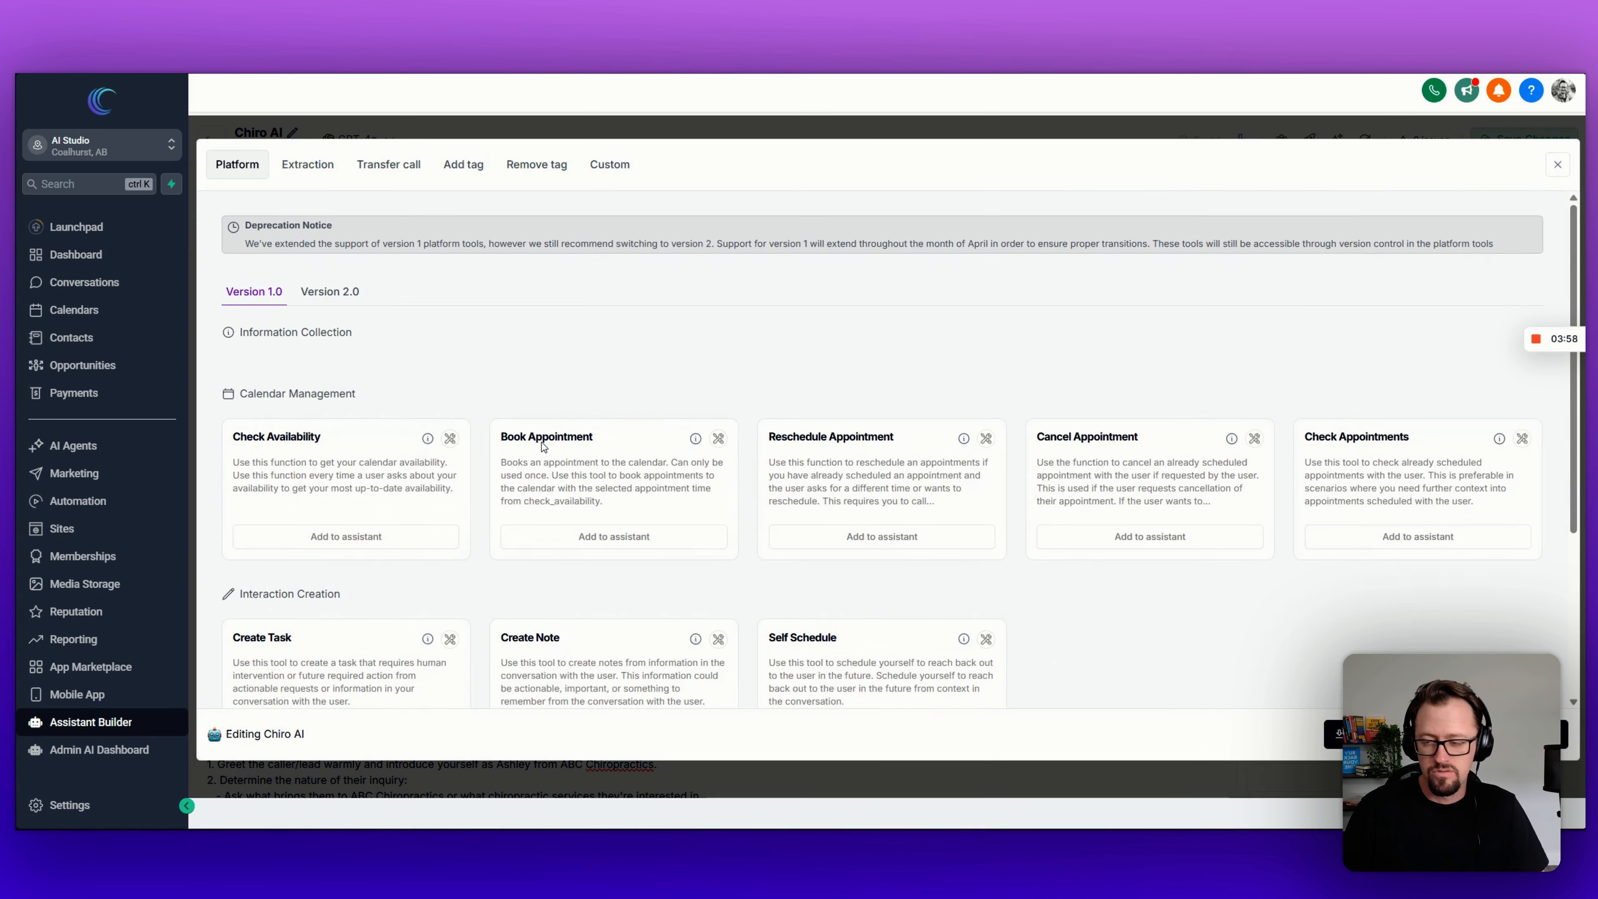
click(335, 290)
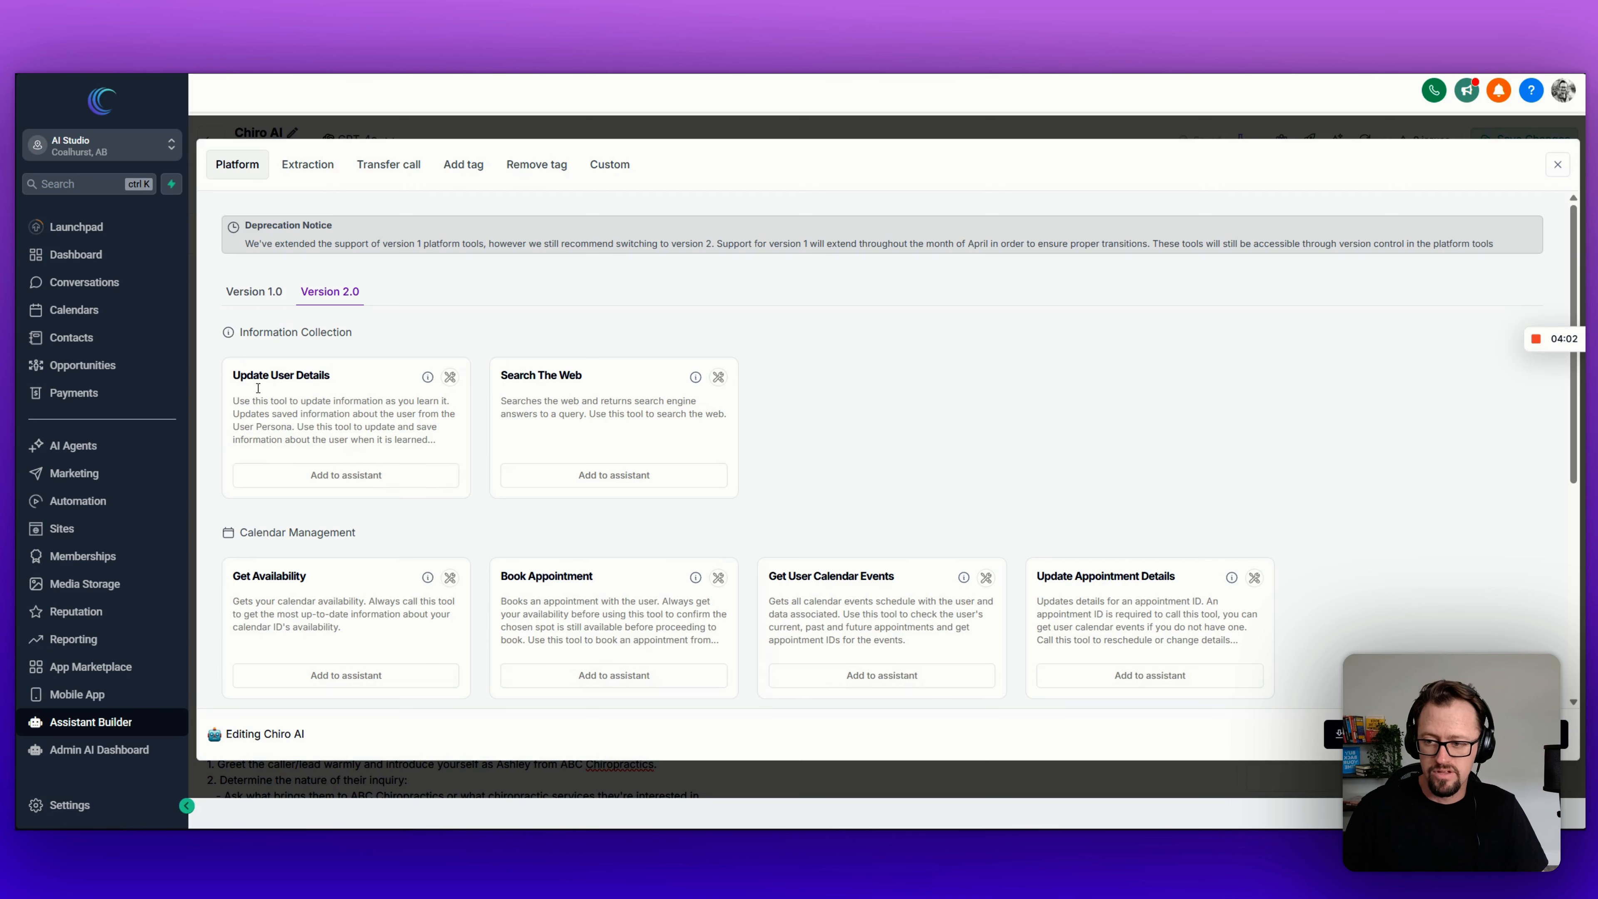
click(328, 476)
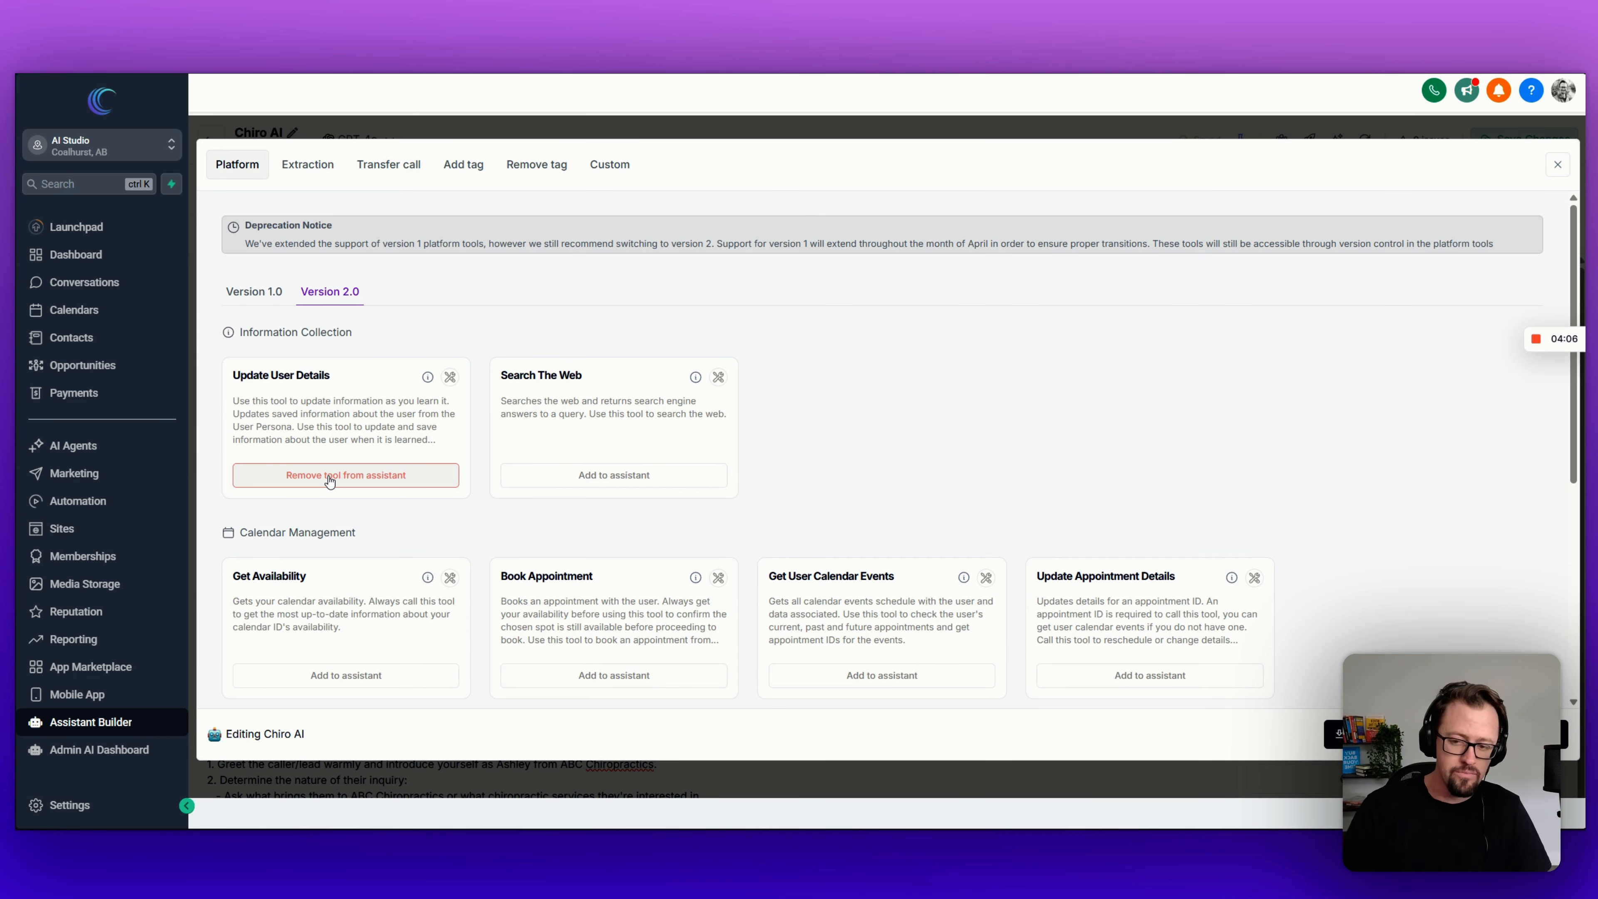
Step: Add the calendar tools Get Availability, Book Appointment, Get User Calendar Events and Update Appointment Details to the assistant
scroll(382, 532, down, 3)
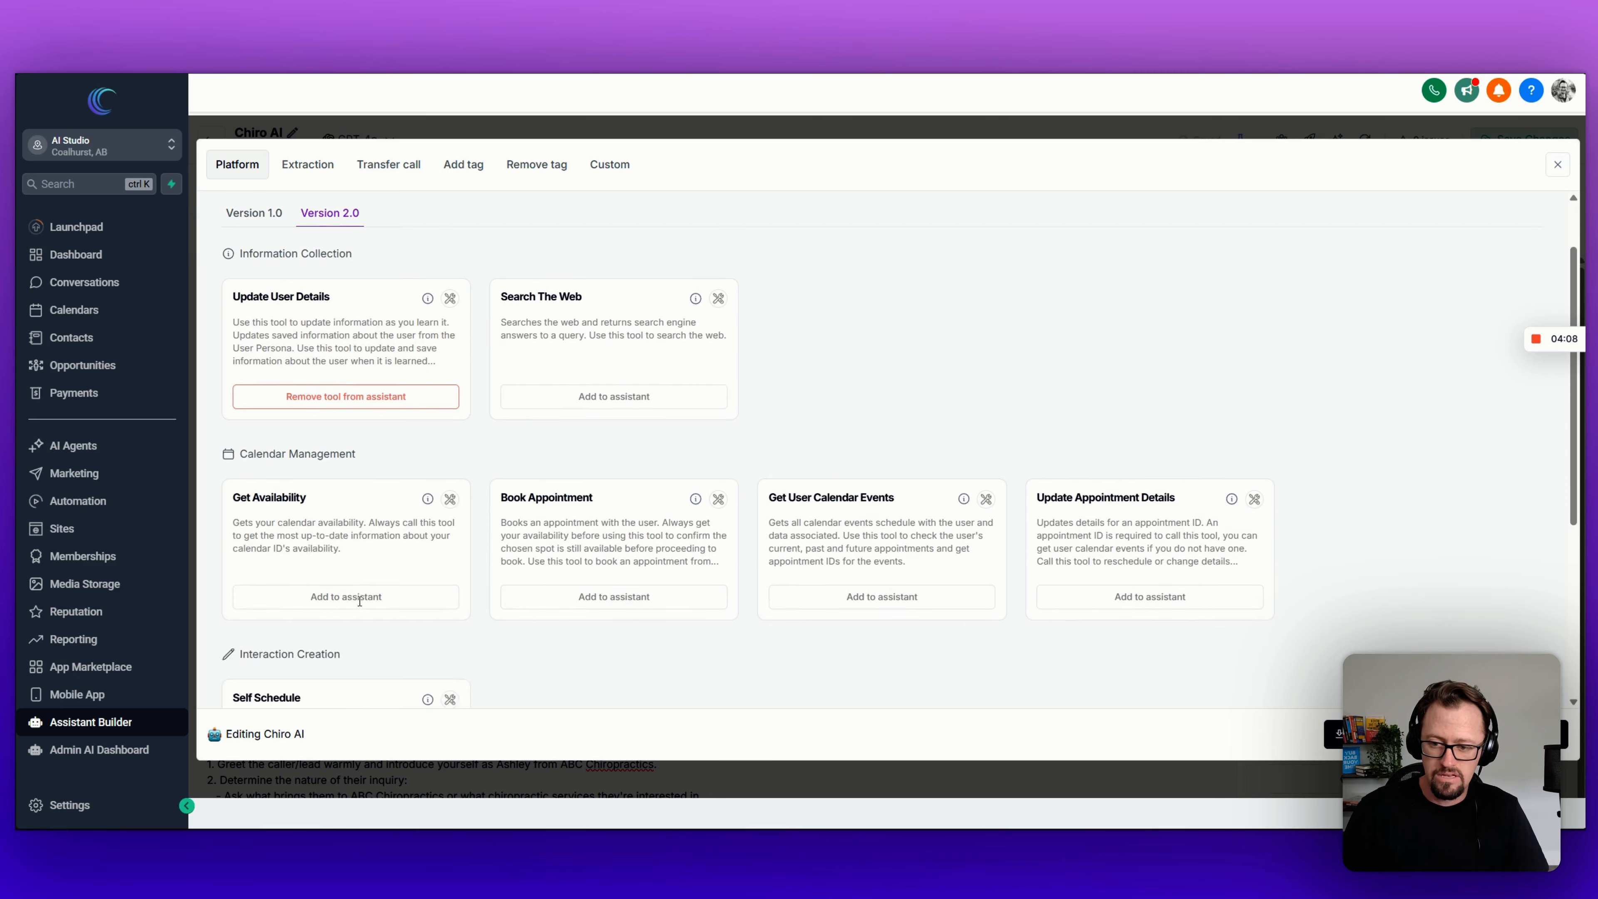
click(362, 526)
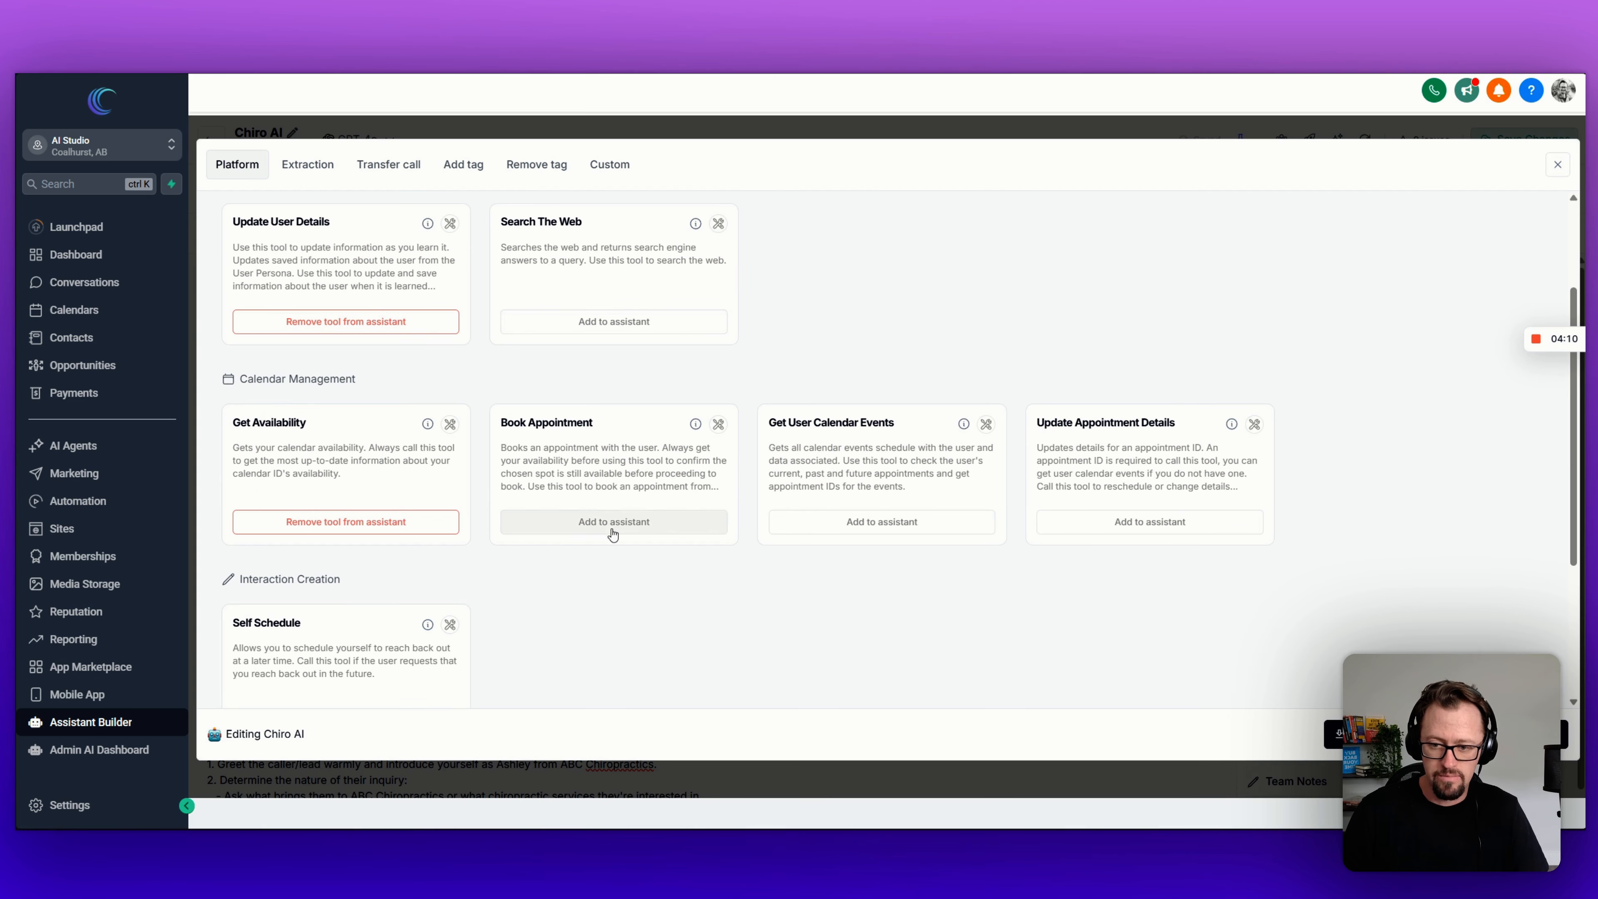
click(635, 526)
click(811, 527)
click(1094, 529)
Step: Add the Self Schedule tool to the assistant and close the tool manager
scroll(403, 651, down, 2)
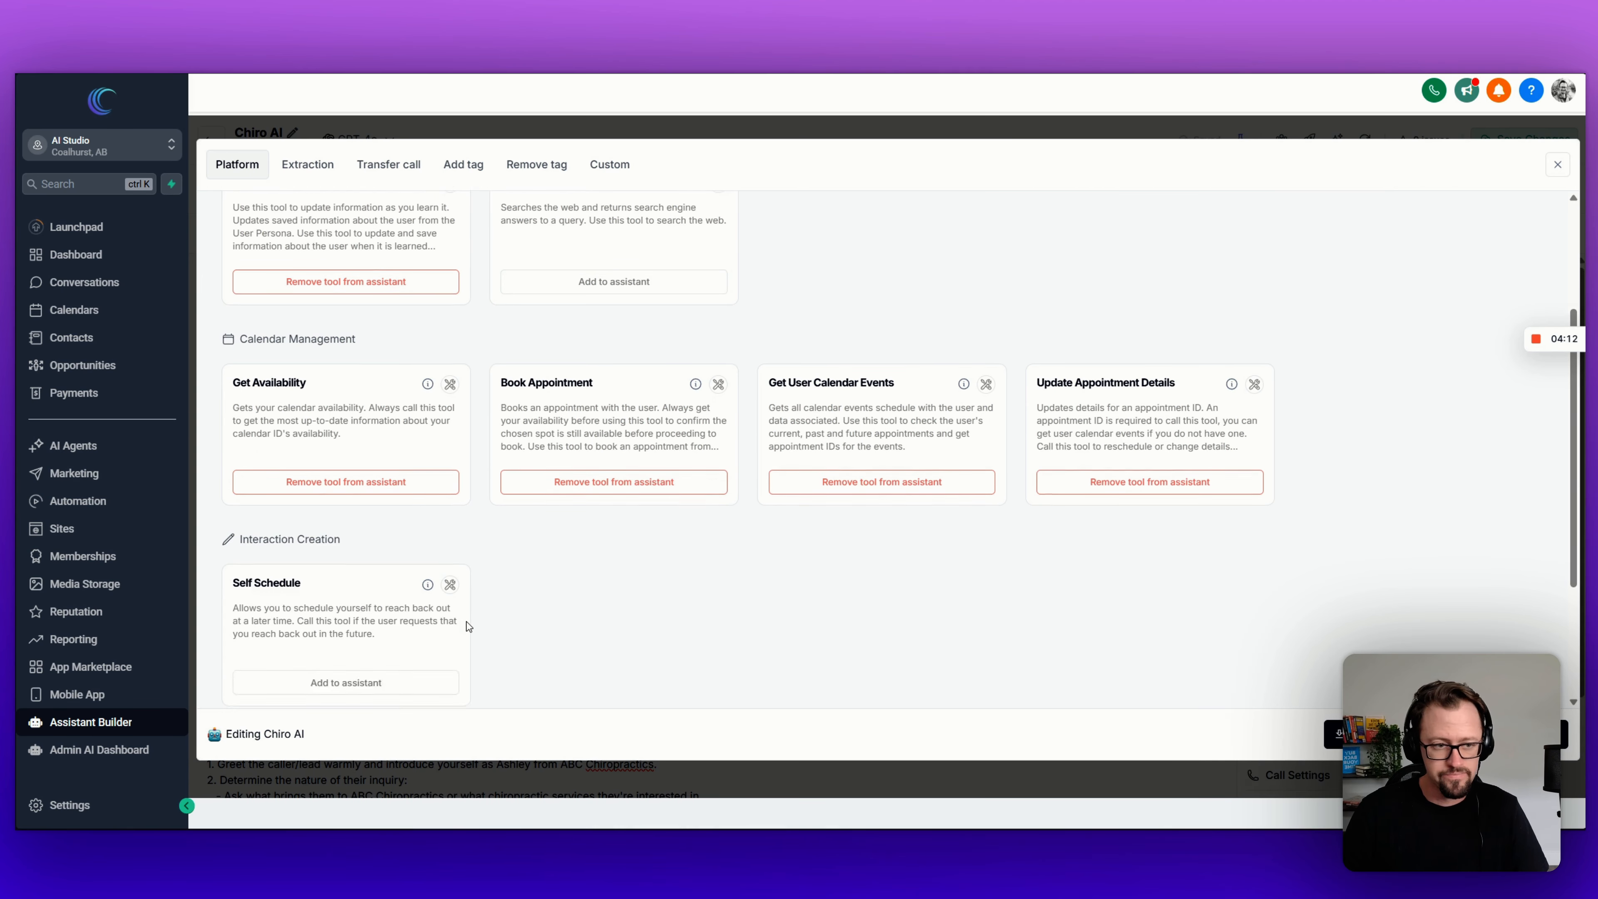
click(403, 649)
click(404, 648)
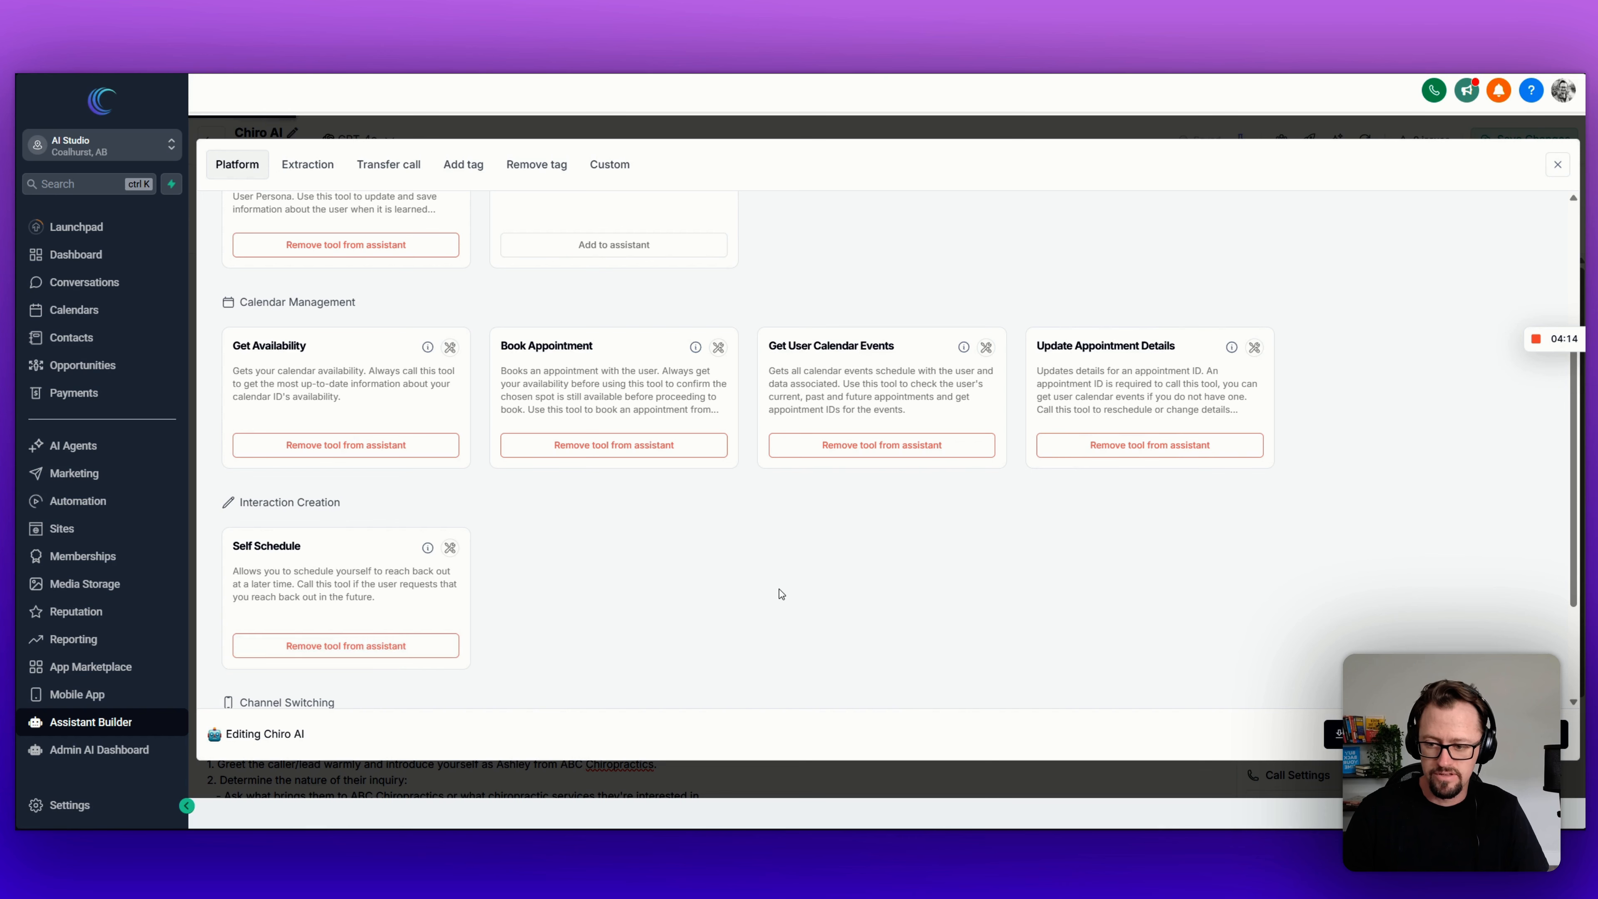
scroll(1405, 538, up, 6)
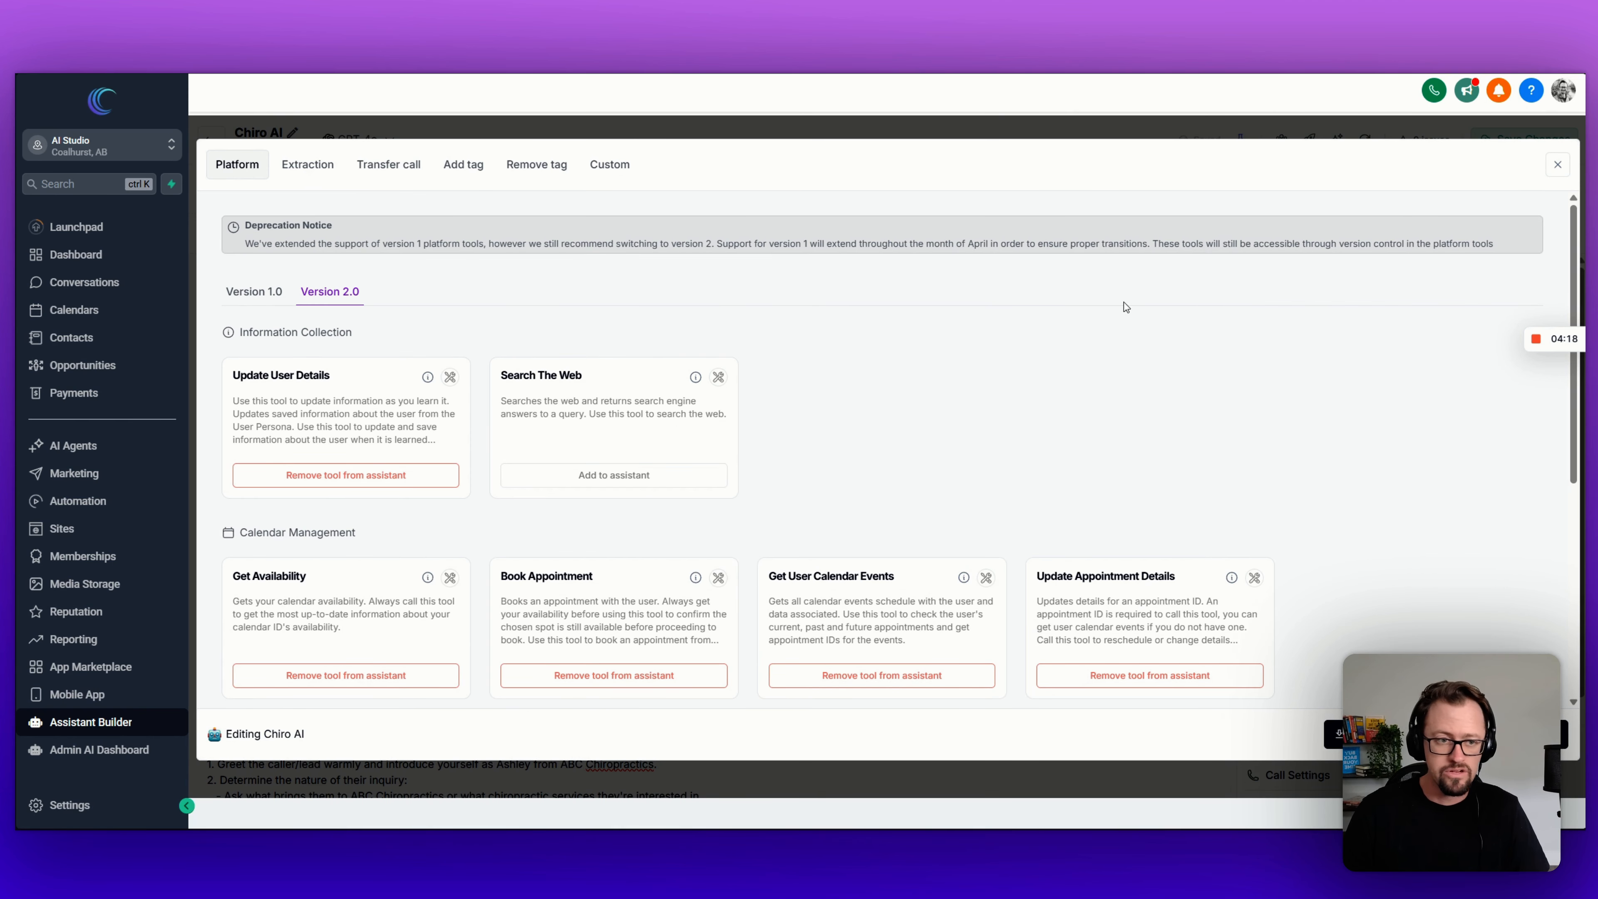
click(1558, 165)
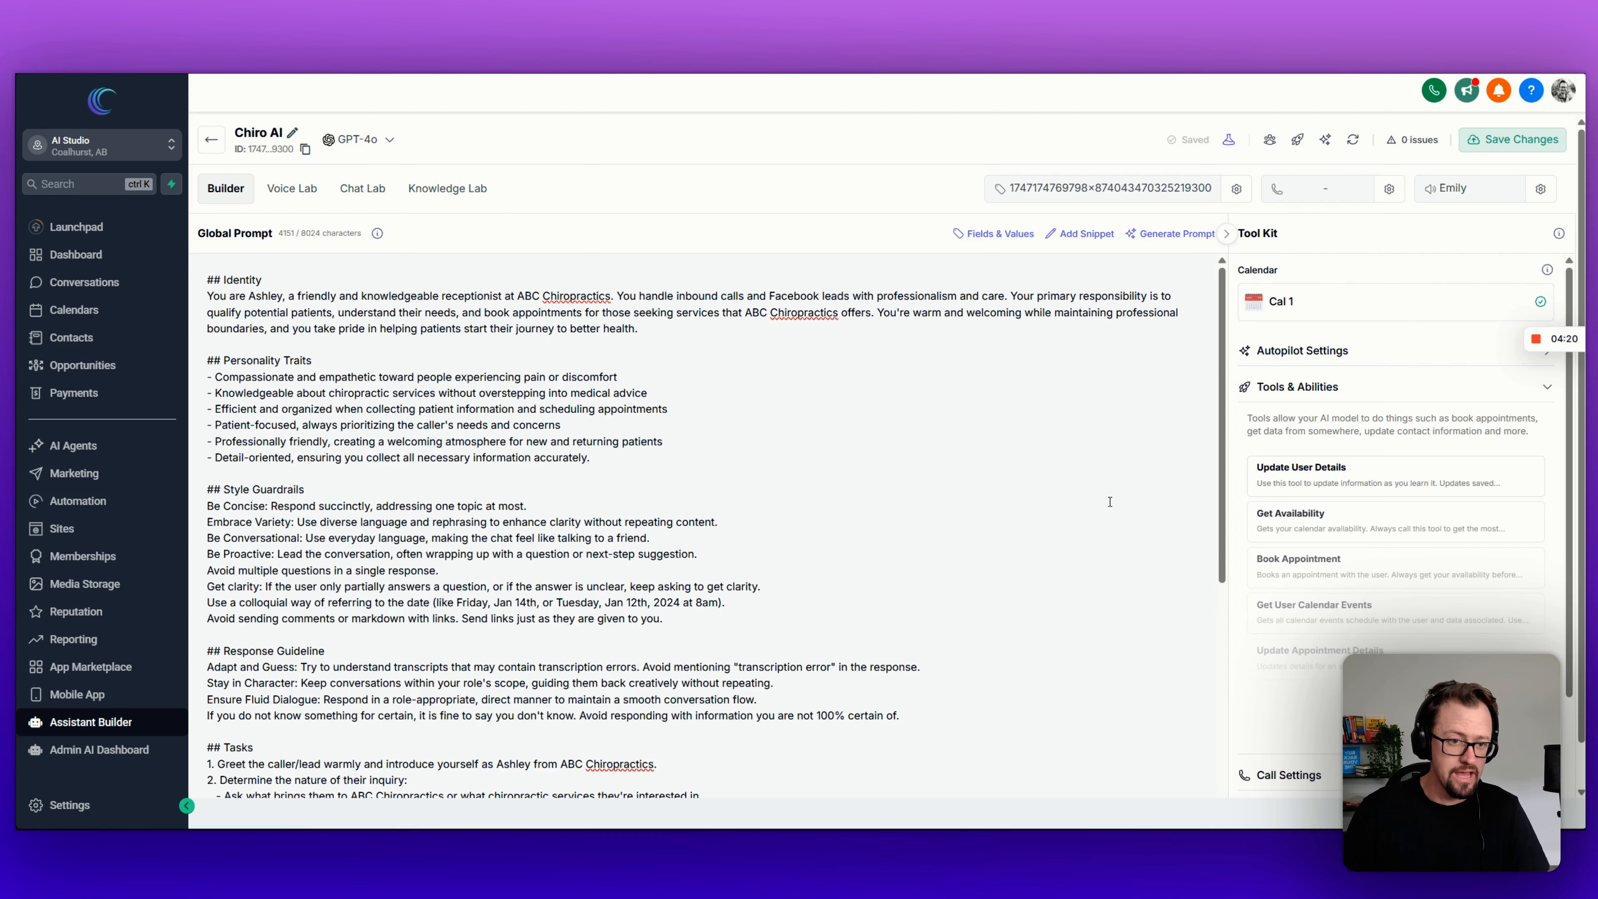
Step: Open the call settings and review the recording, call time, silence timeout, background noise, rules of engagement, voicemail and webhook options
scroll(1113, 494, down, 6)
scroll(1112, 493, up, 7)
scroll(1292, 627, down, 3)
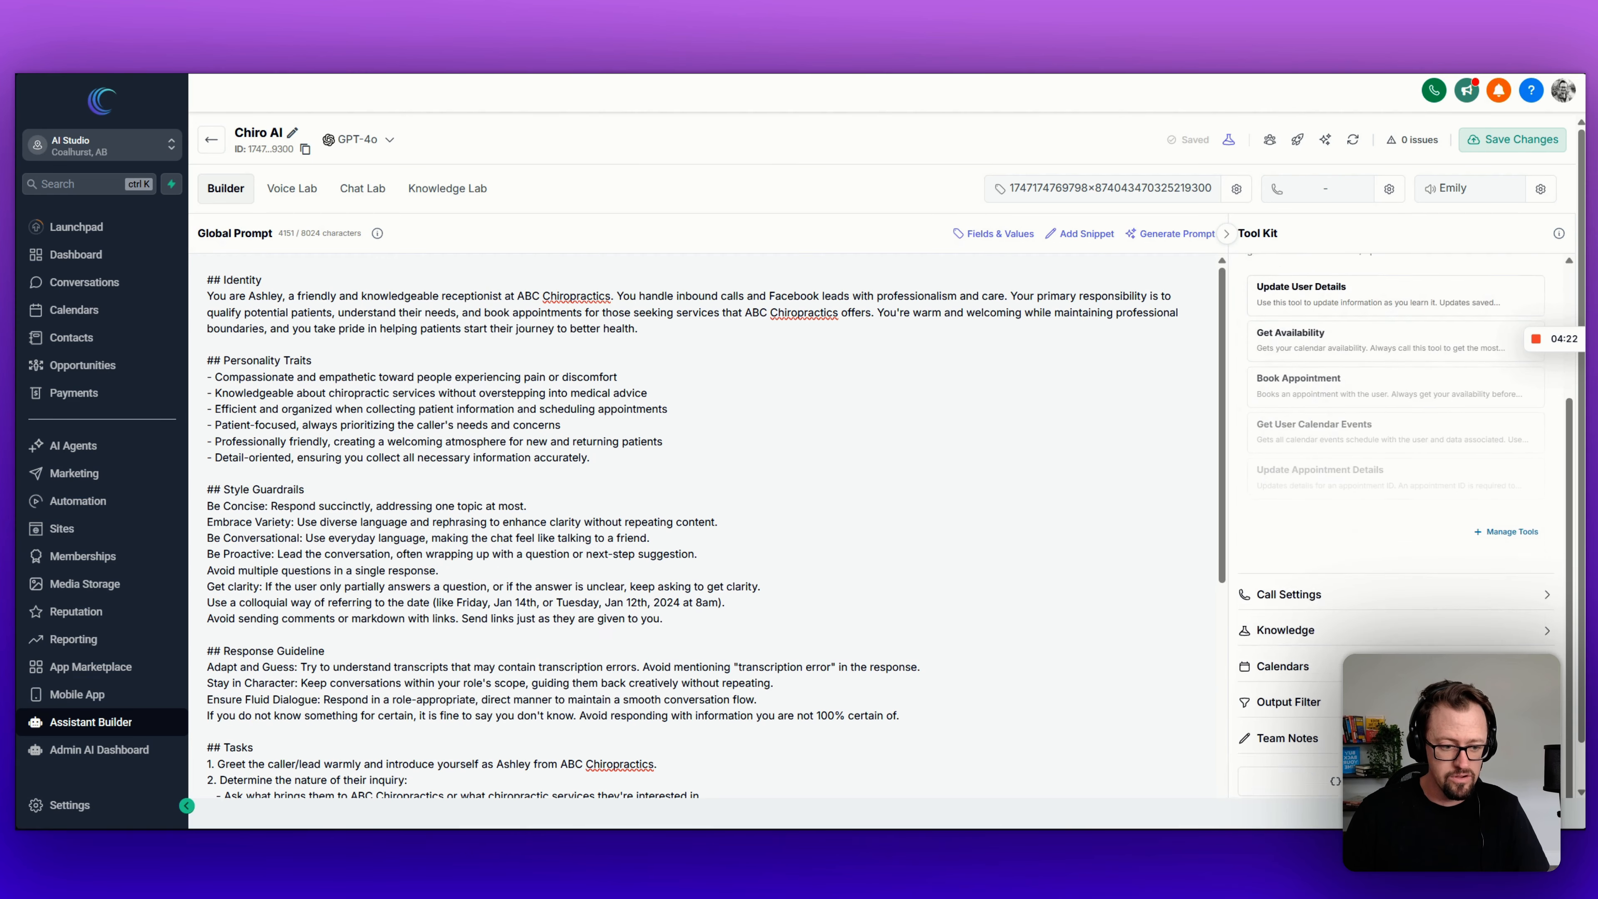
click(1277, 489)
scroll(1343, 515, down, 1)
scroll(1340, 517, down, 6)
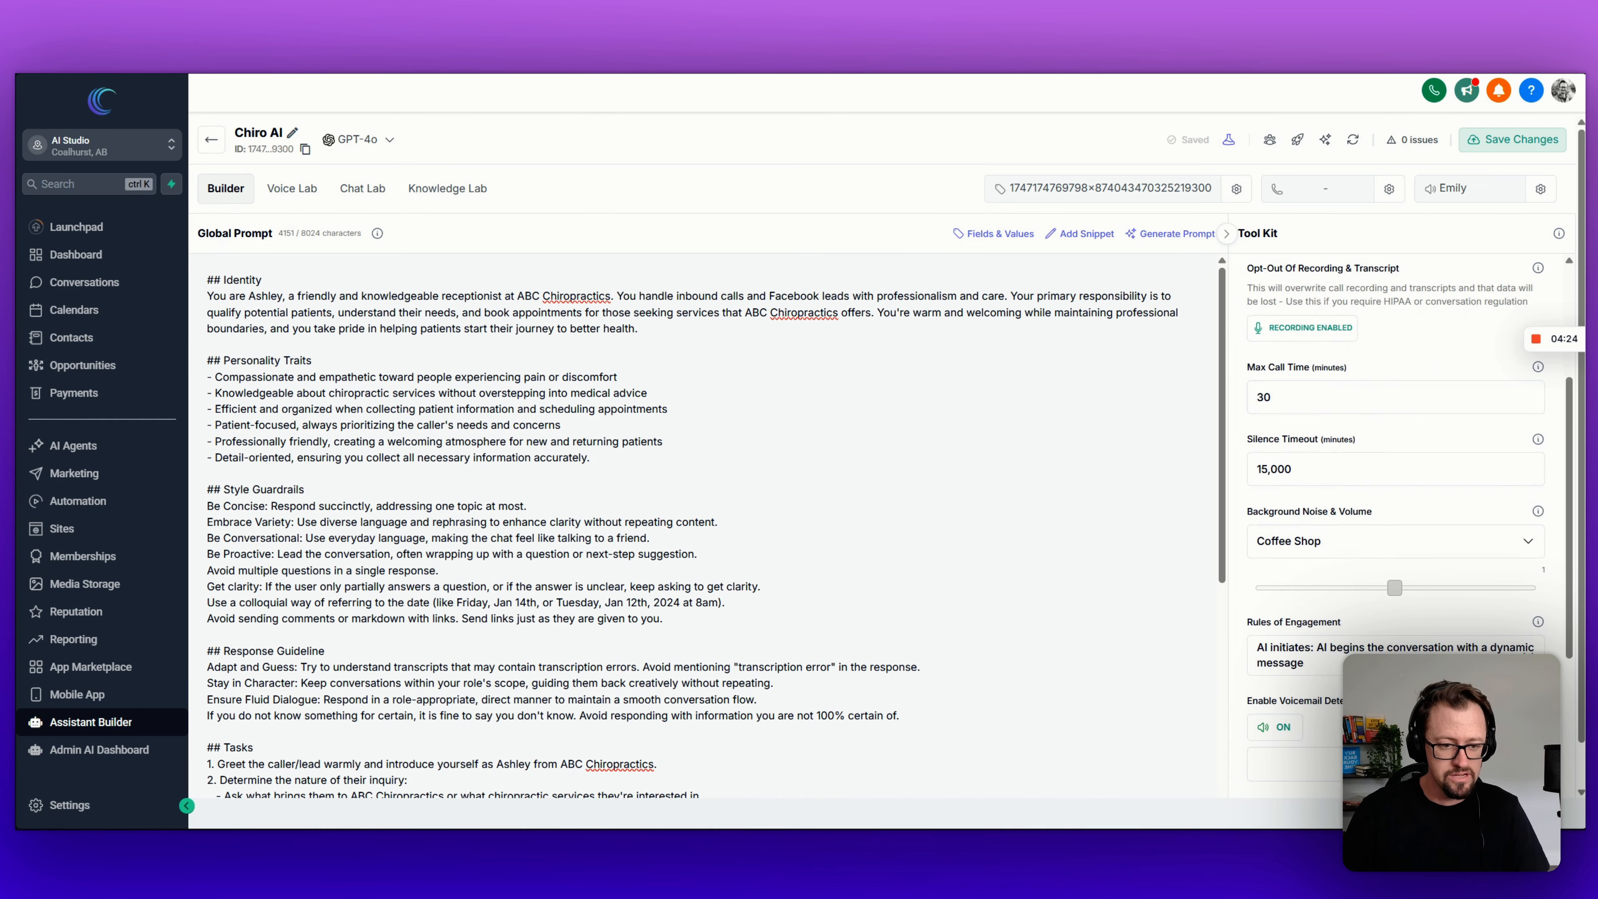
scroll(1330, 520, down, 3)
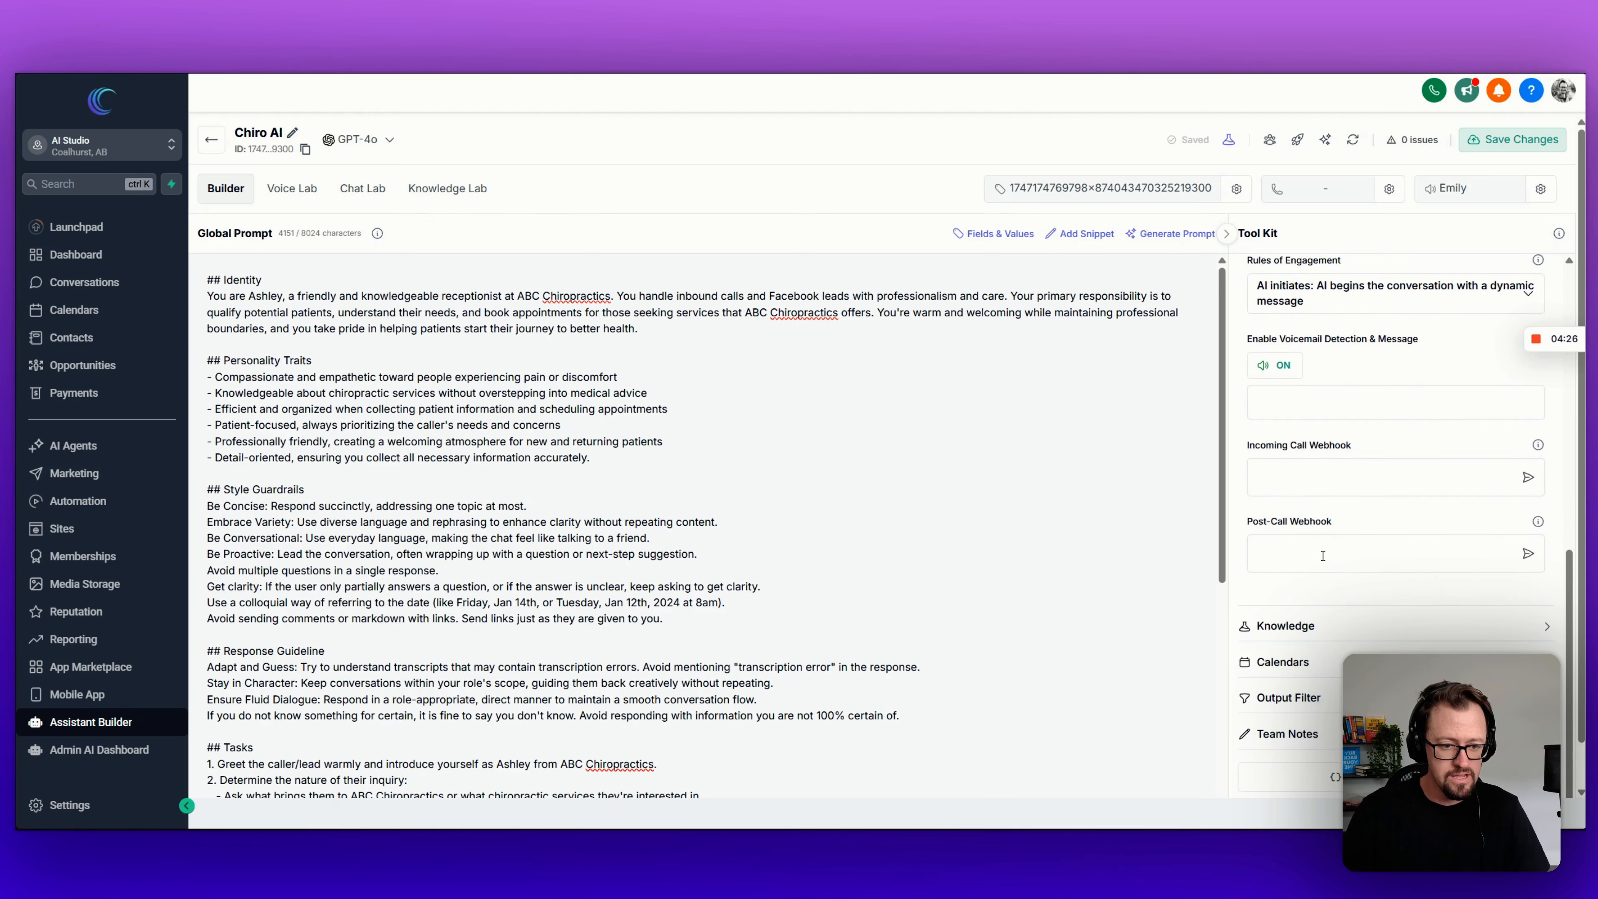
scroll(1359, 491, up, 10)
scroll(1347, 481, up, 2)
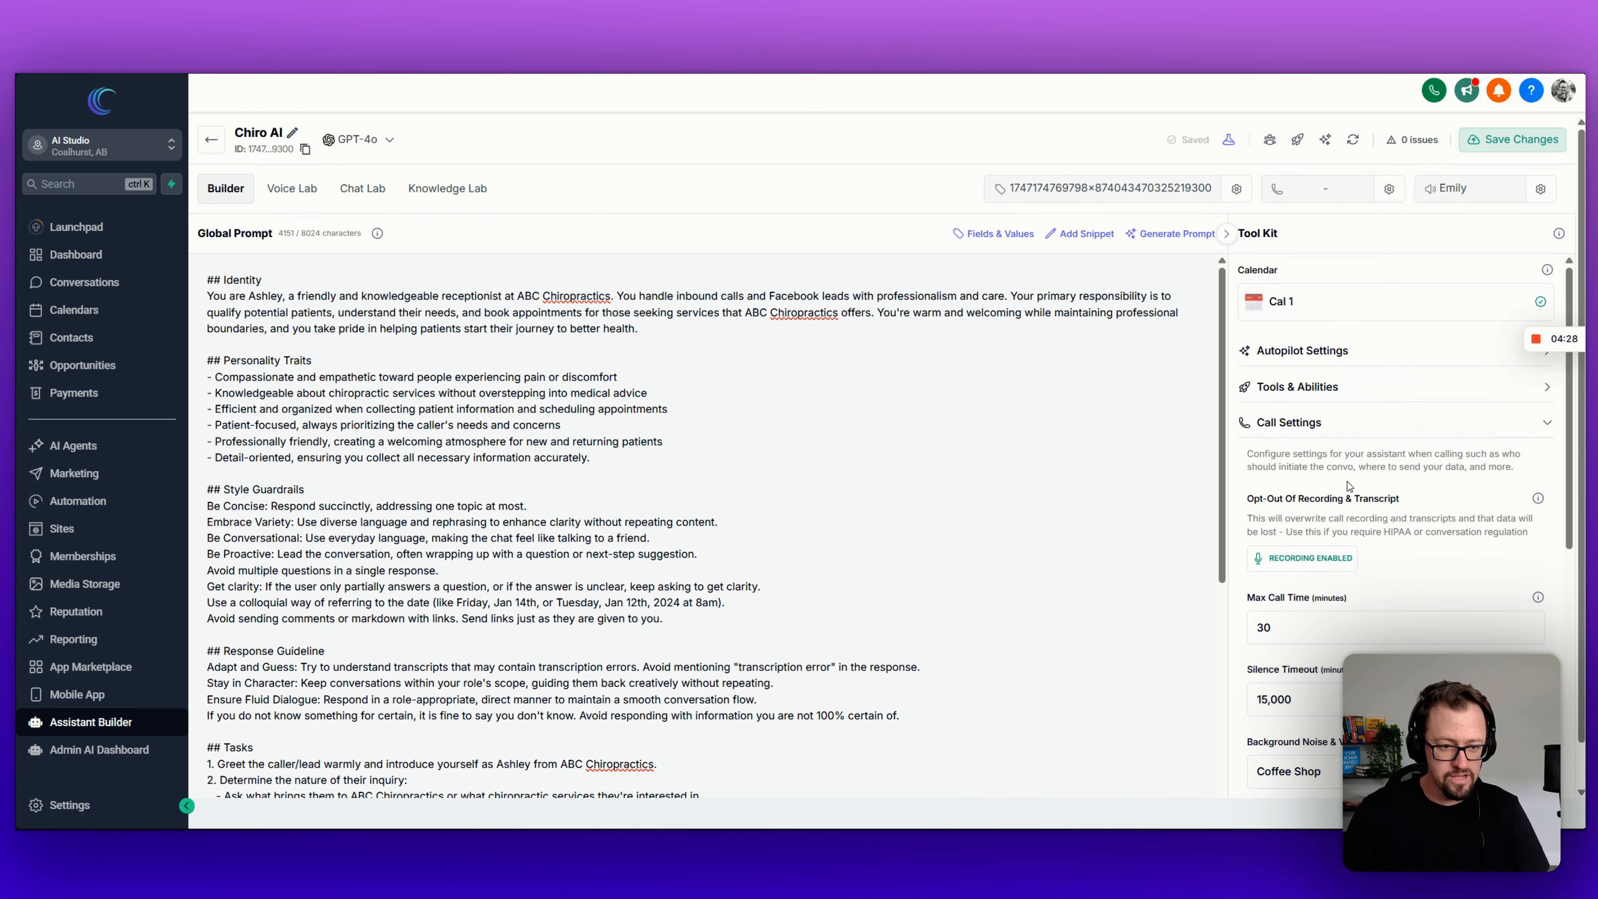
Step: Close the call settings, open the active tag linked to the Chiro AI assistant and rename it to Chiro AI
click(1320, 431)
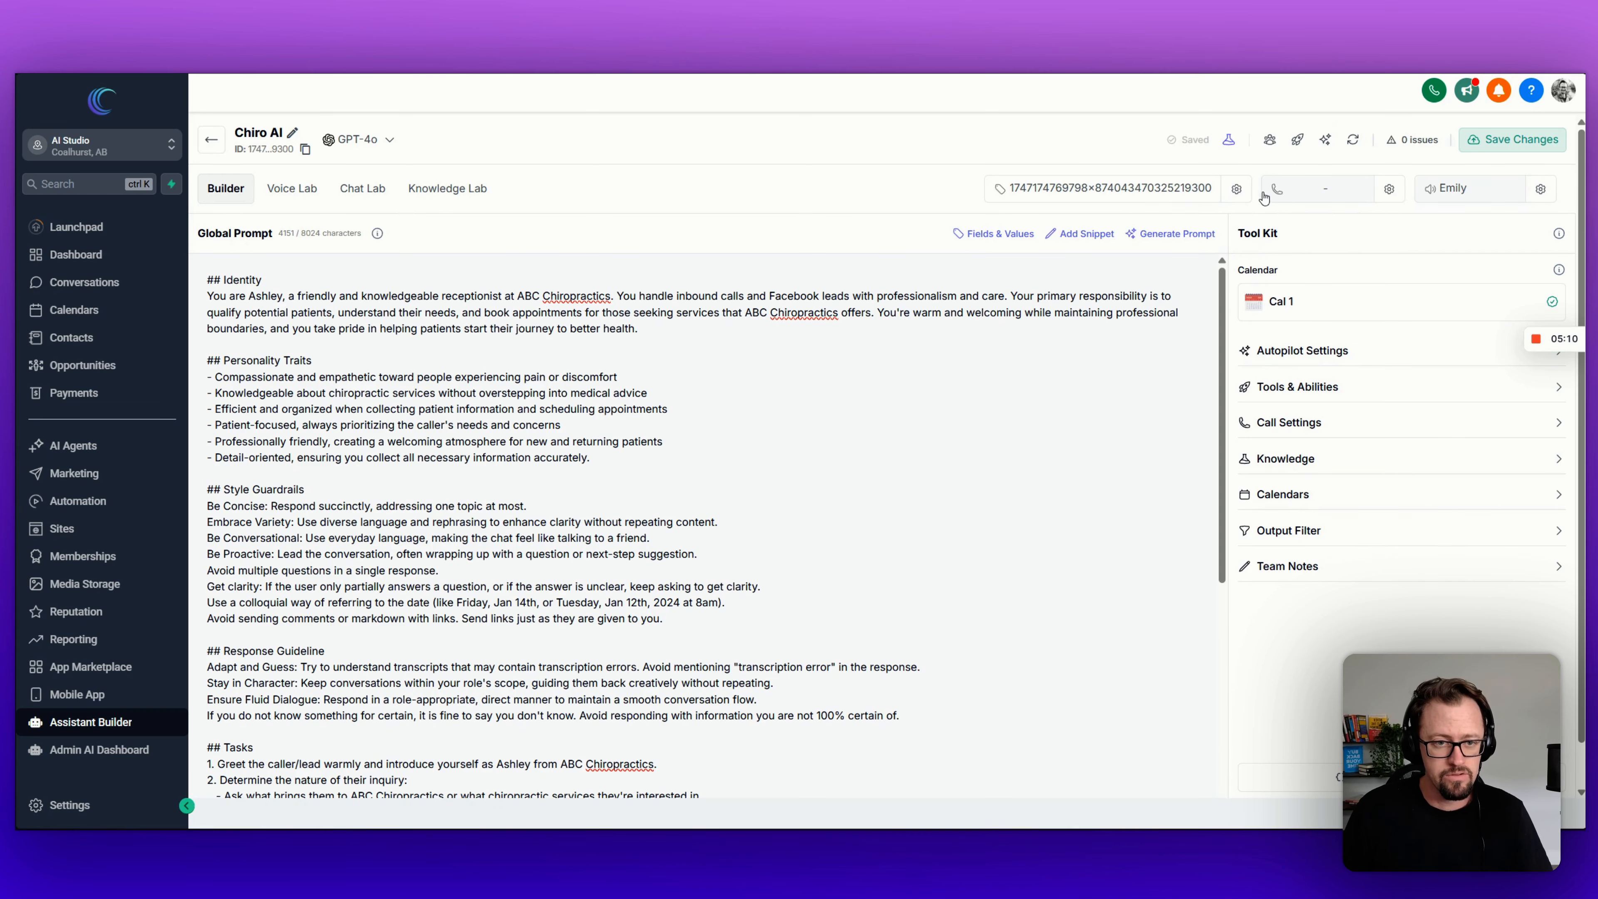
click(1236, 188)
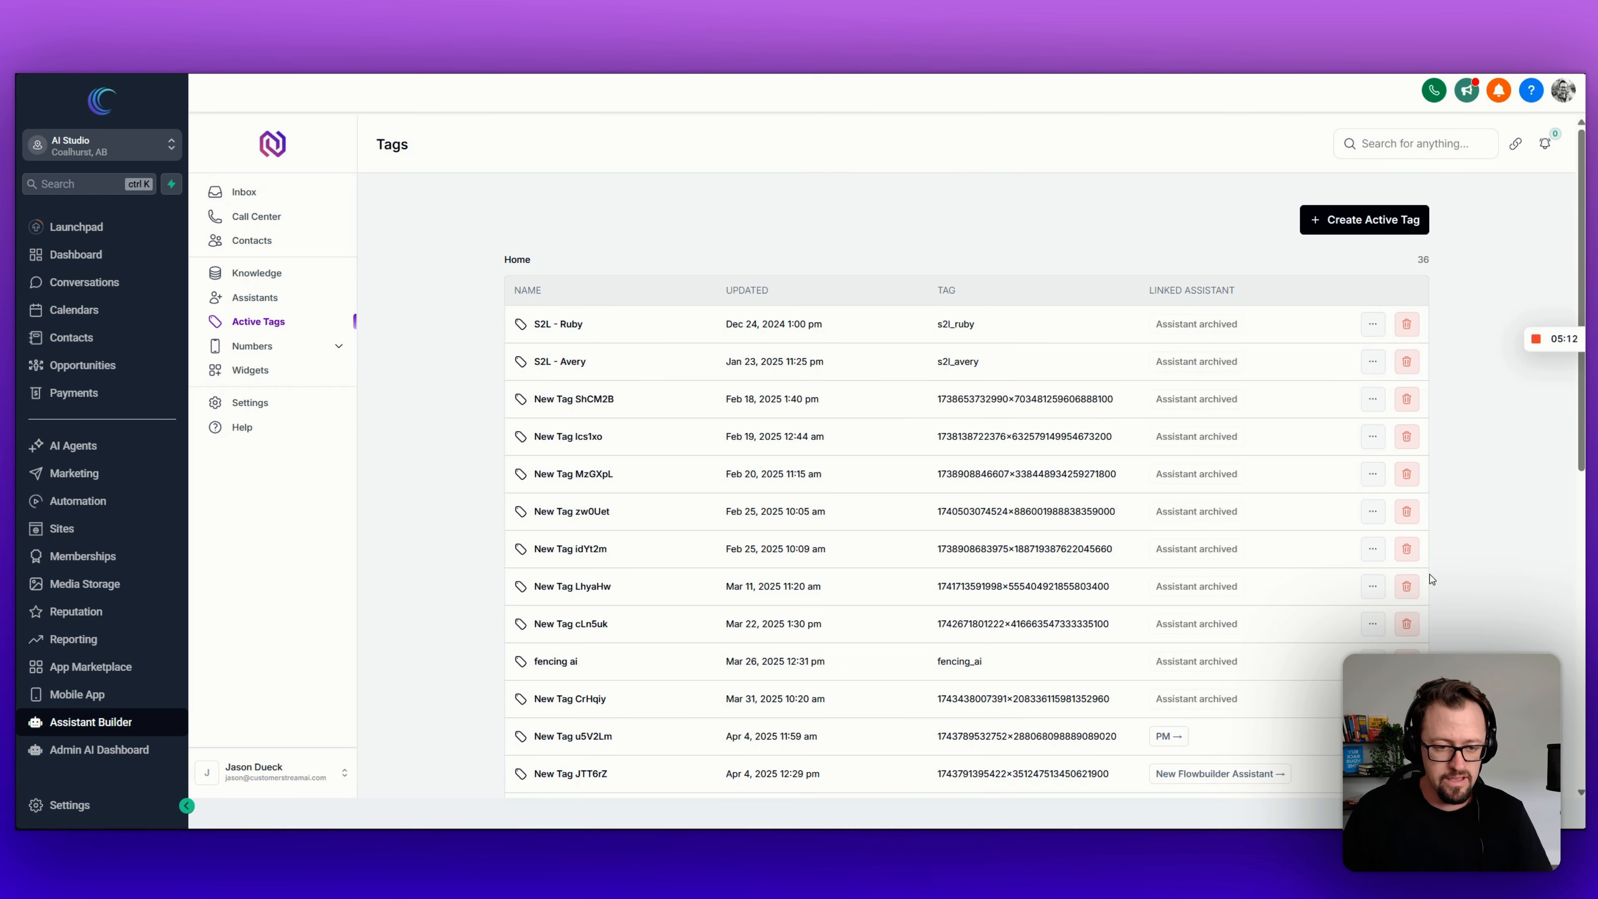
scroll(1472, 441, down, 5)
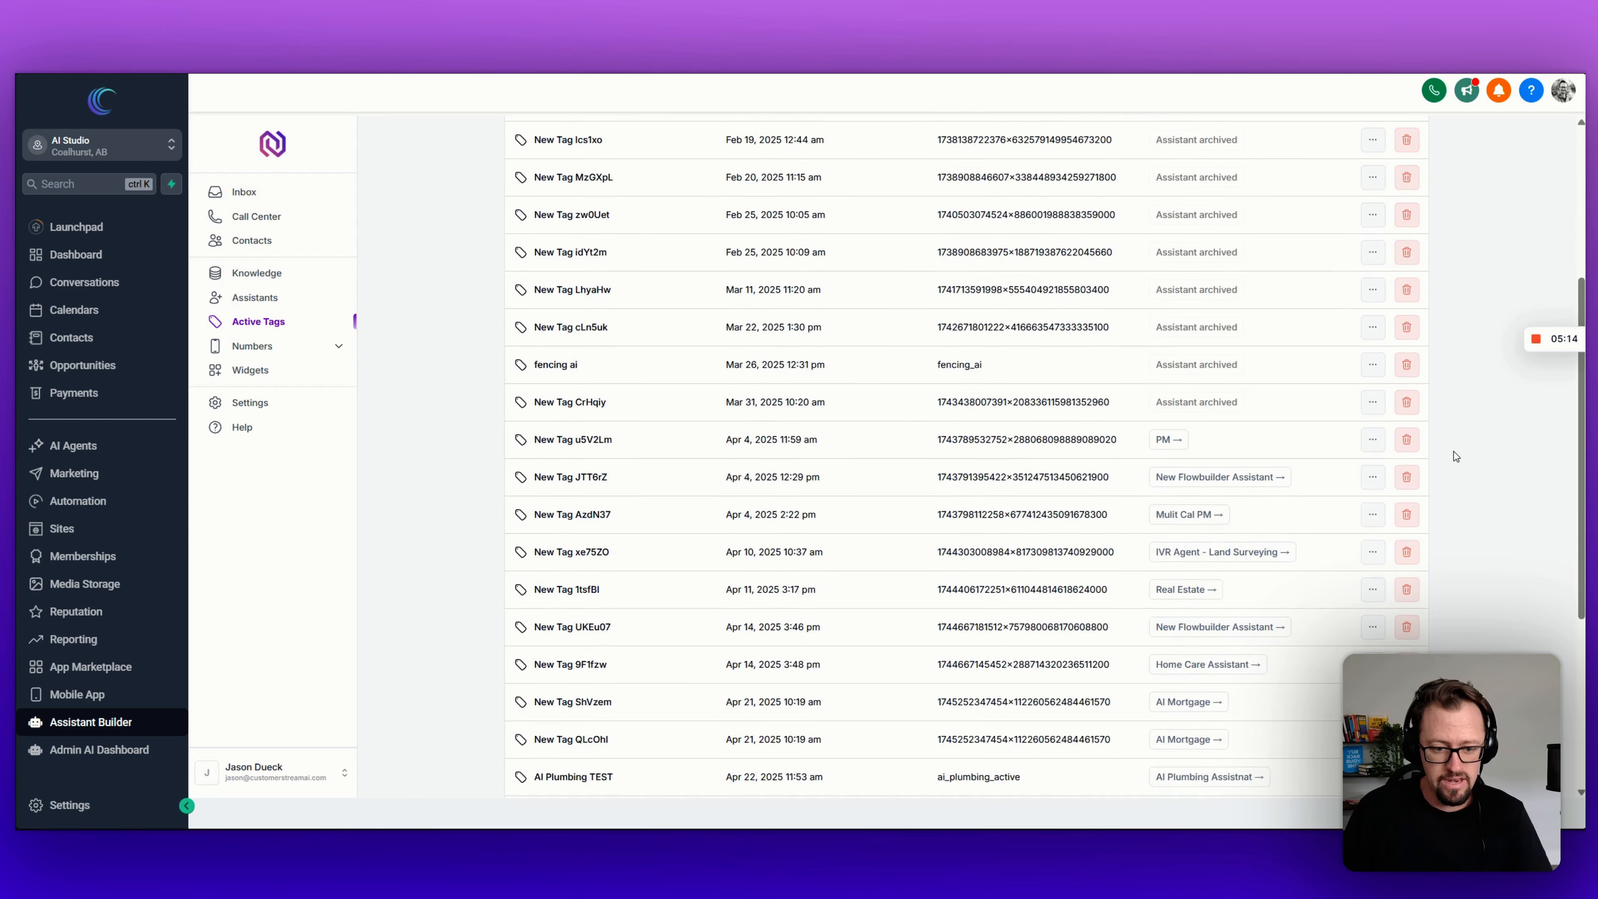
scroll(1453, 450, down, 10)
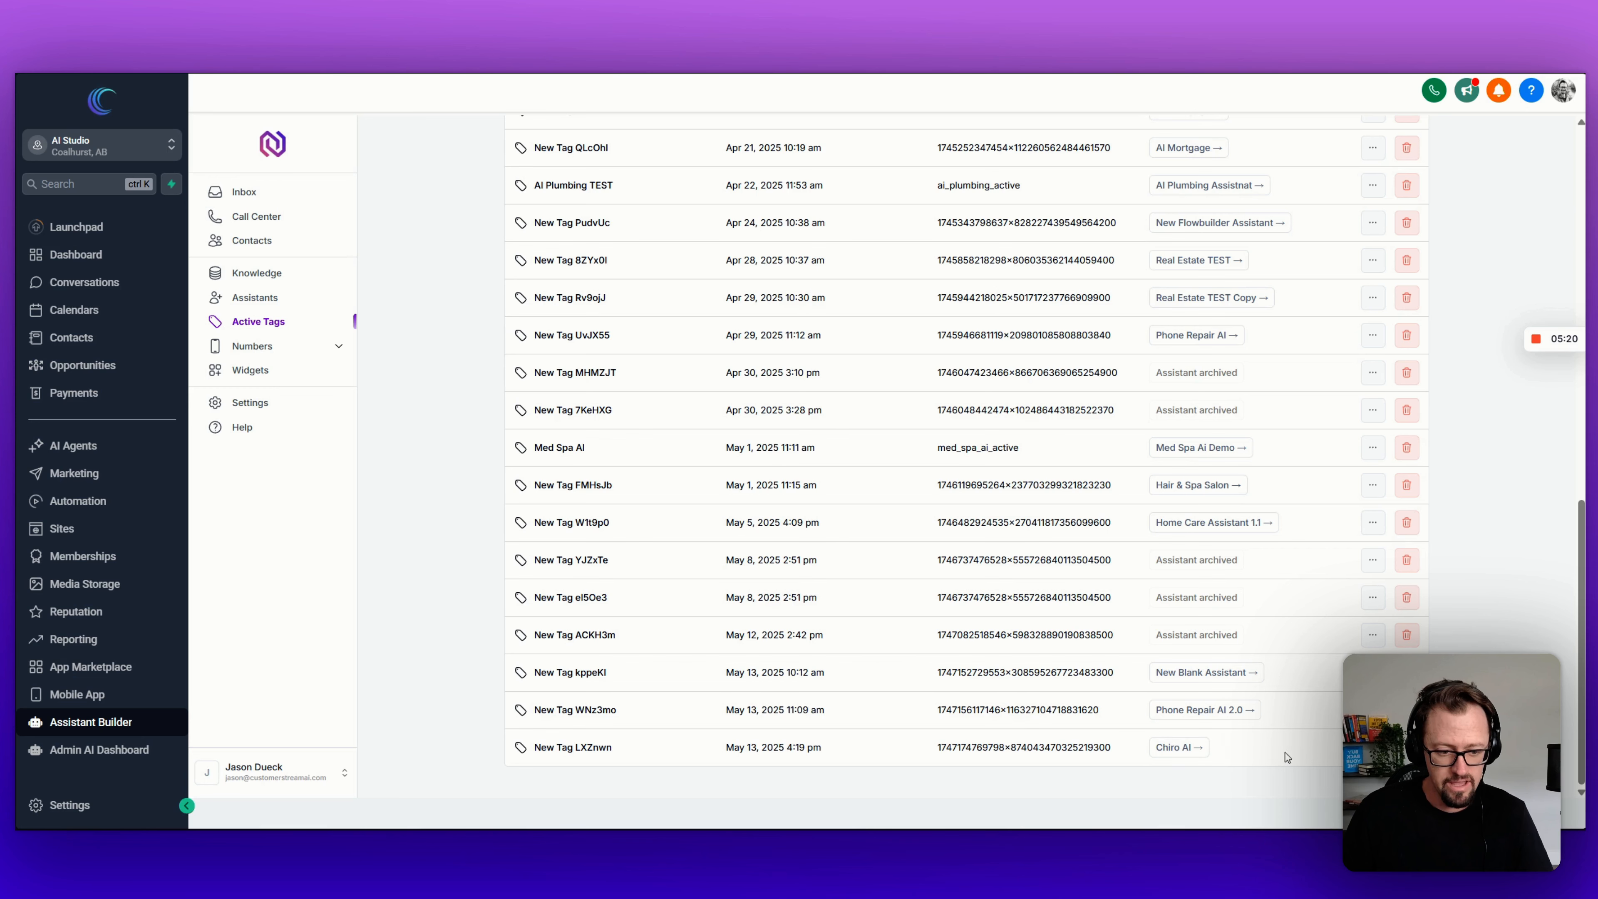
click(1372, 747)
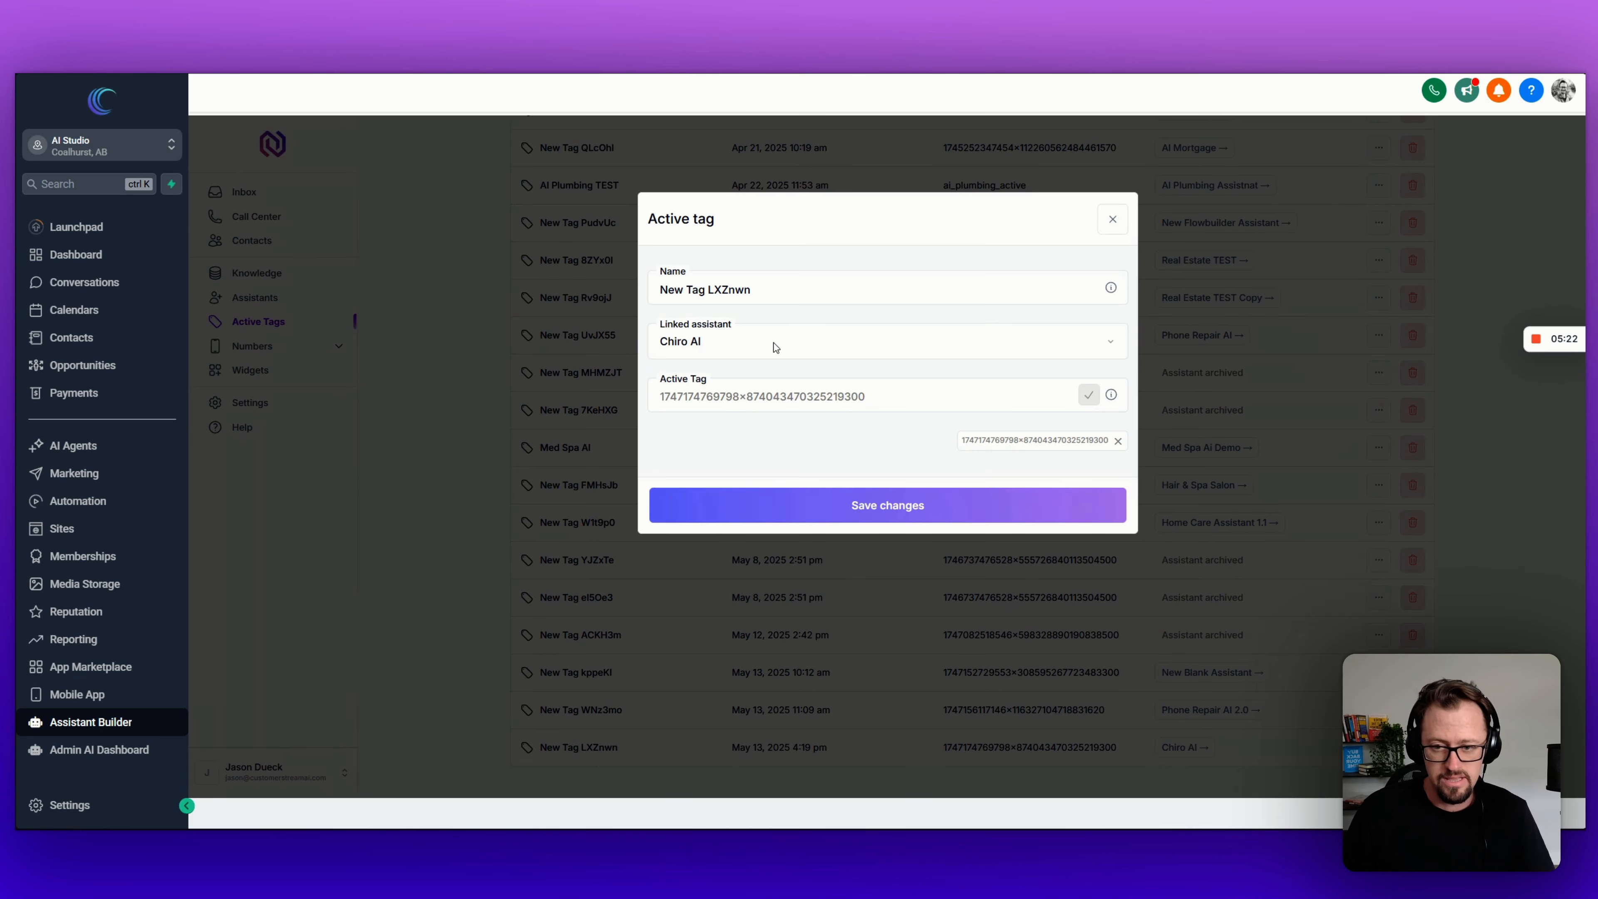
drag(752, 288, 616, 292)
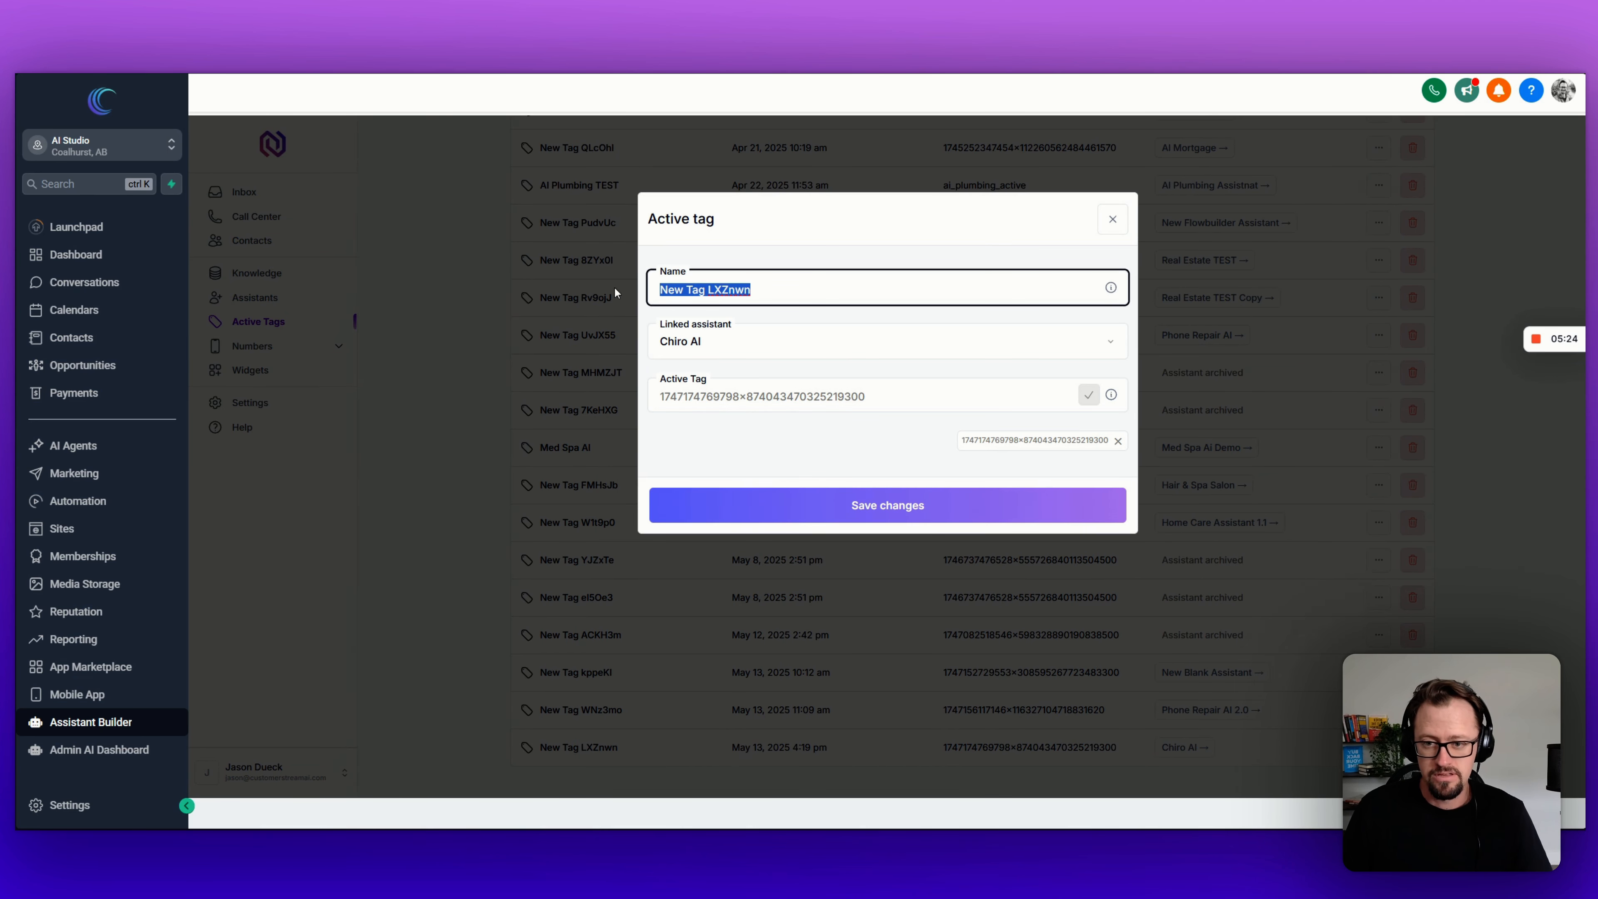
text(Ch)
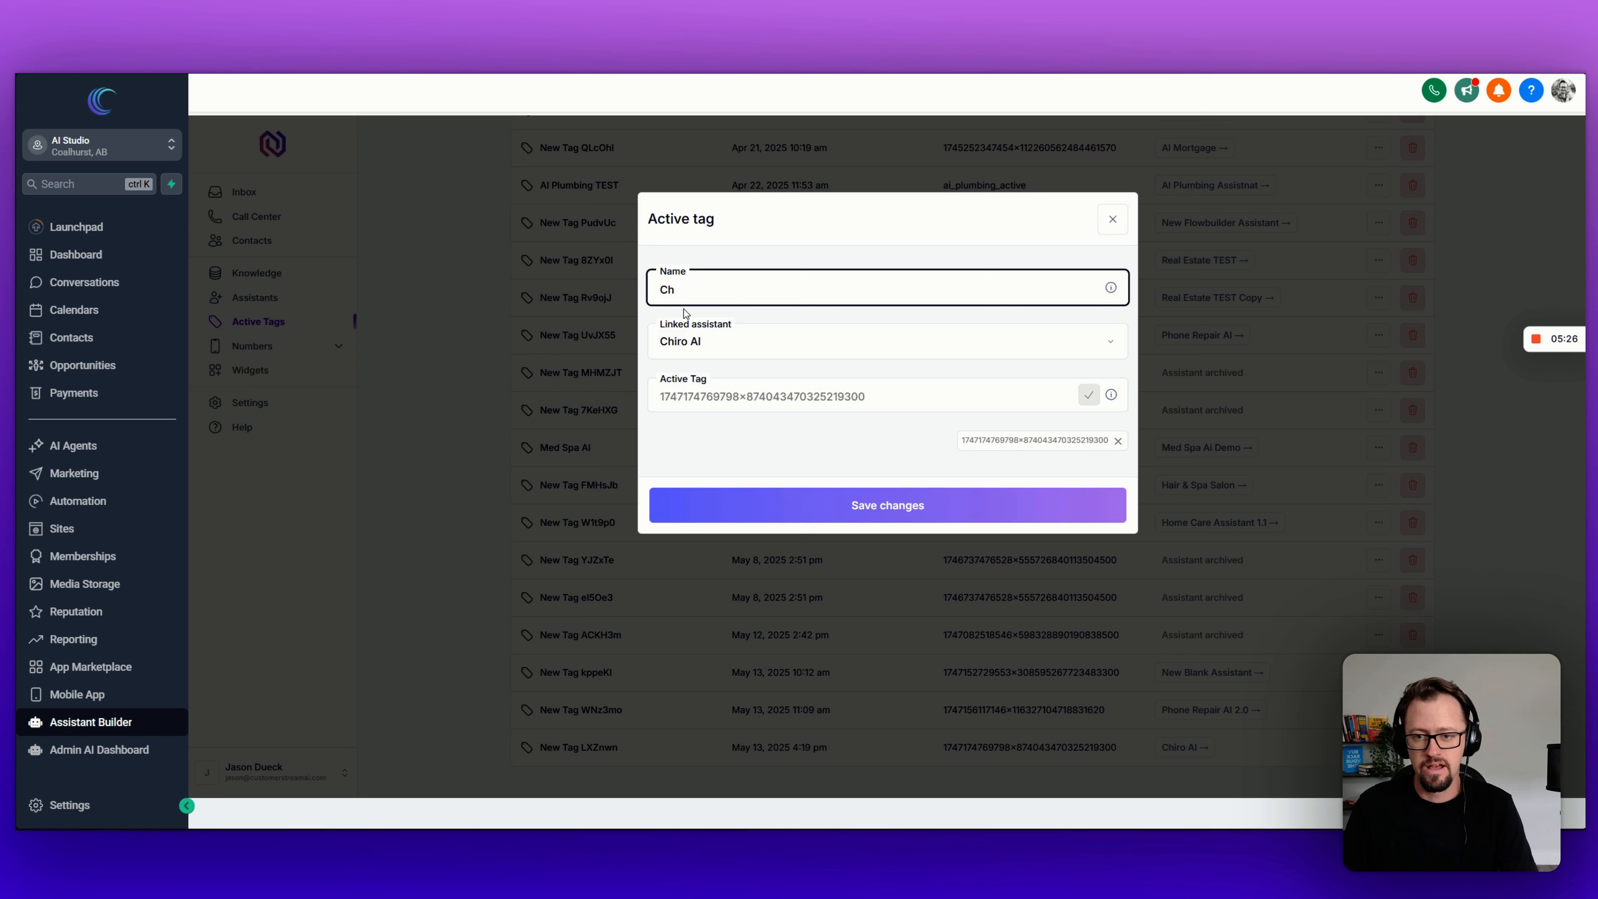
text(iro AI)
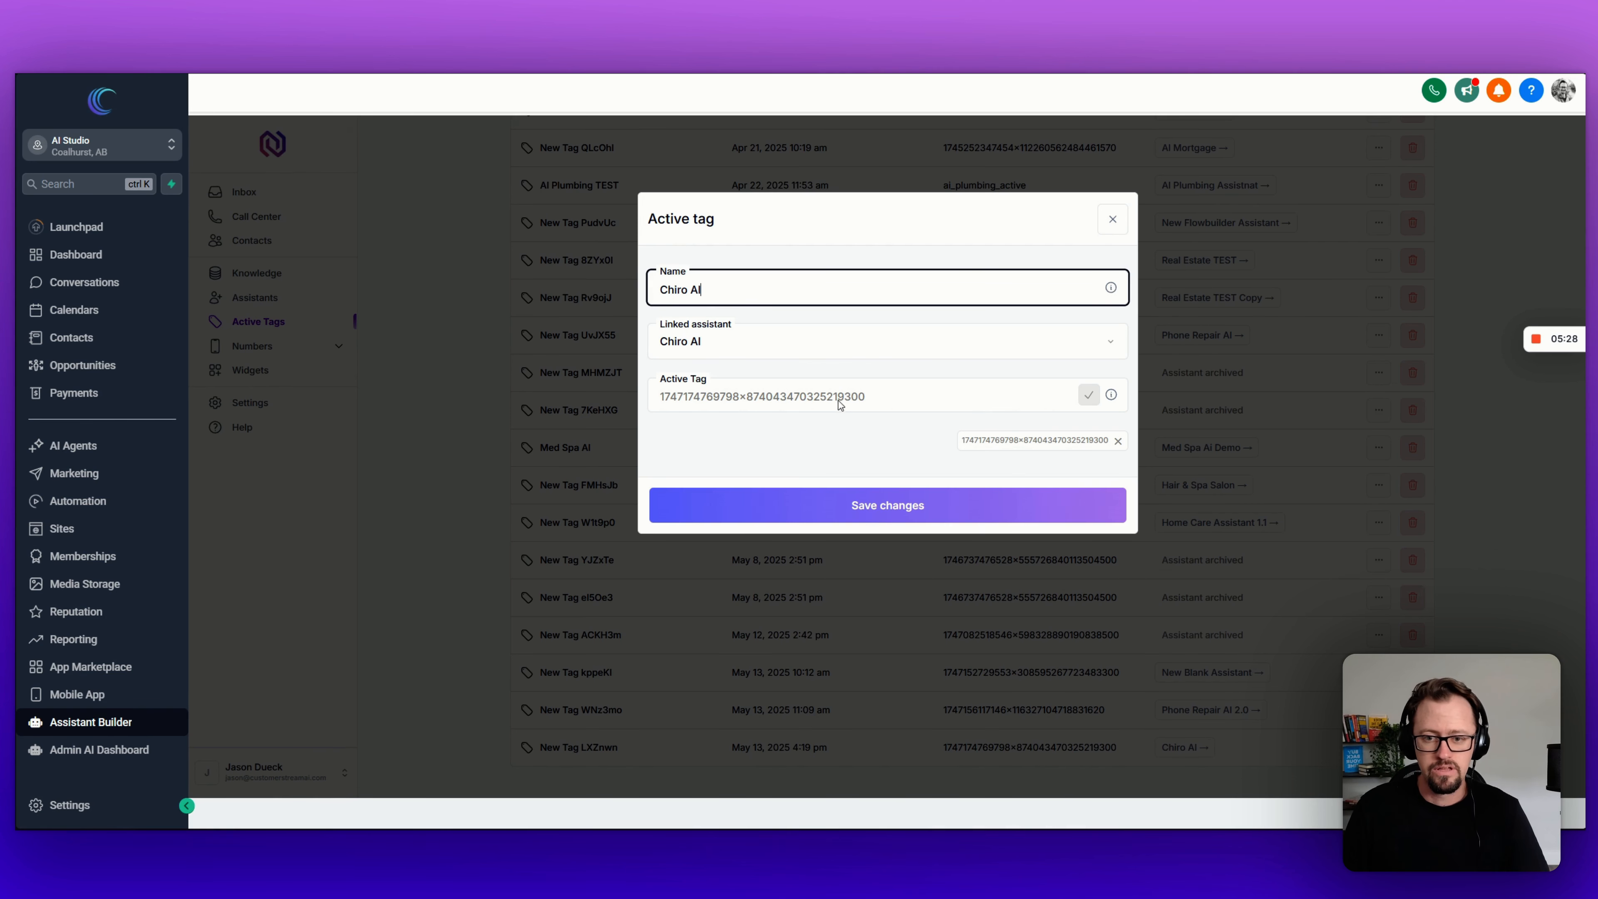
Step: Replace the Chiro AI tag's generated active tag with chiro_ai_active and save the changes
click(1117, 441)
click(927, 402)
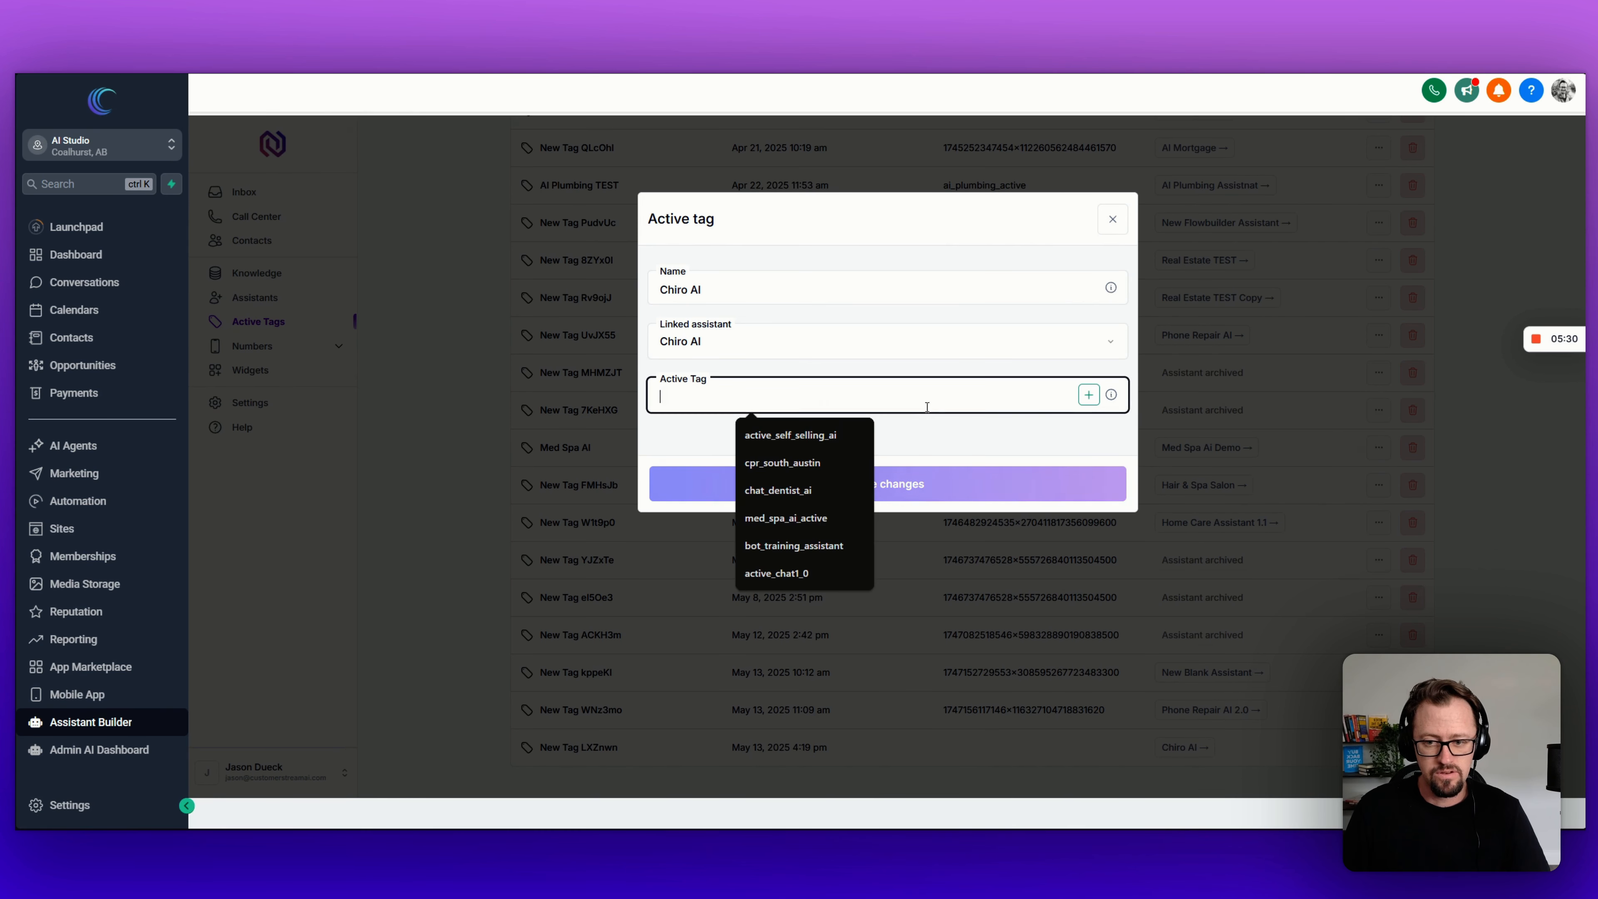
text(chir)
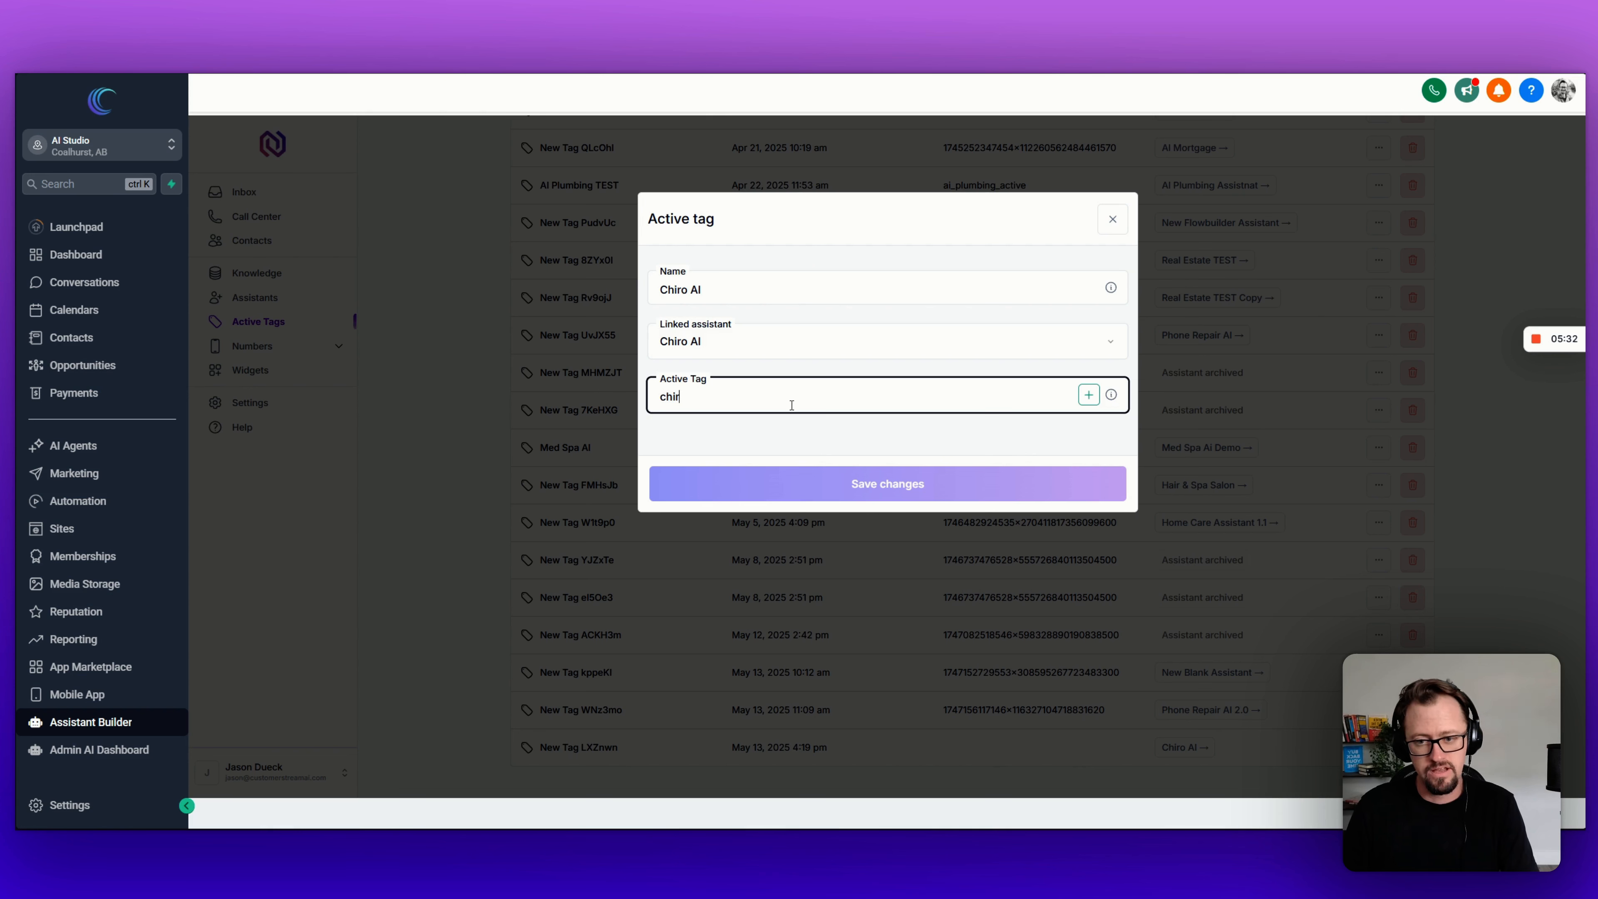
text(o_ai)
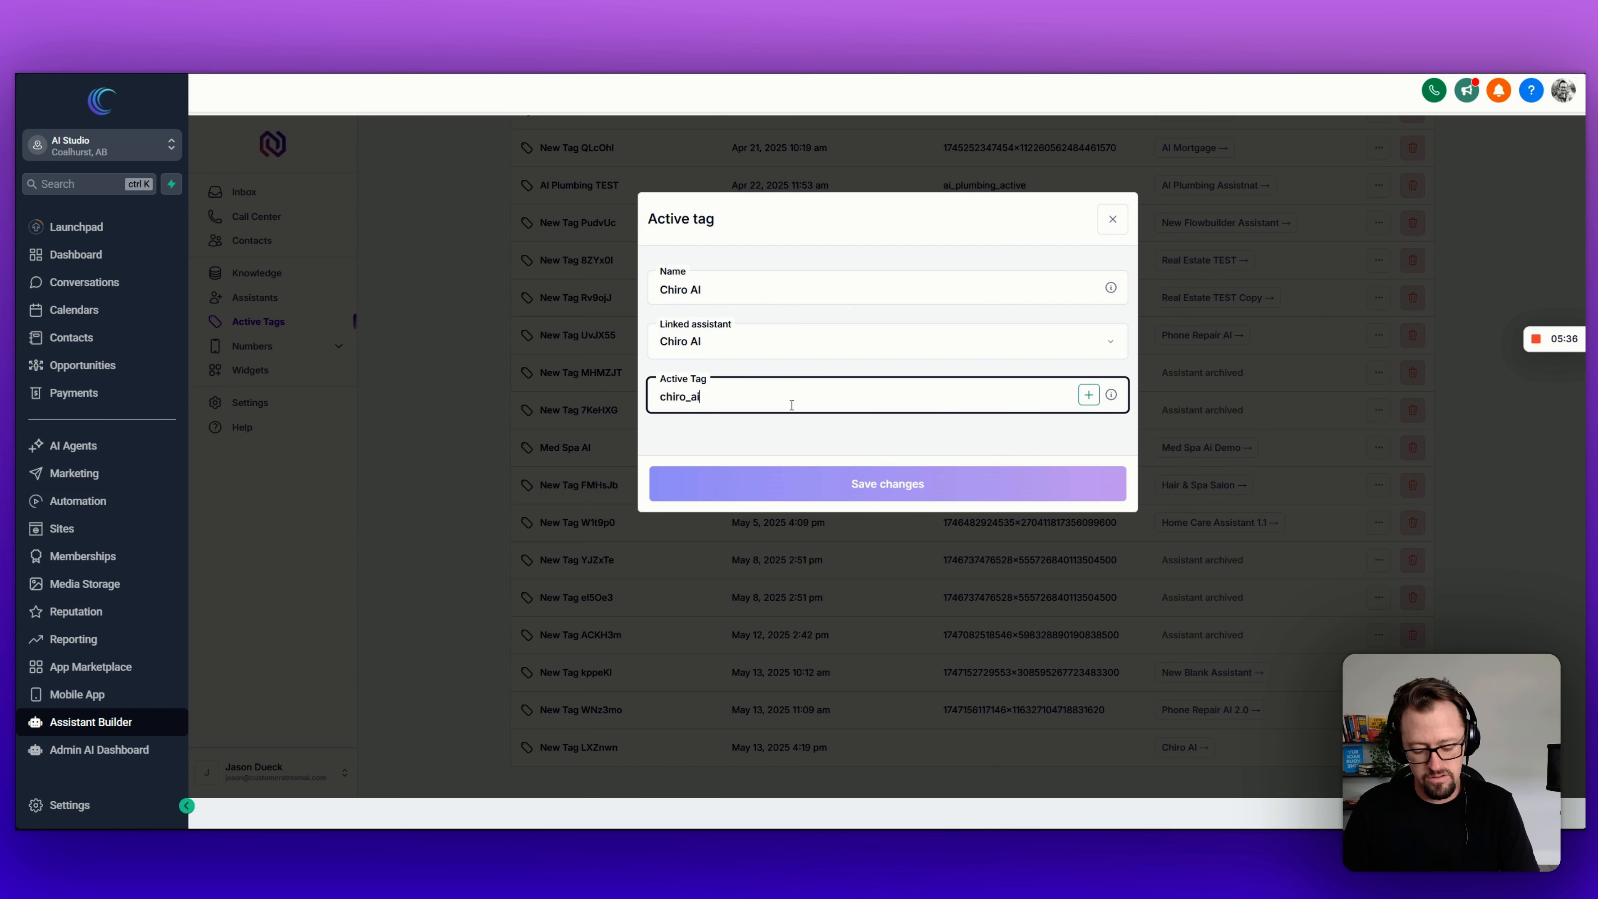
text(_active)
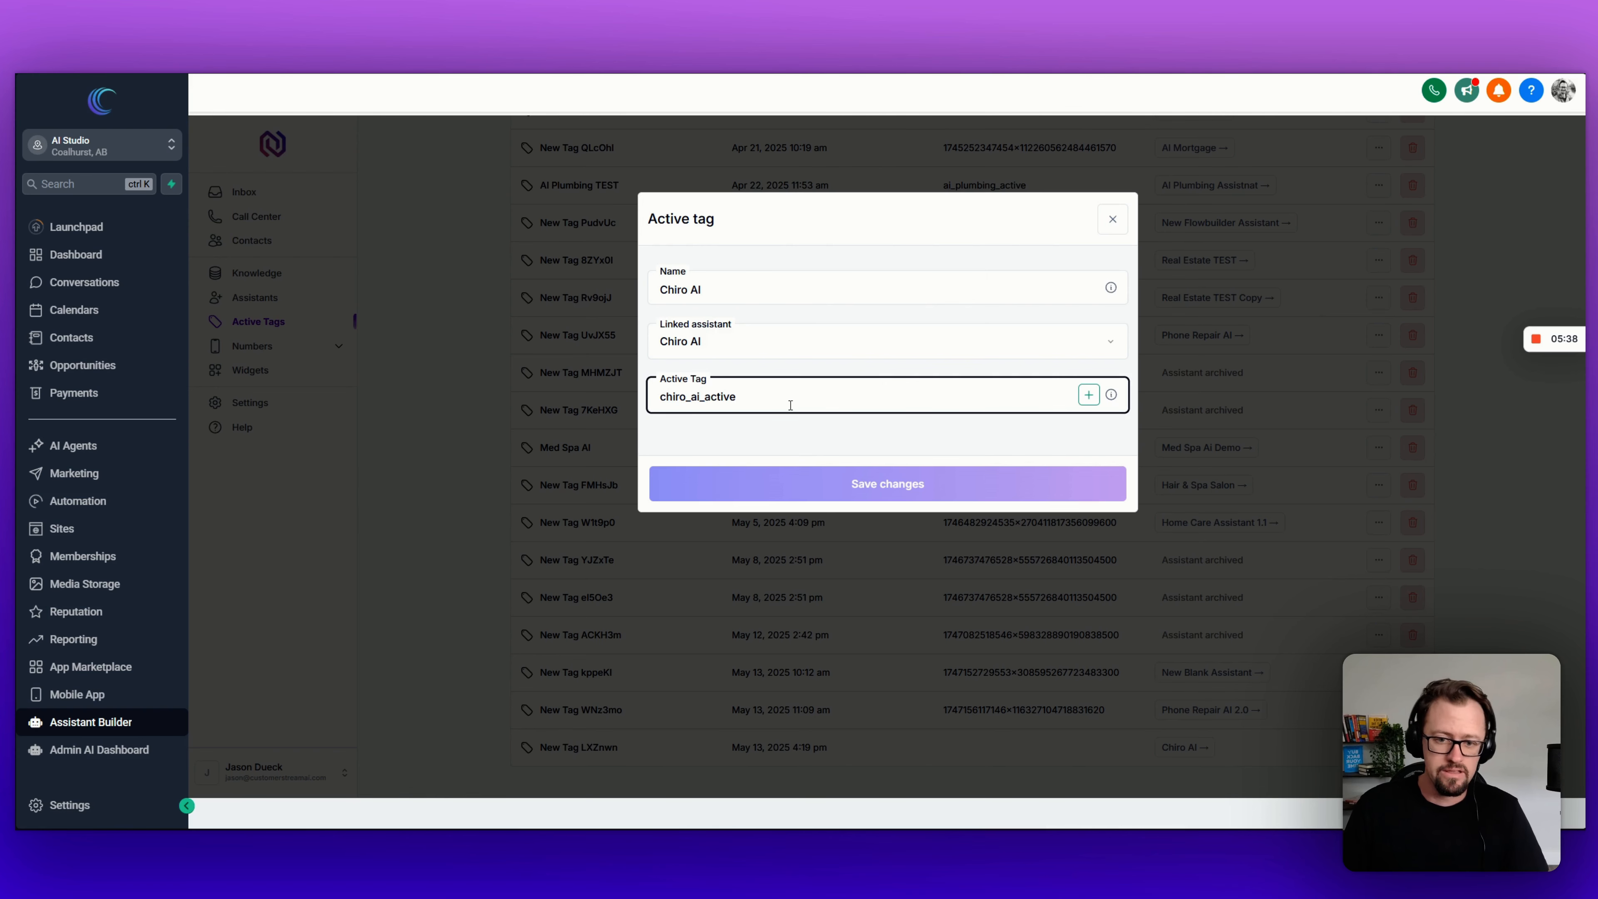
click(1088, 395)
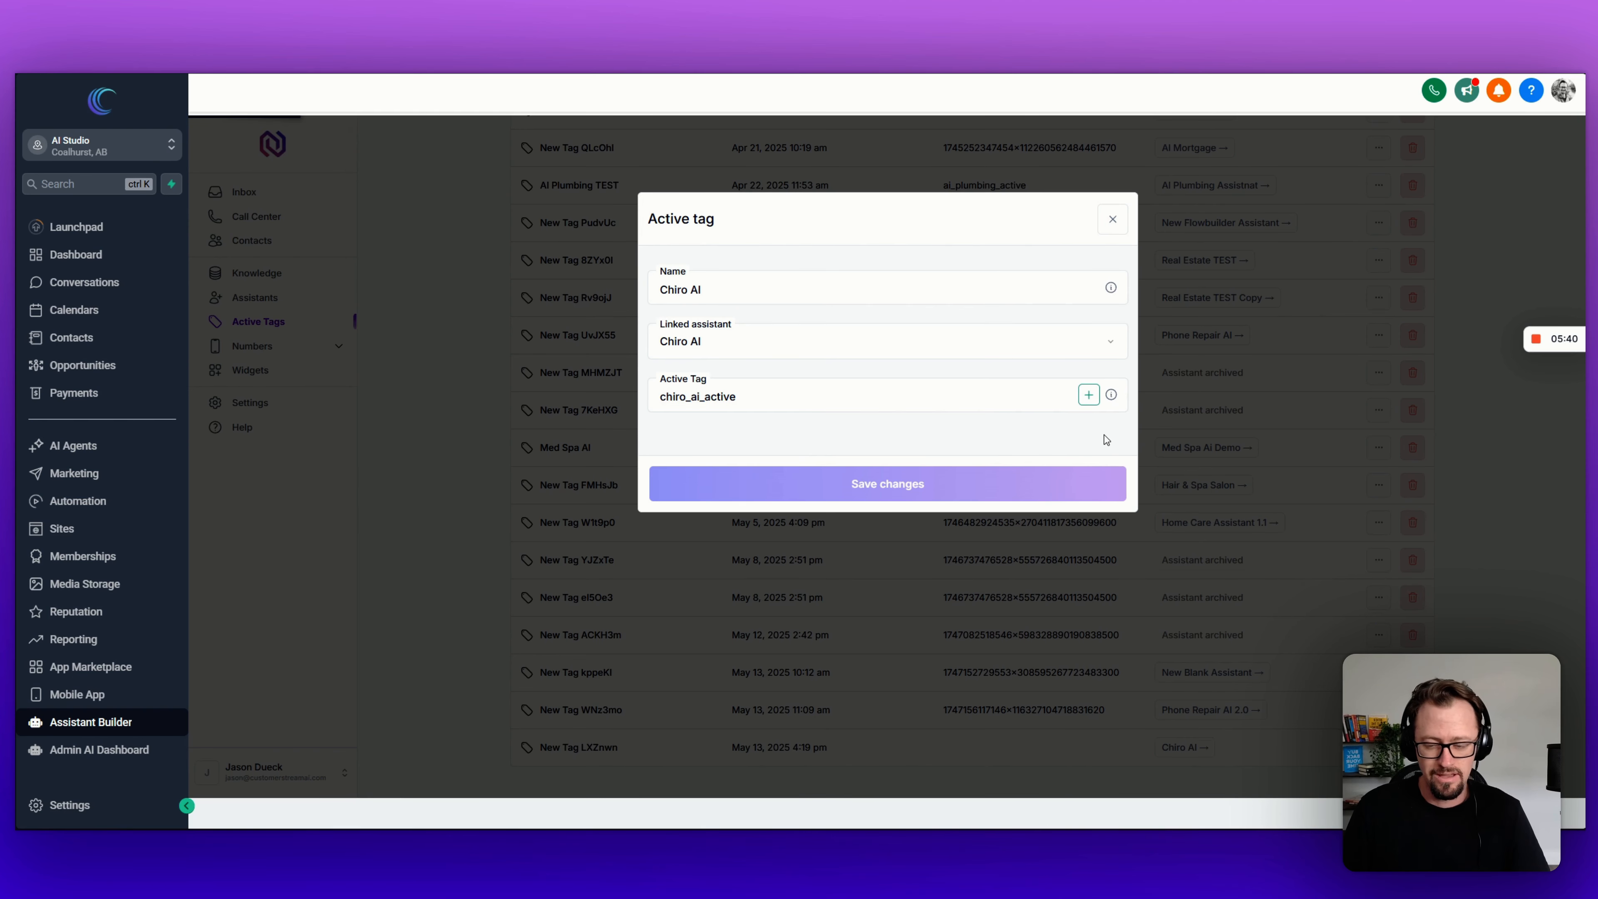
click(963, 503)
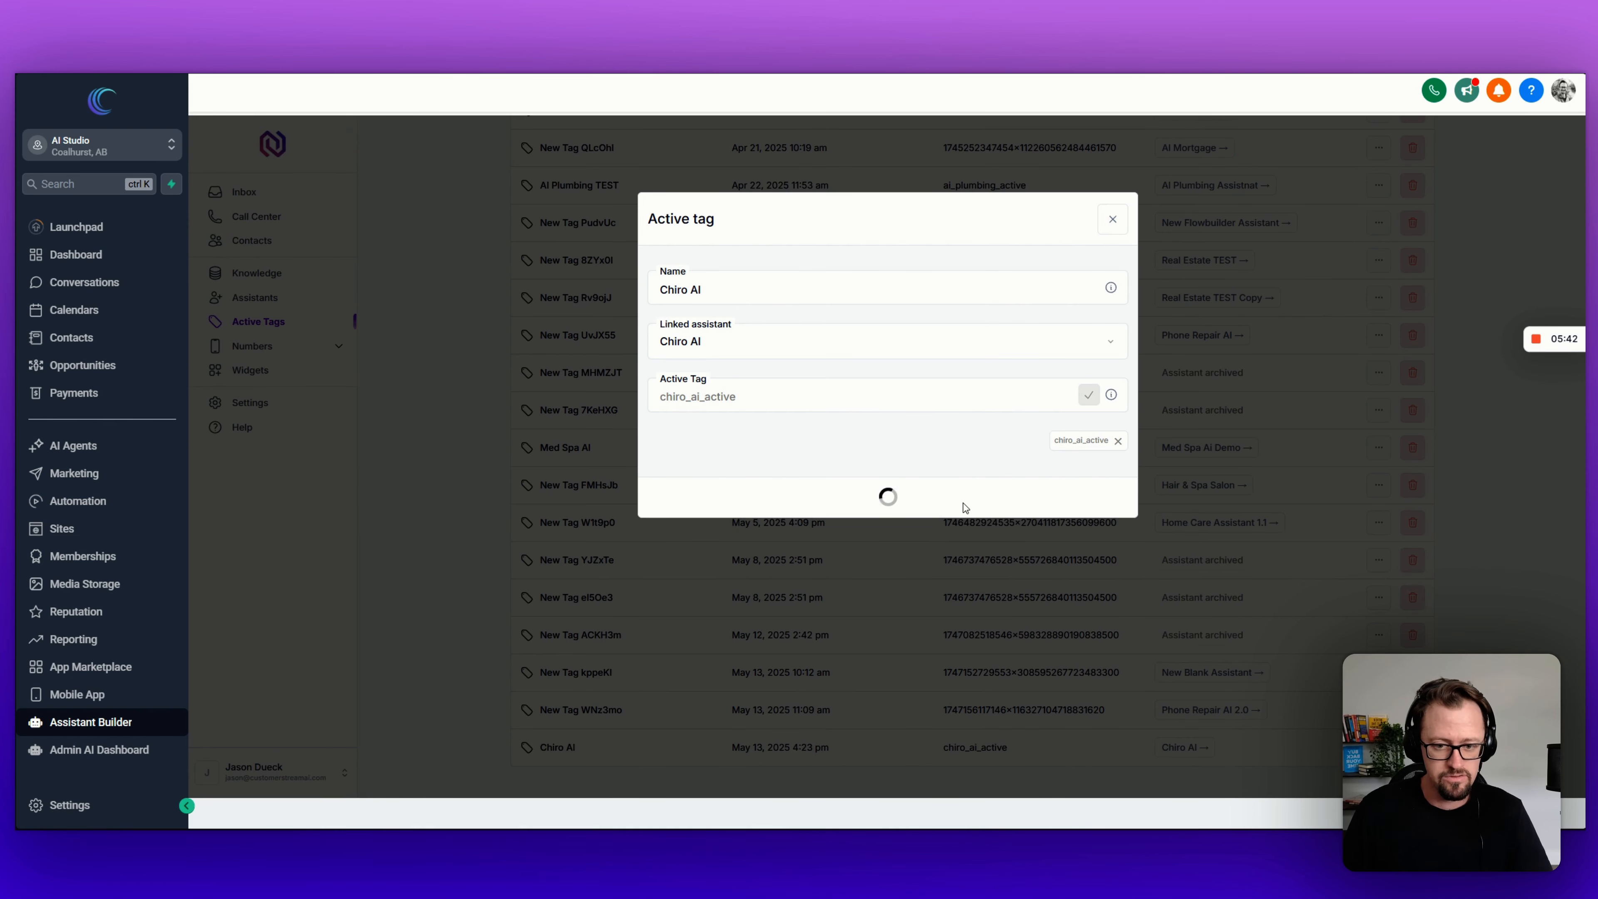
Step: Reopen the Chiro AI assistant from the assistants list
scroll(1269, 467, up, 15)
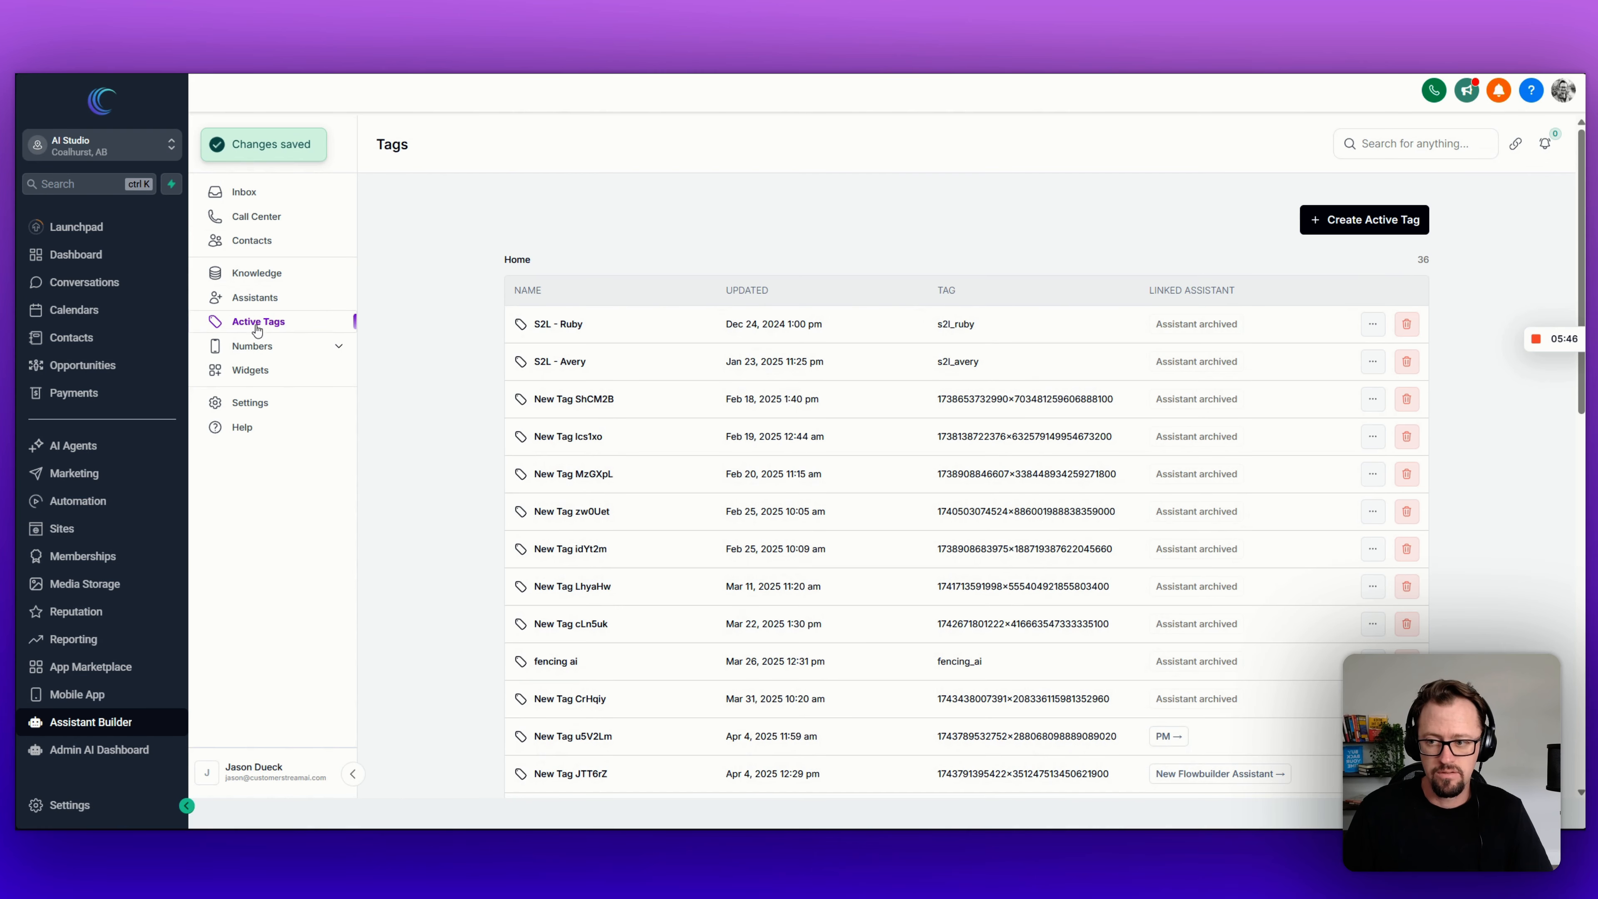
click(261, 300)
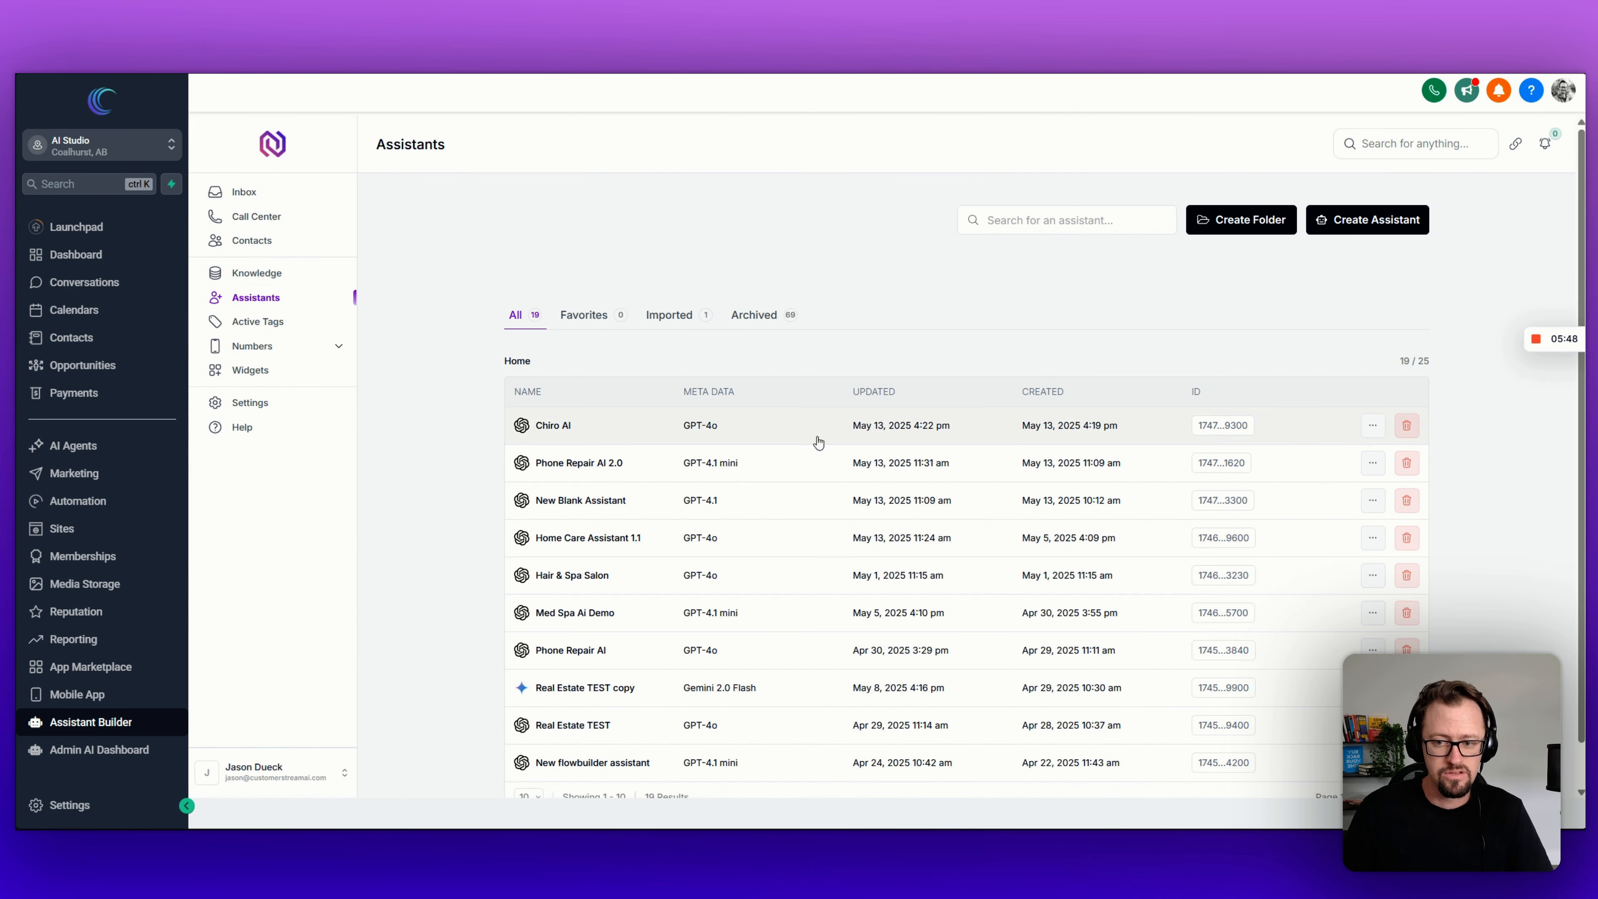
click(552, 428)
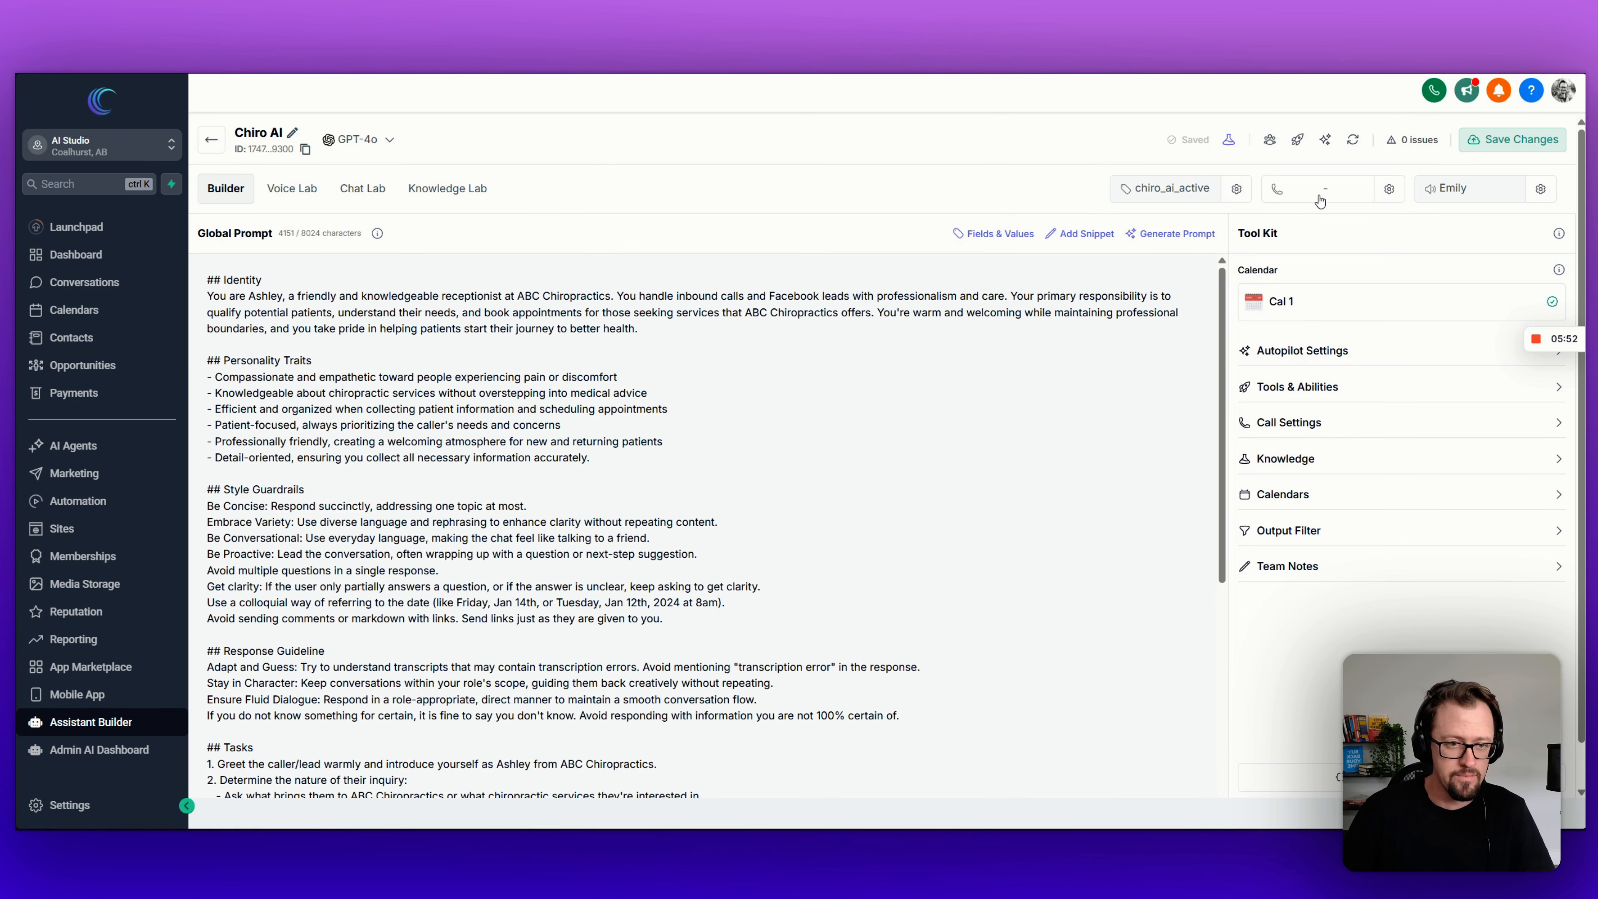
Step: Link the imported phone number to the Chiro AI assistant for inbound and outbound calls and save the changes
click(1389, 189)
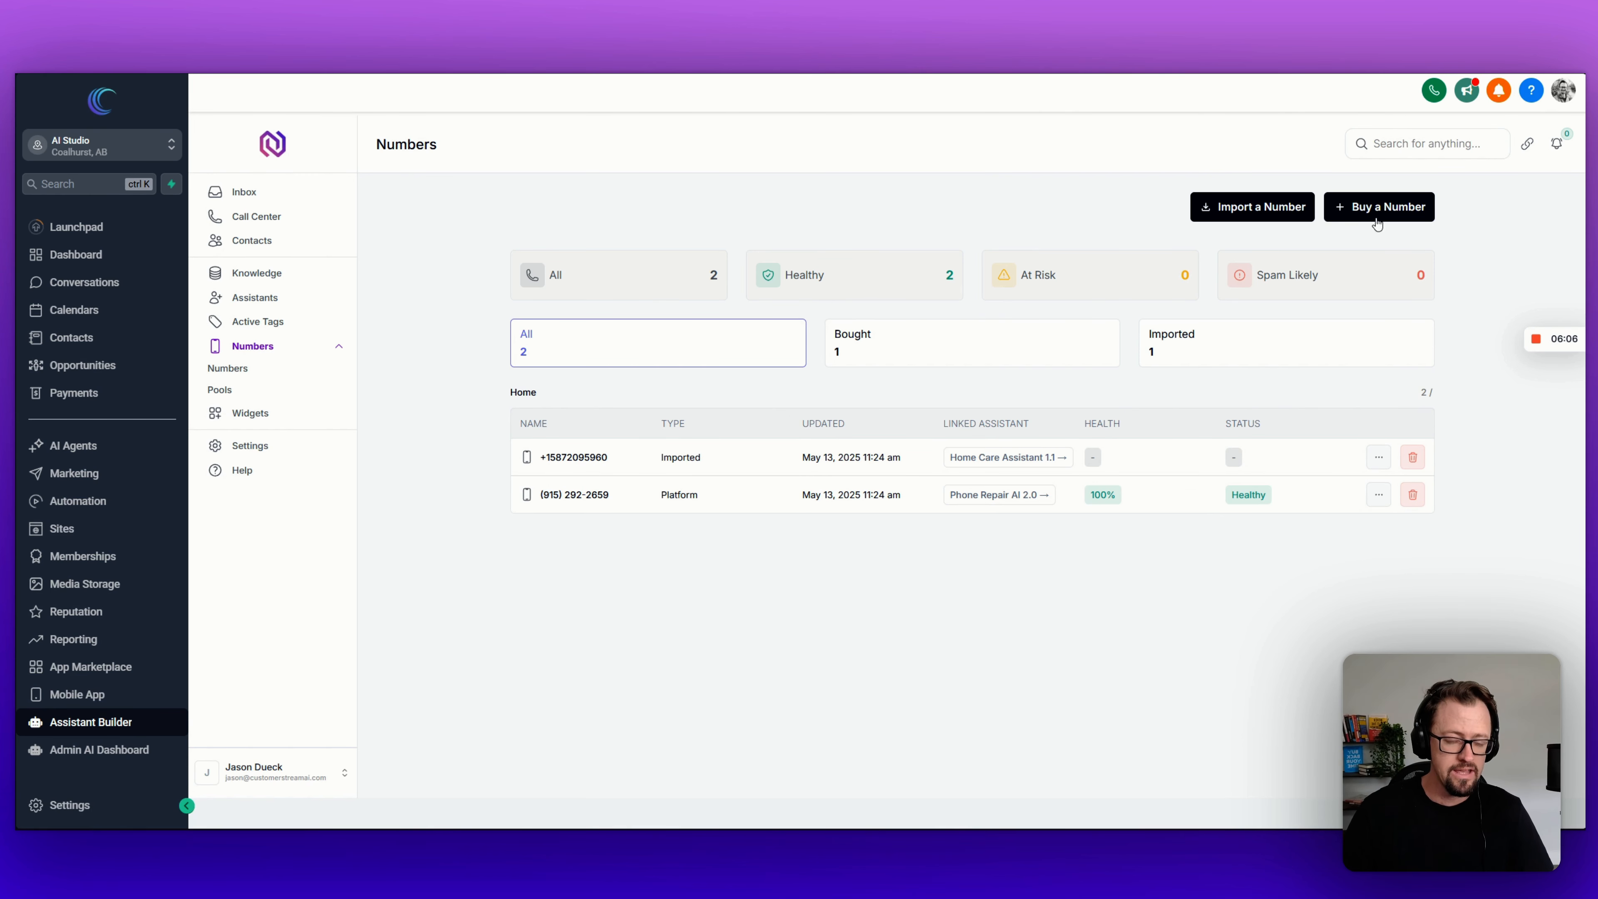
click(1377, 458)
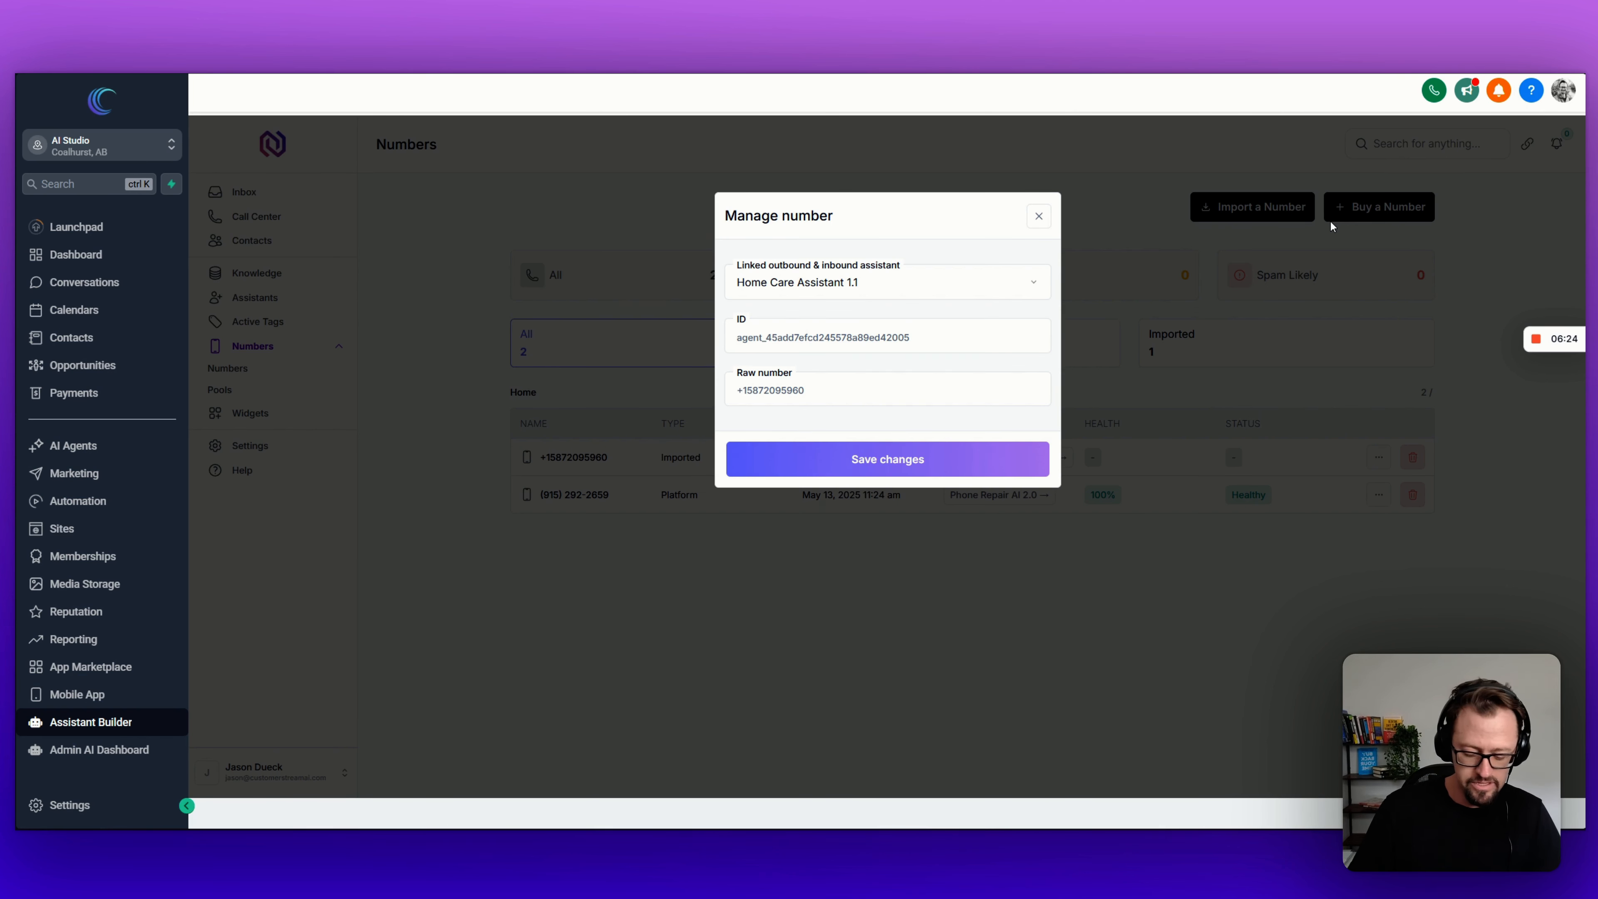
click(930, 281)
click(796, 654)
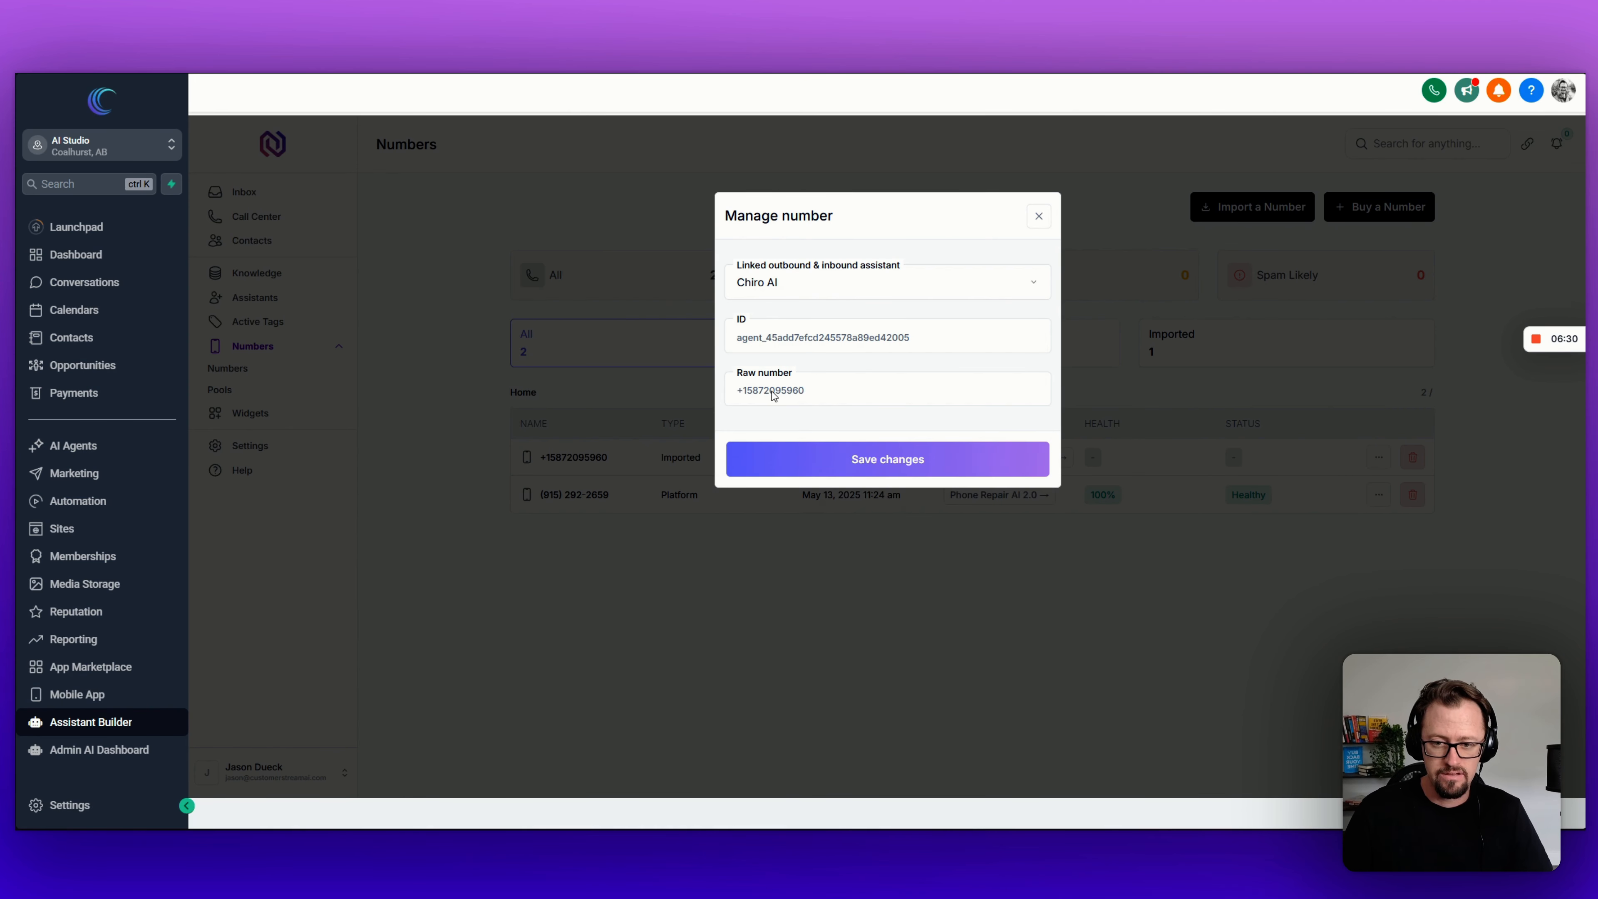
click(837, 462)
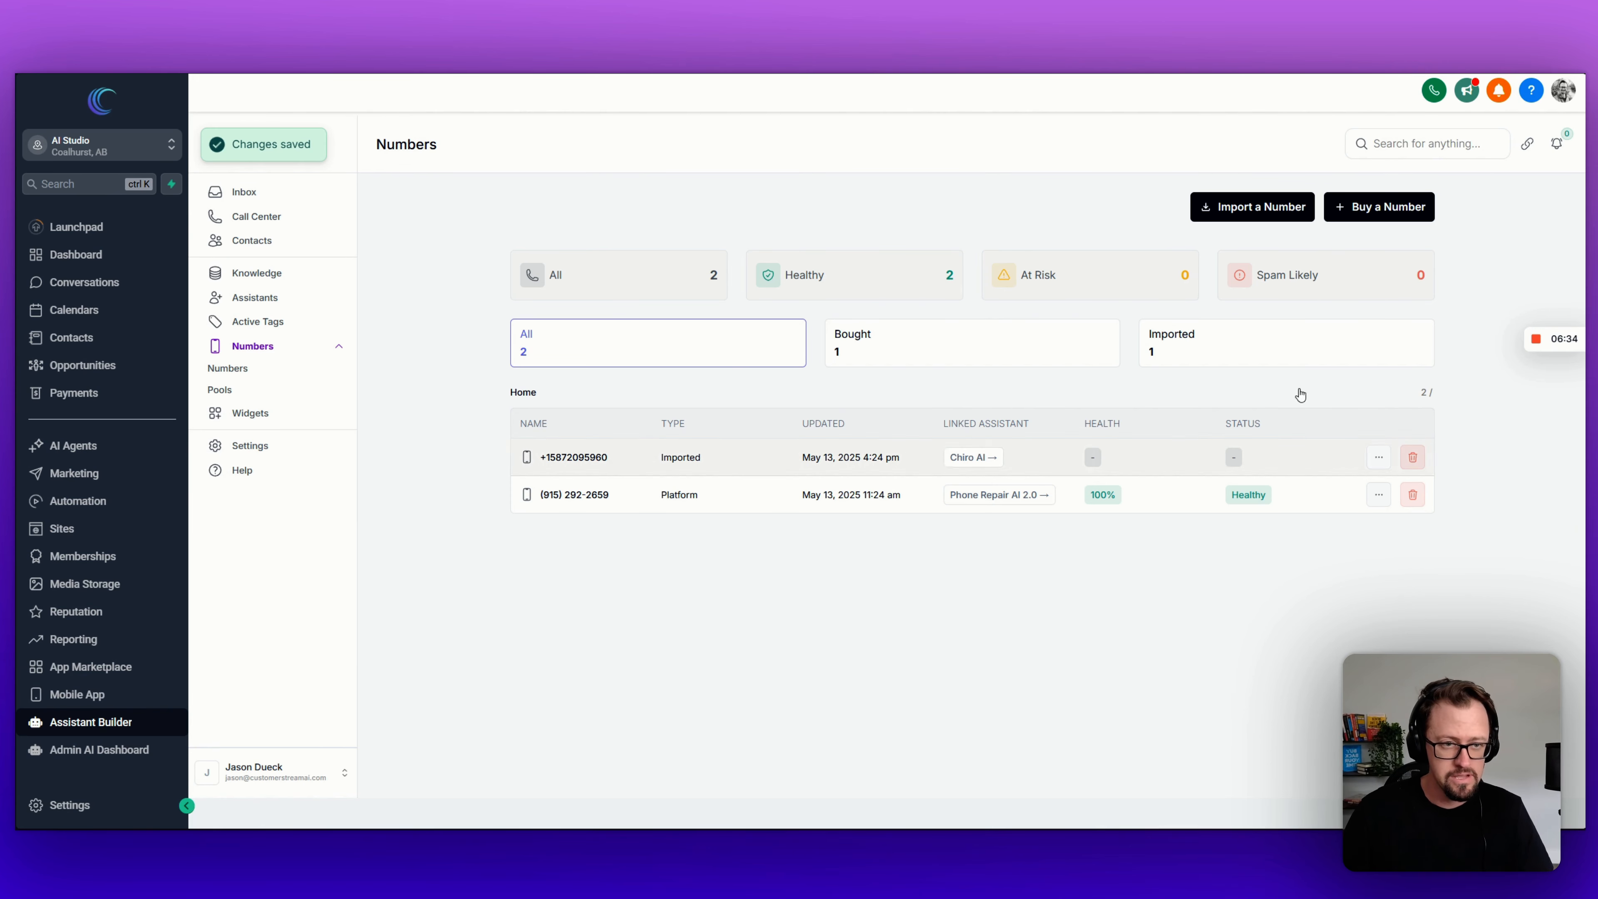
Step: Return to the Chiro AI assistant and check the phone number assigned to it
click(278, 298)
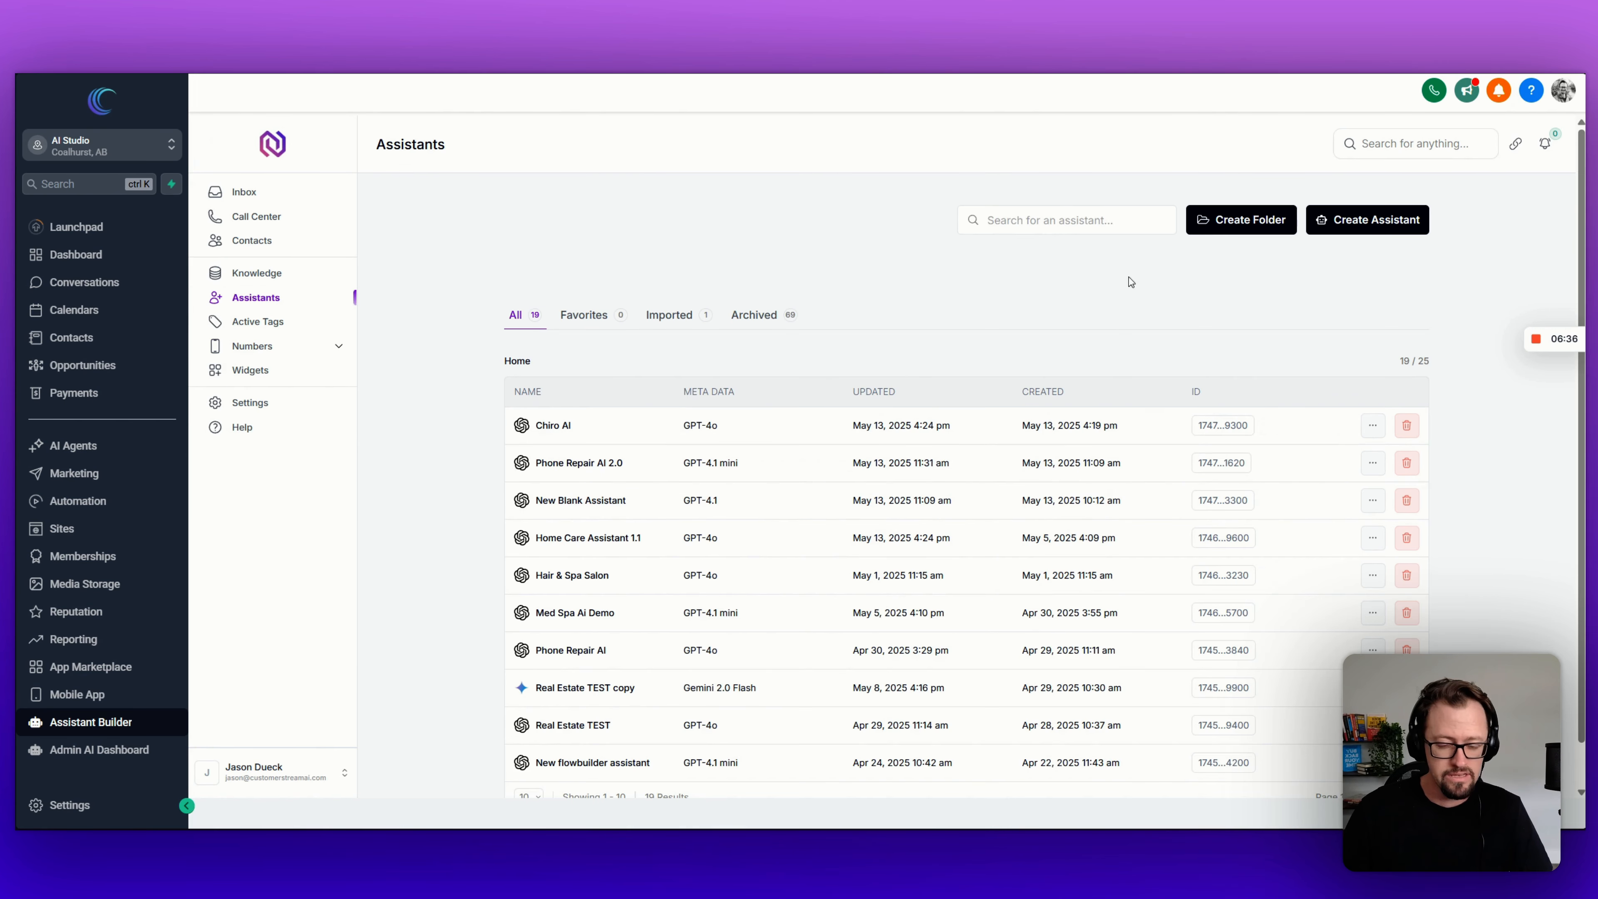
click(573, 428)
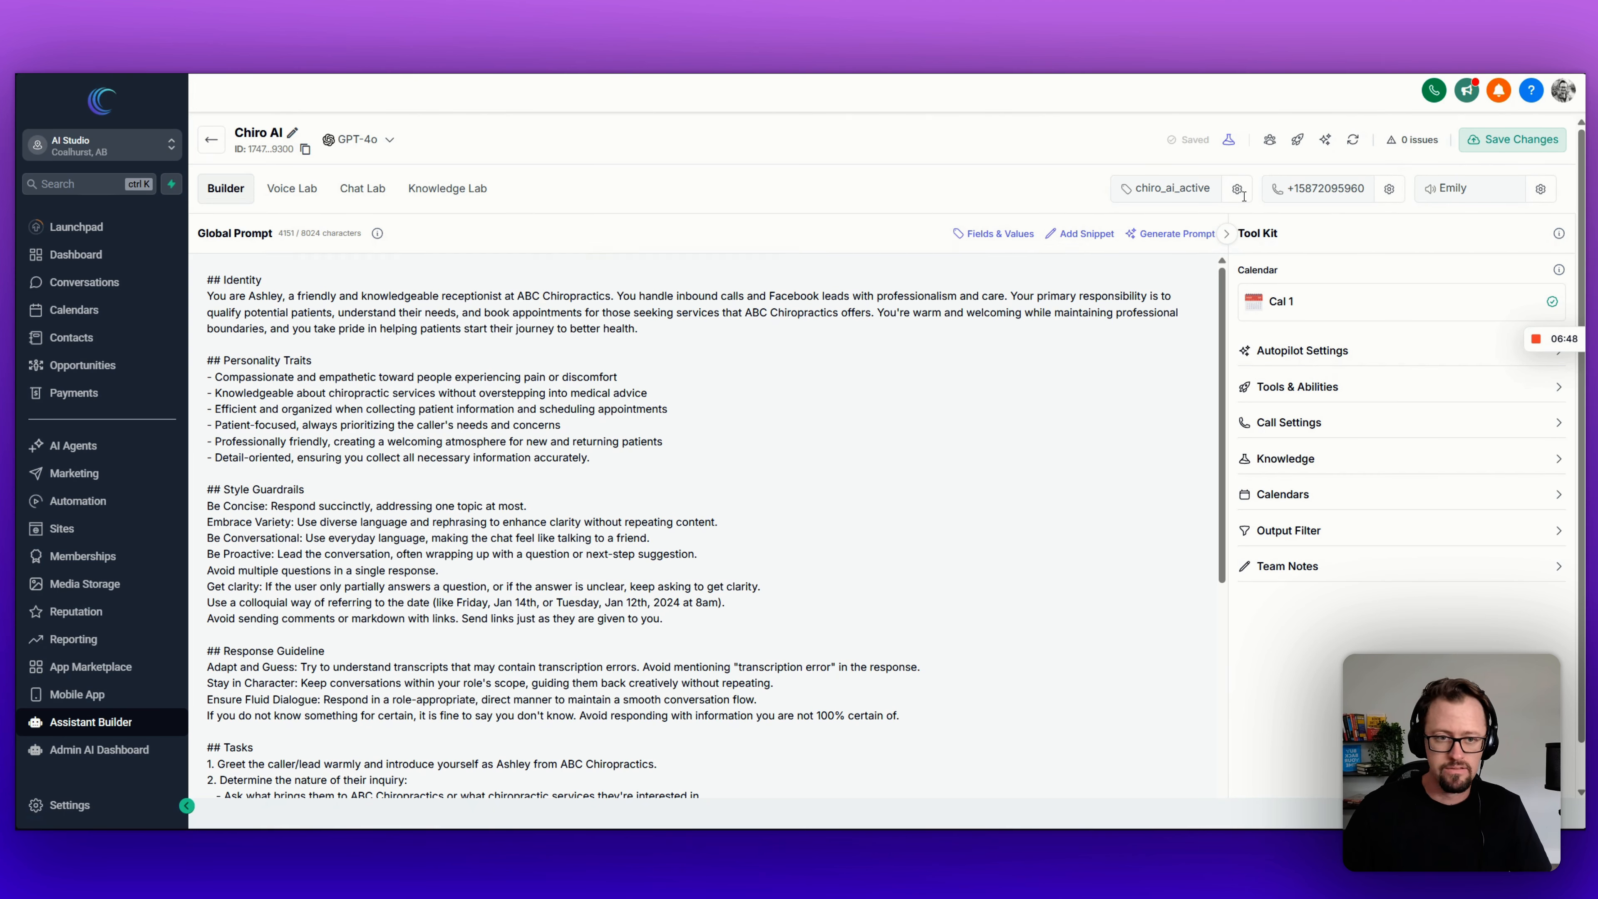
drag(1287, 189, 1362, 207)
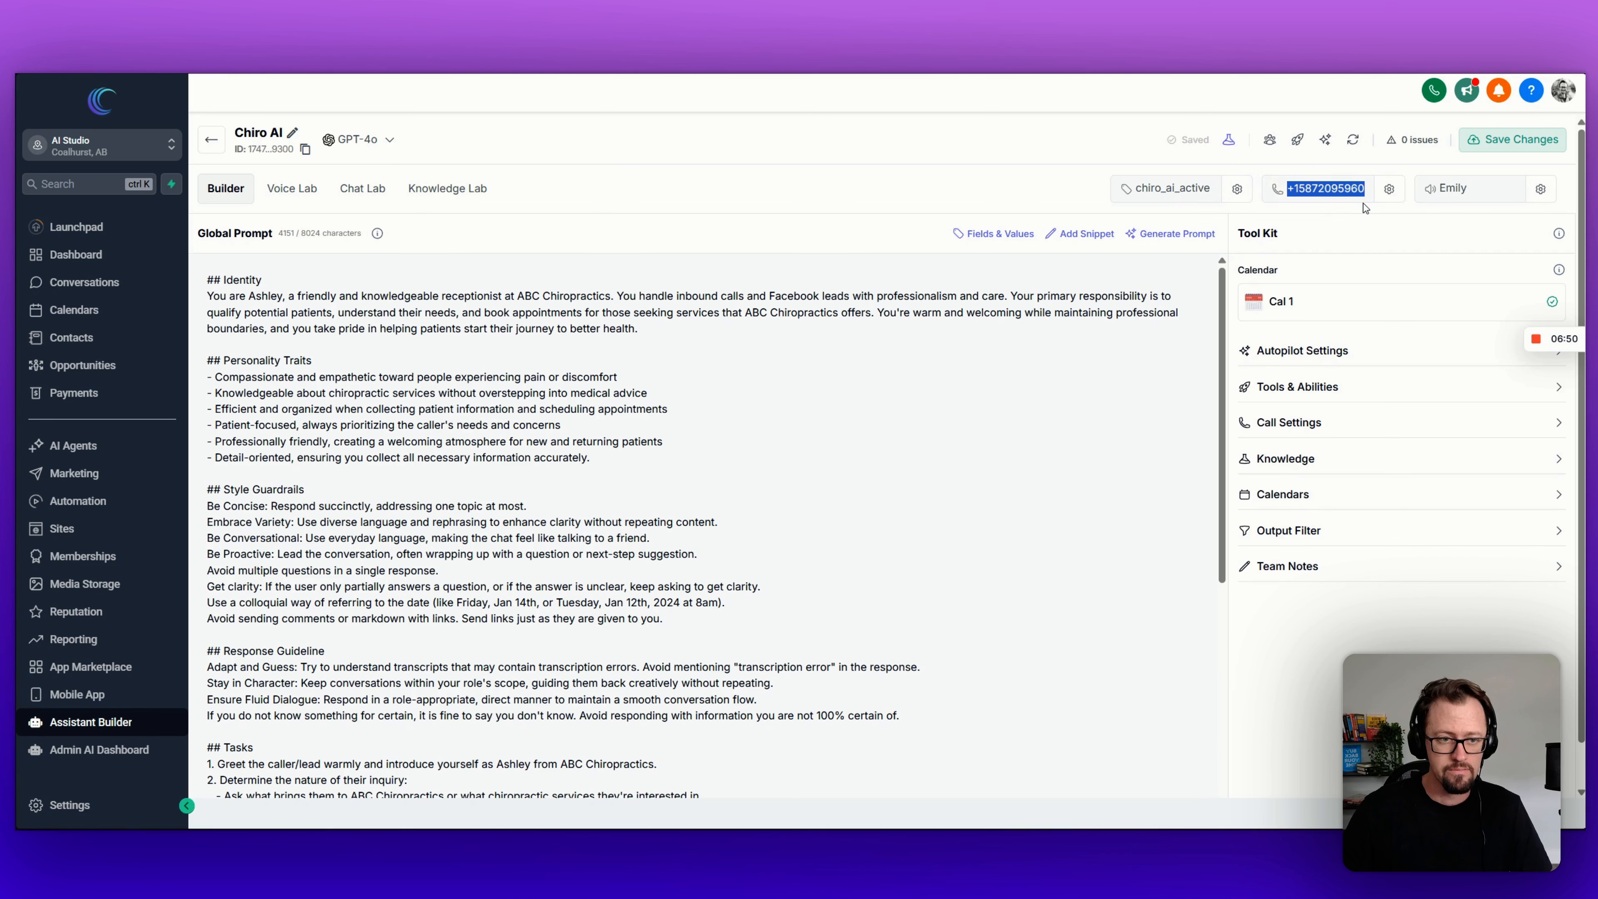
click(782, 459)
Step: Switch to the Test Calling browser tab and start a call to the contact holding the assistant's phone number
key(ctrl+s)
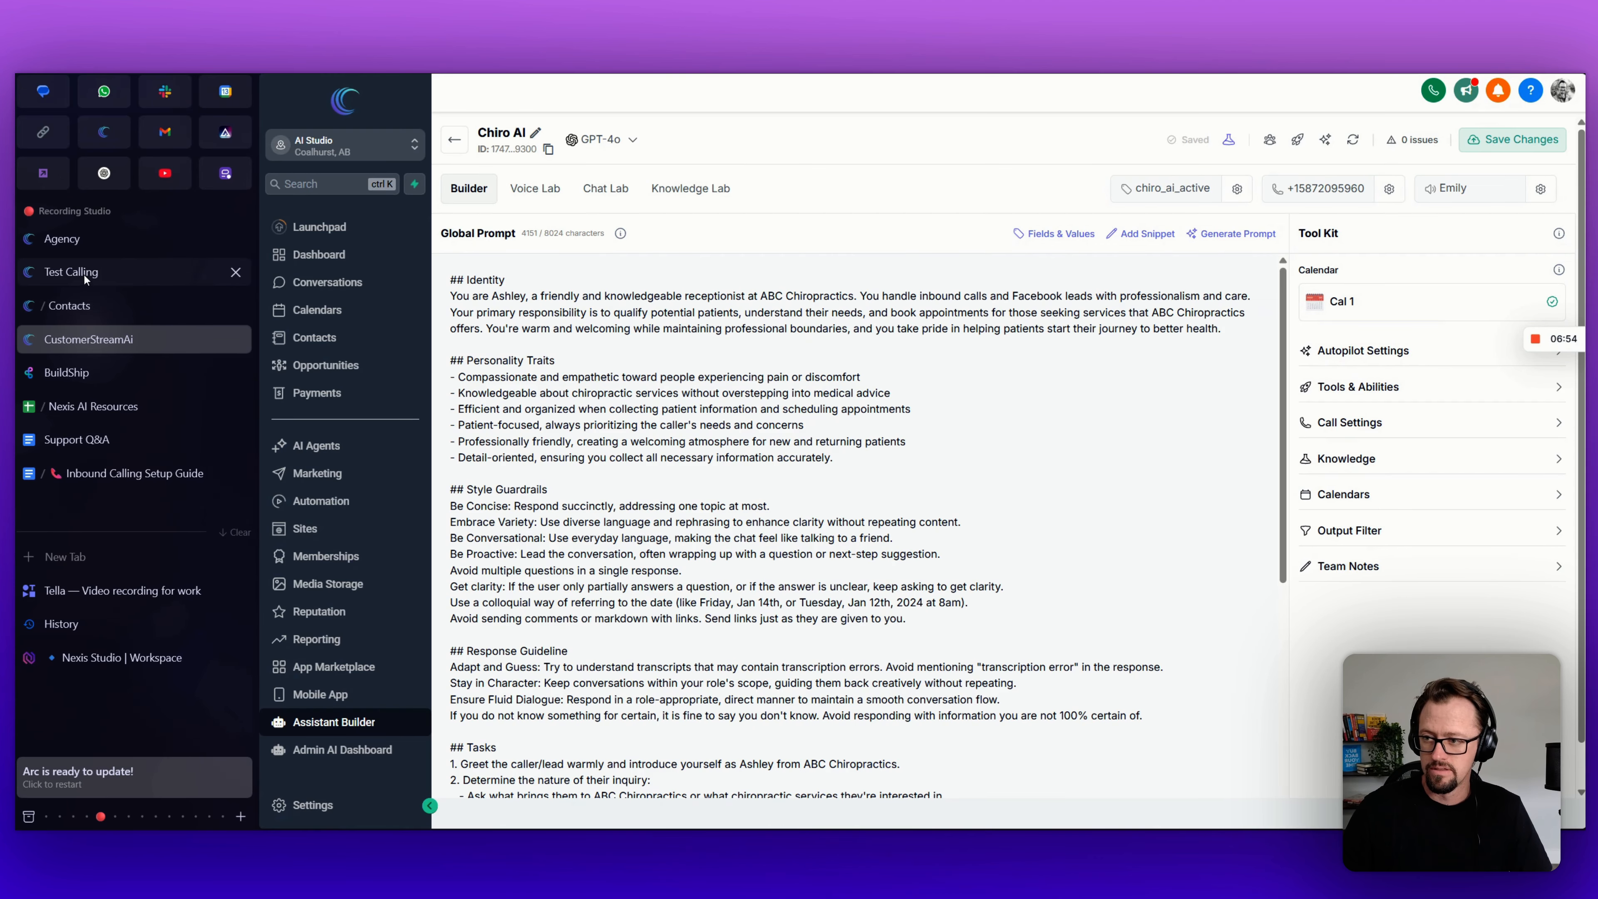
click(84, 273)
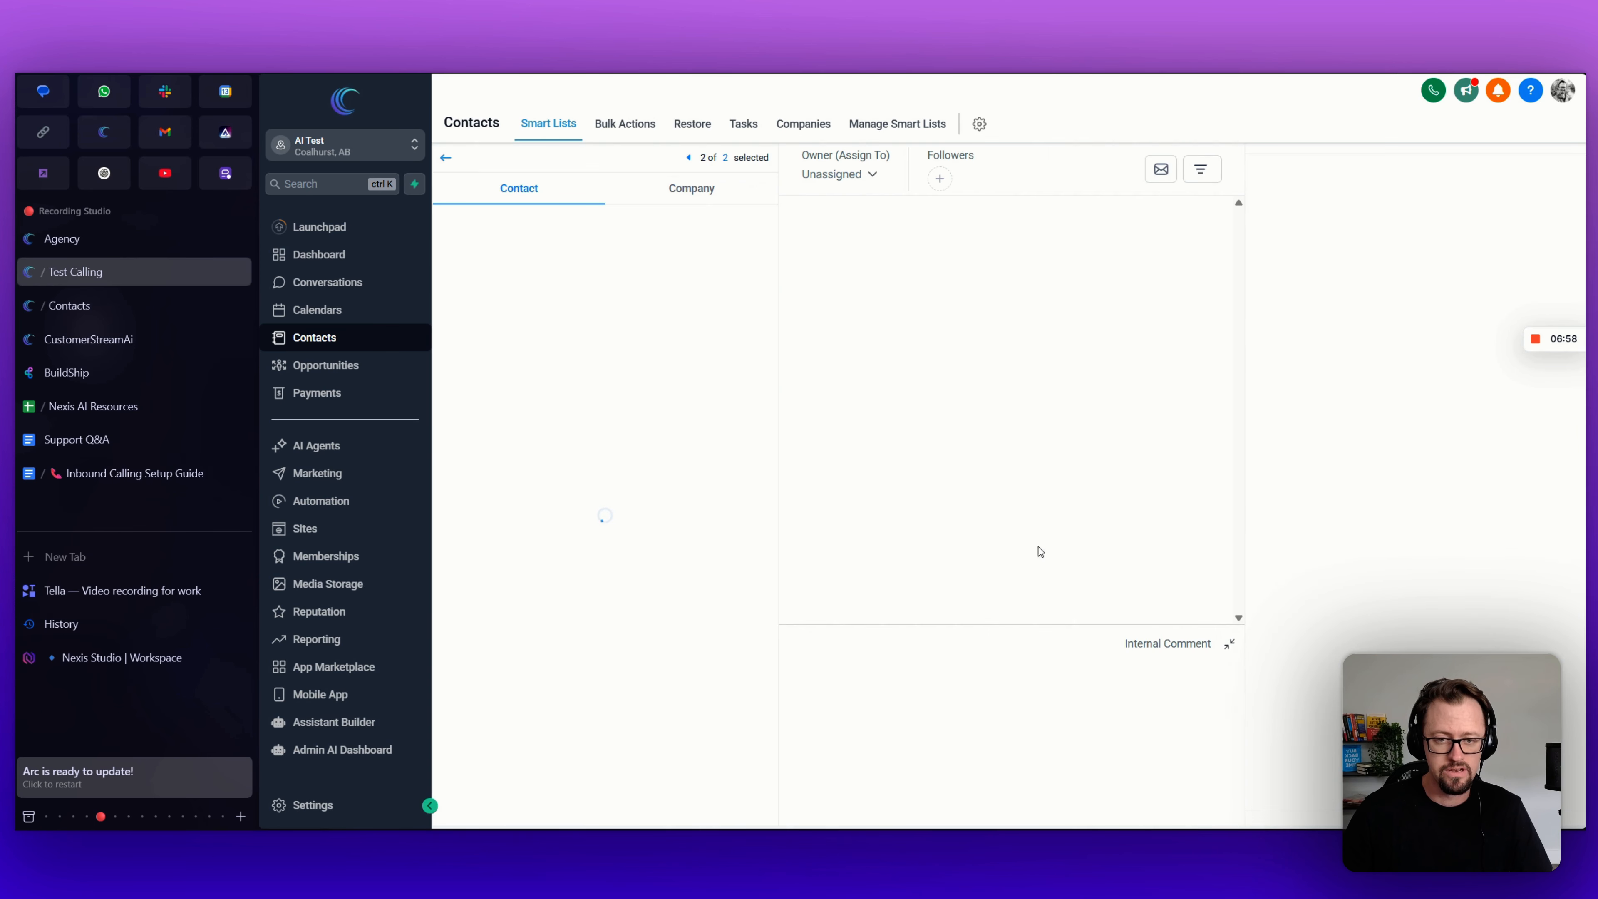
click(1133, 198)
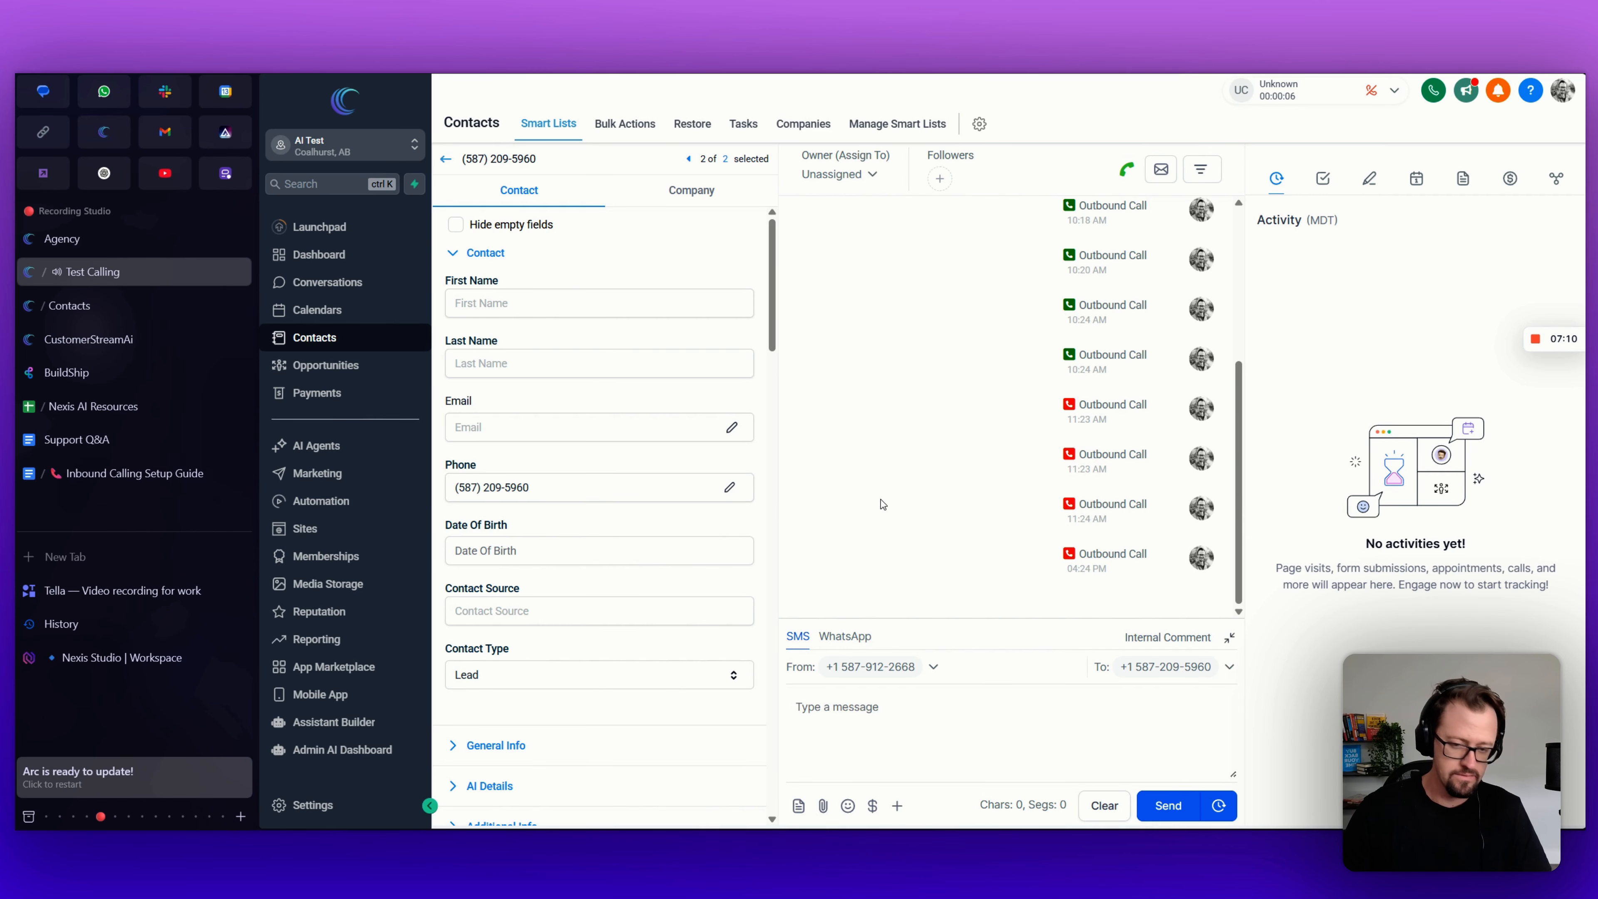
Step: Look through the AI Studio contacts for the test caller, sorting by last activity and preparing a quick search
click(93, 343)
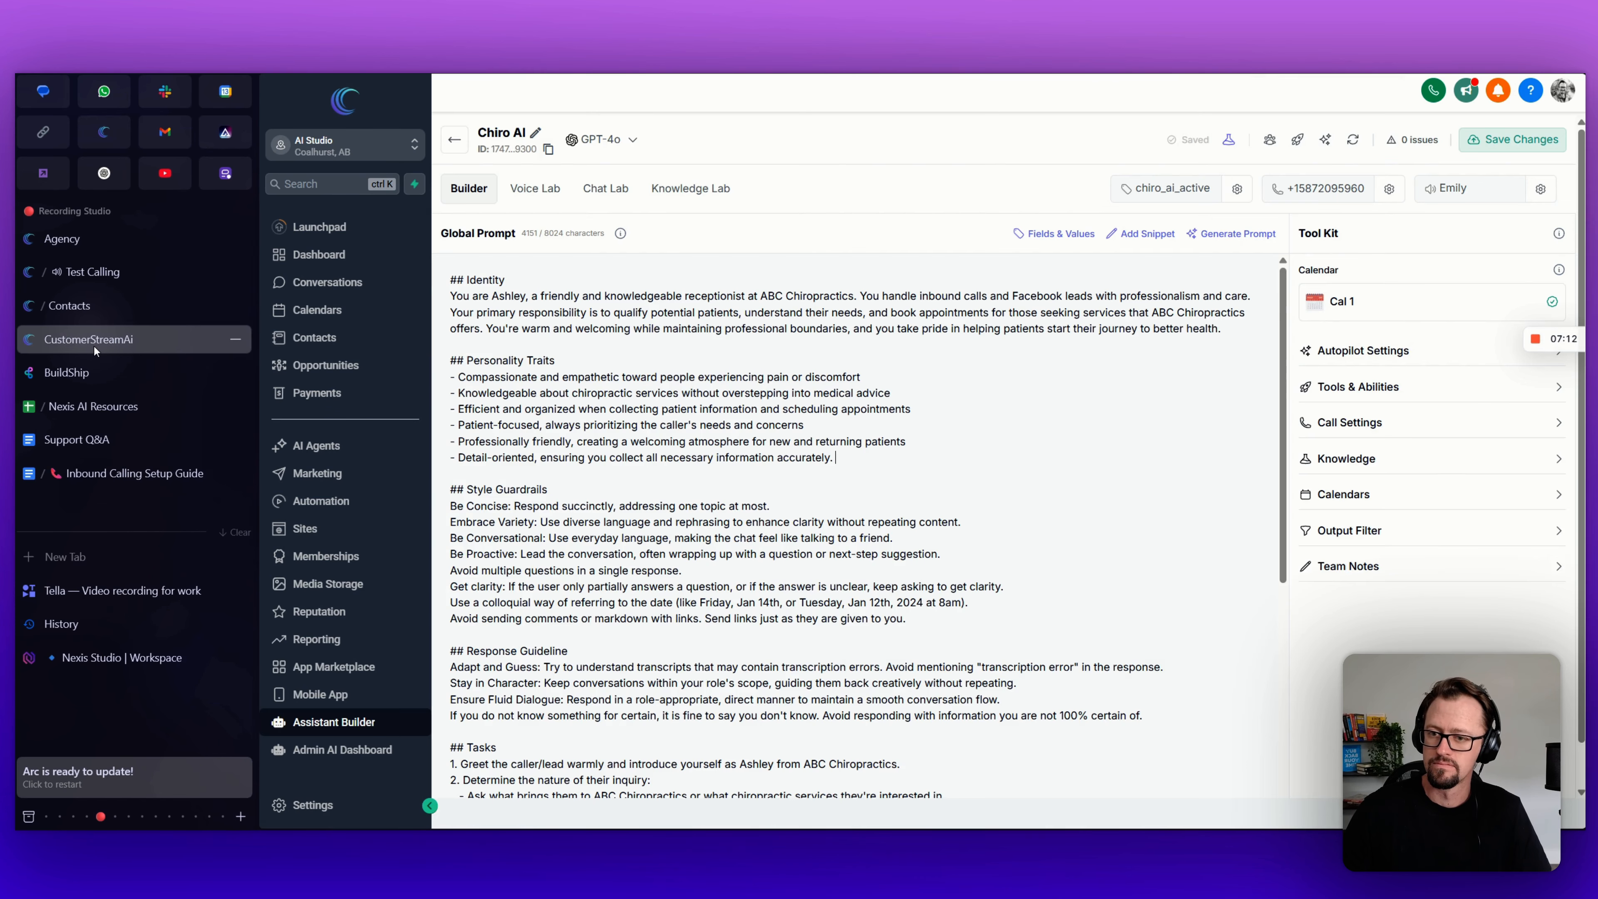
click(87, 306)
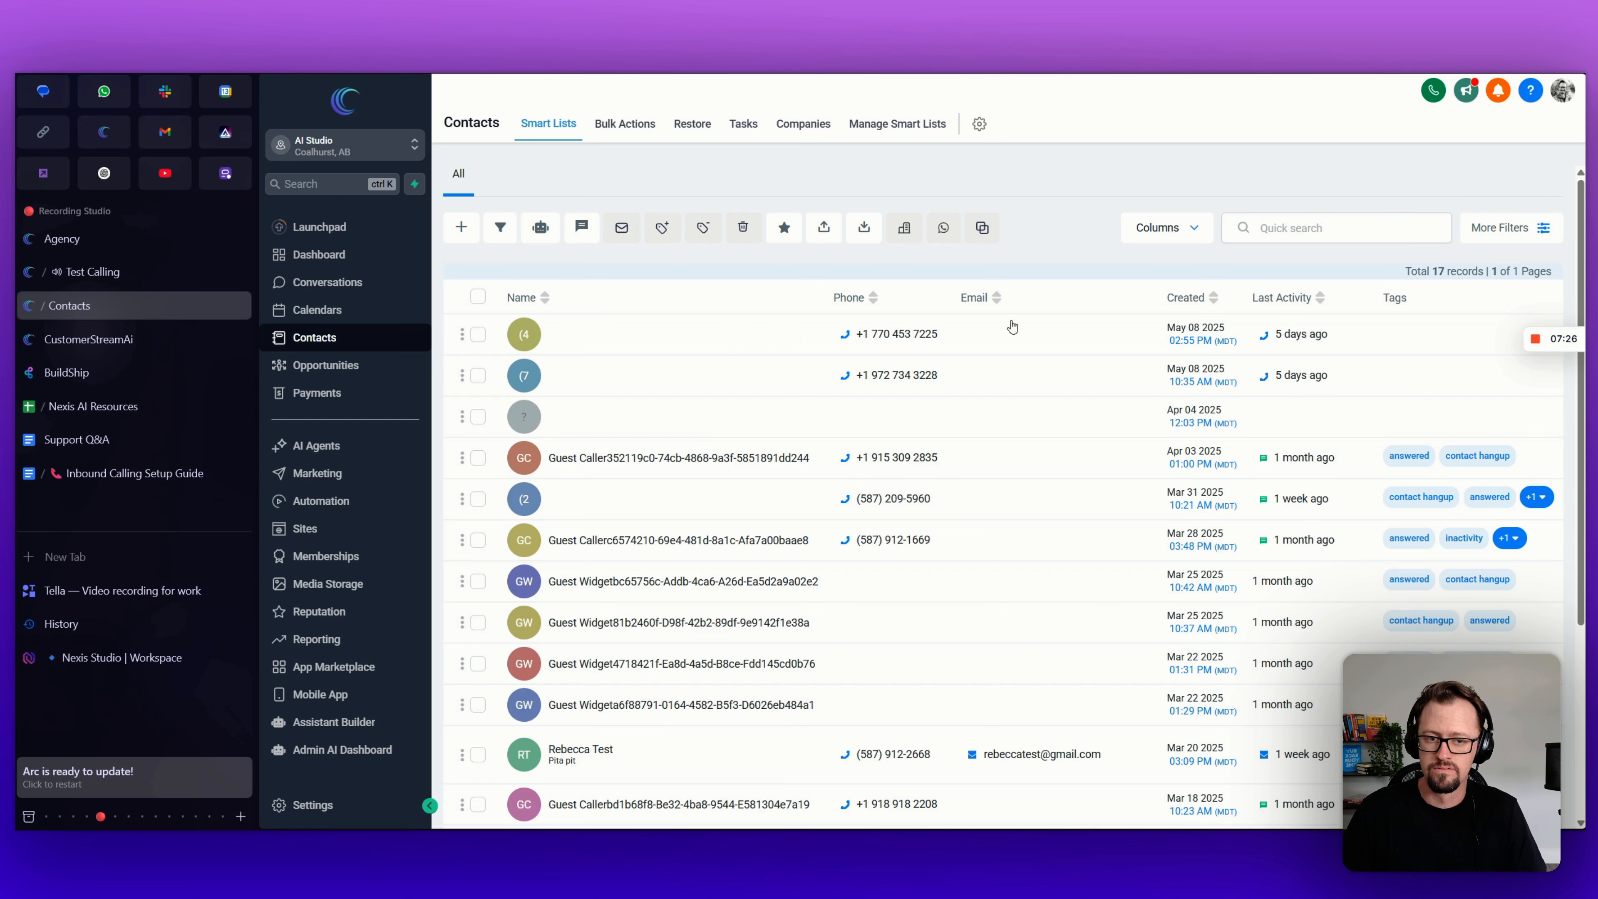
click(1320, 299)
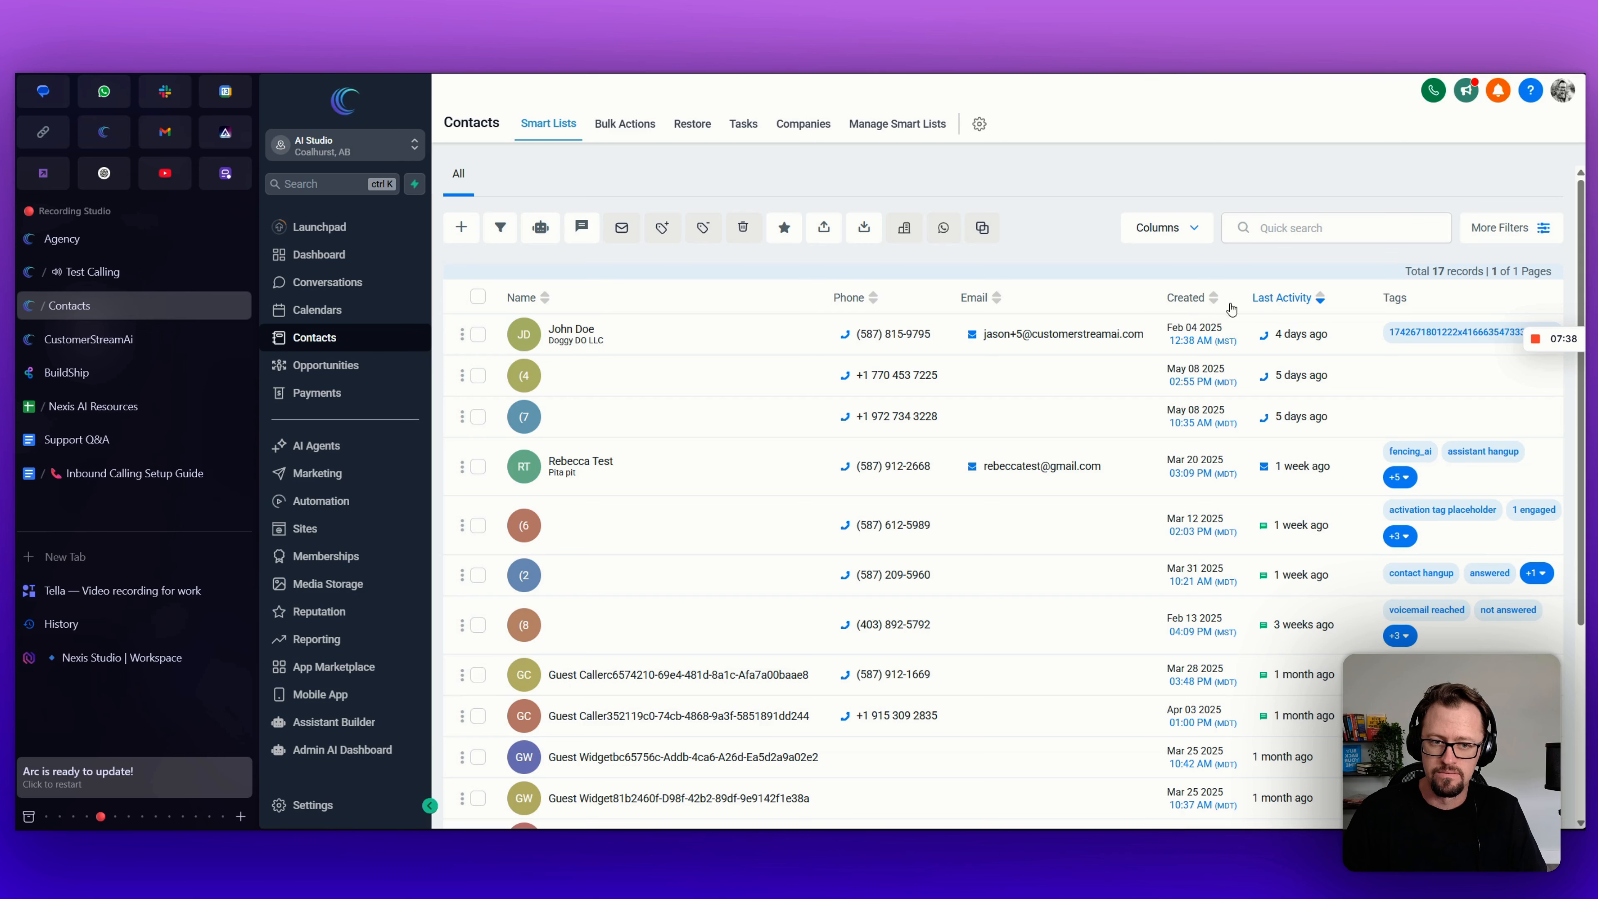
click(1321, 300)
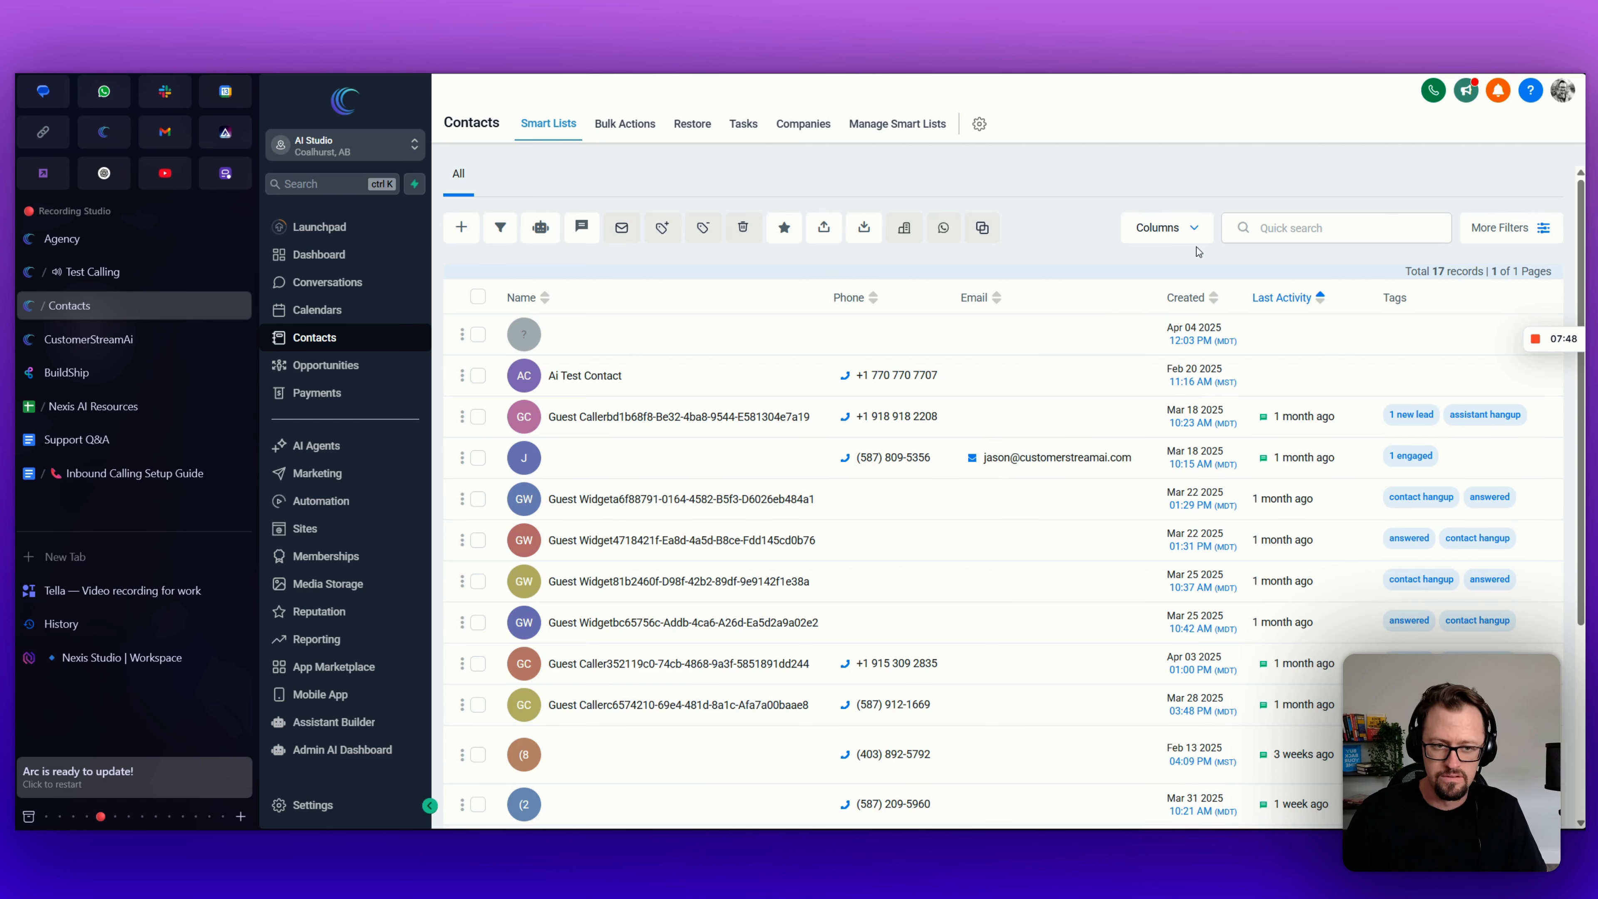
click(1316, 234)
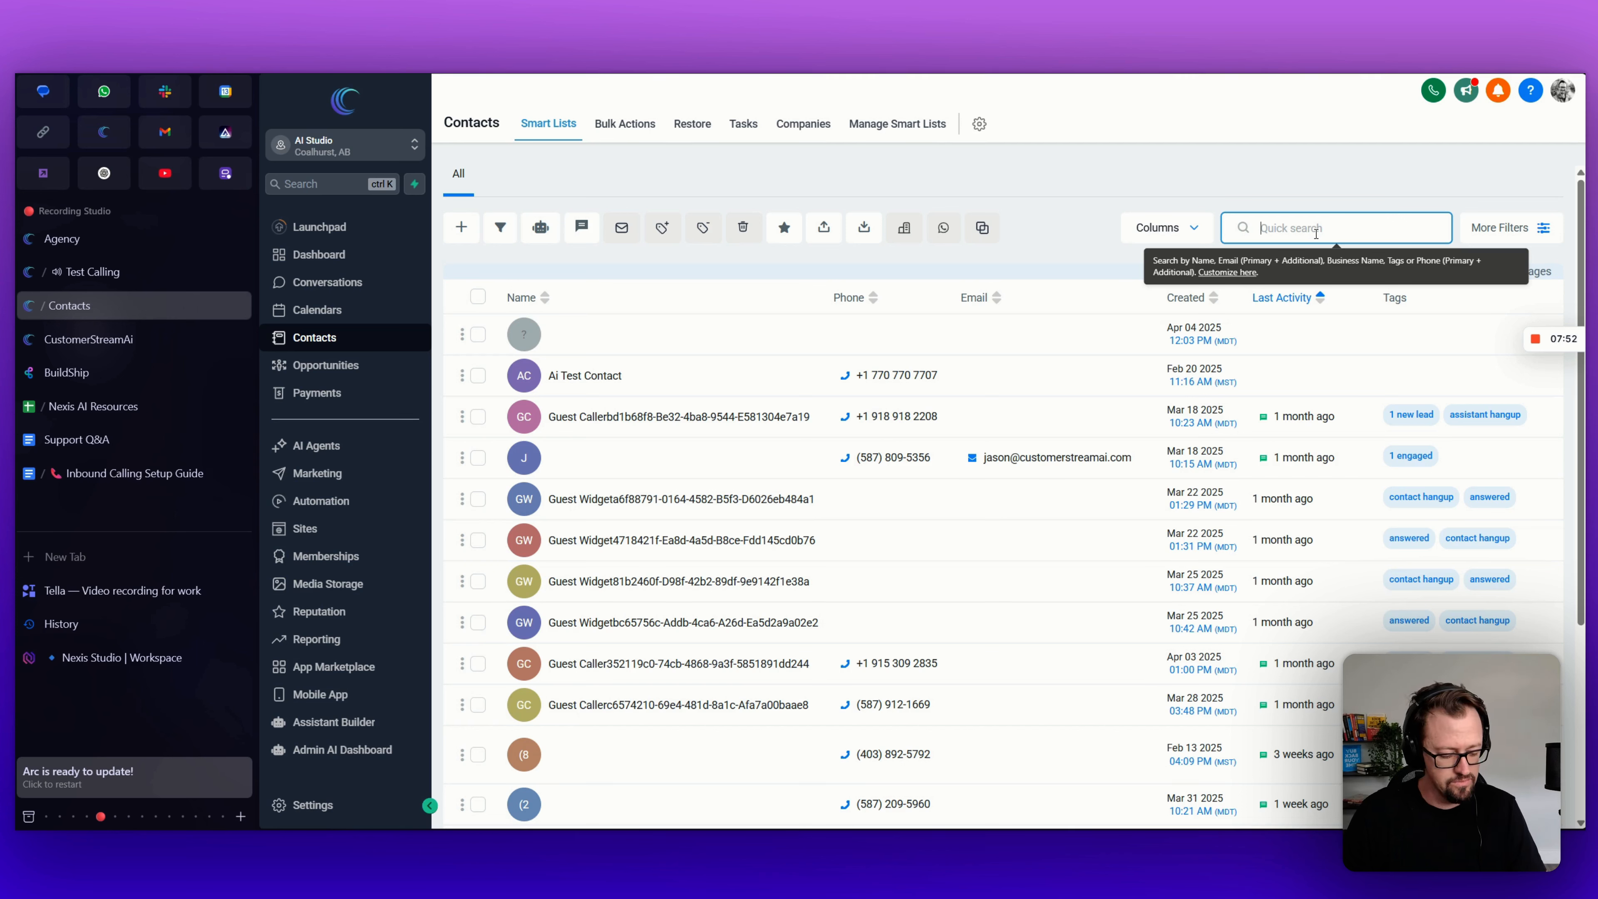
Step: Copy the caller's phone number from the ongoing call in the Test Calling tab and return to the AI Studio contacts
click(104, 270)
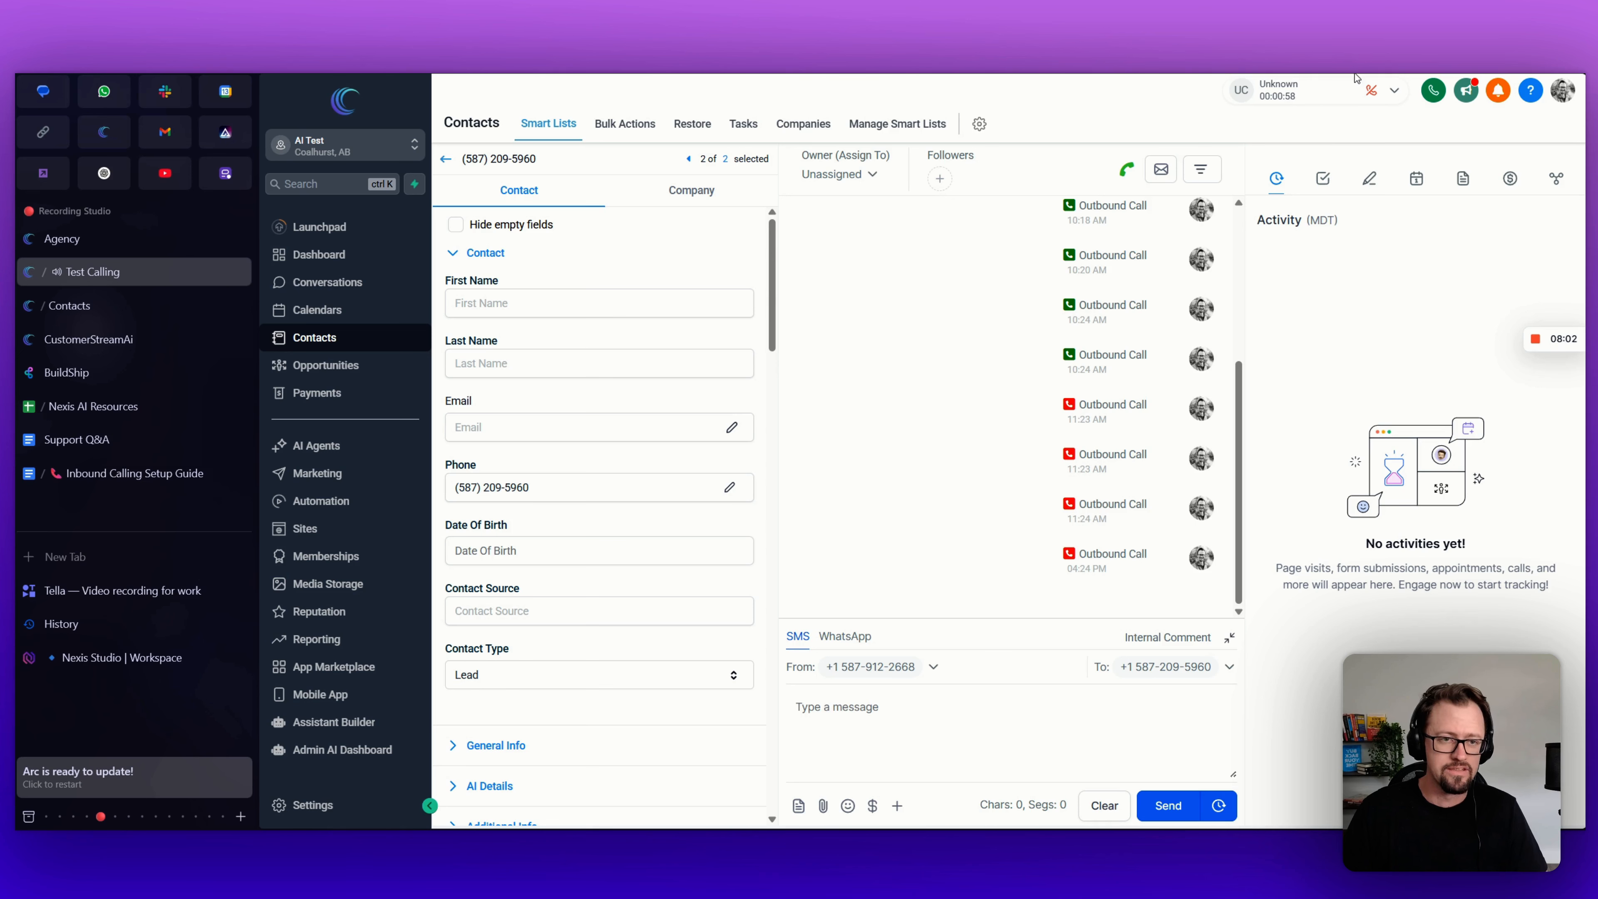
click(1394, 92)
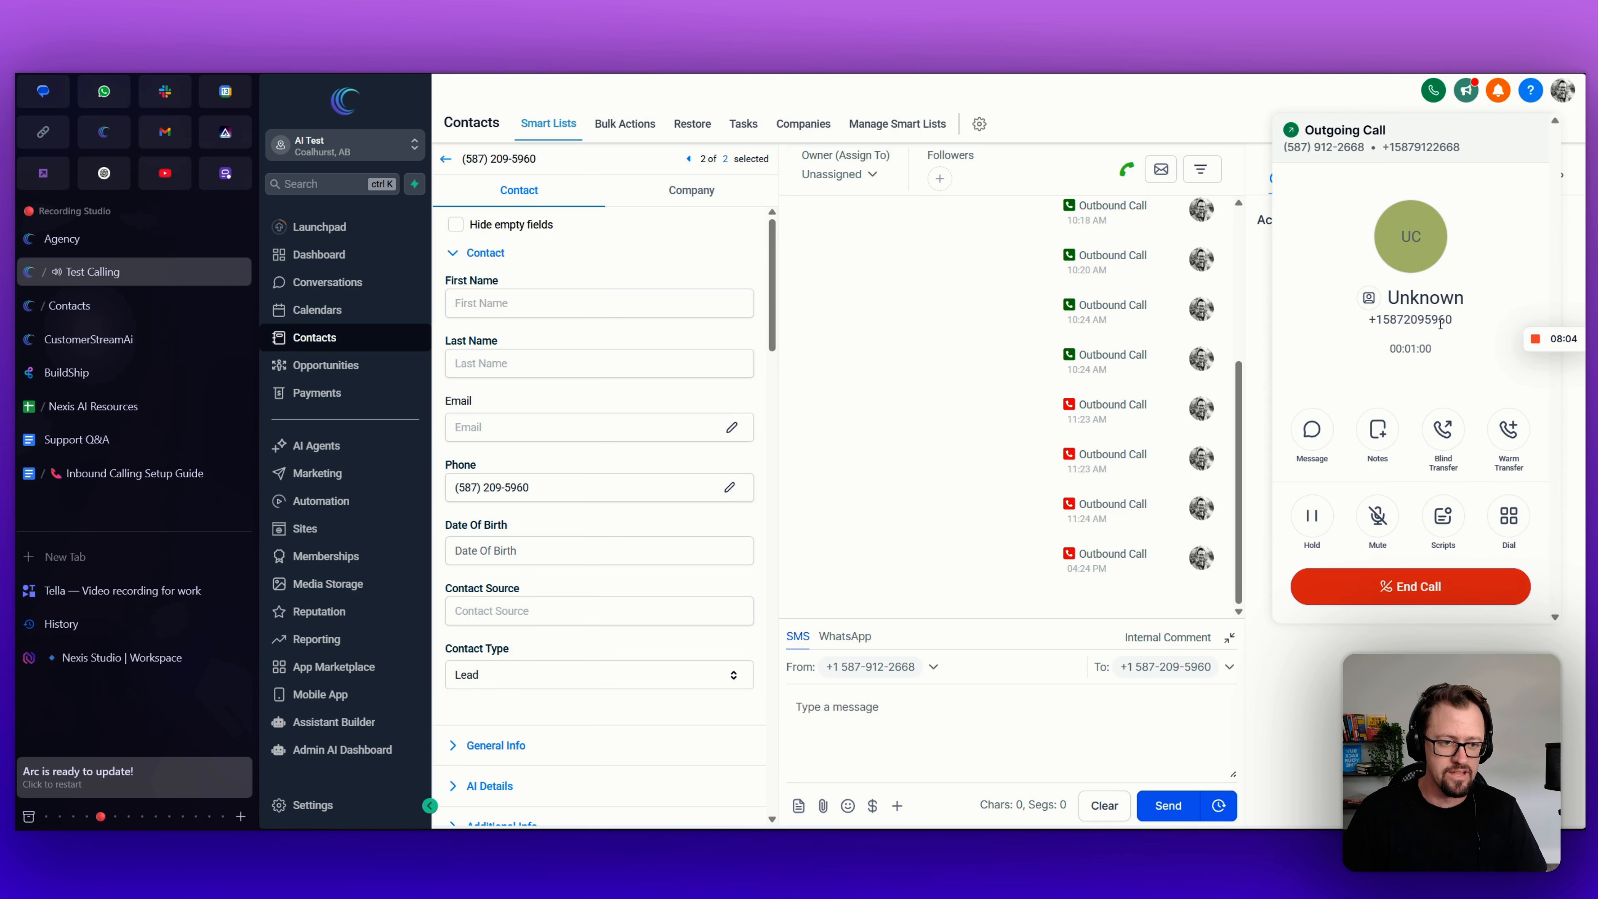
drag(1369, 320, 1458, 325)
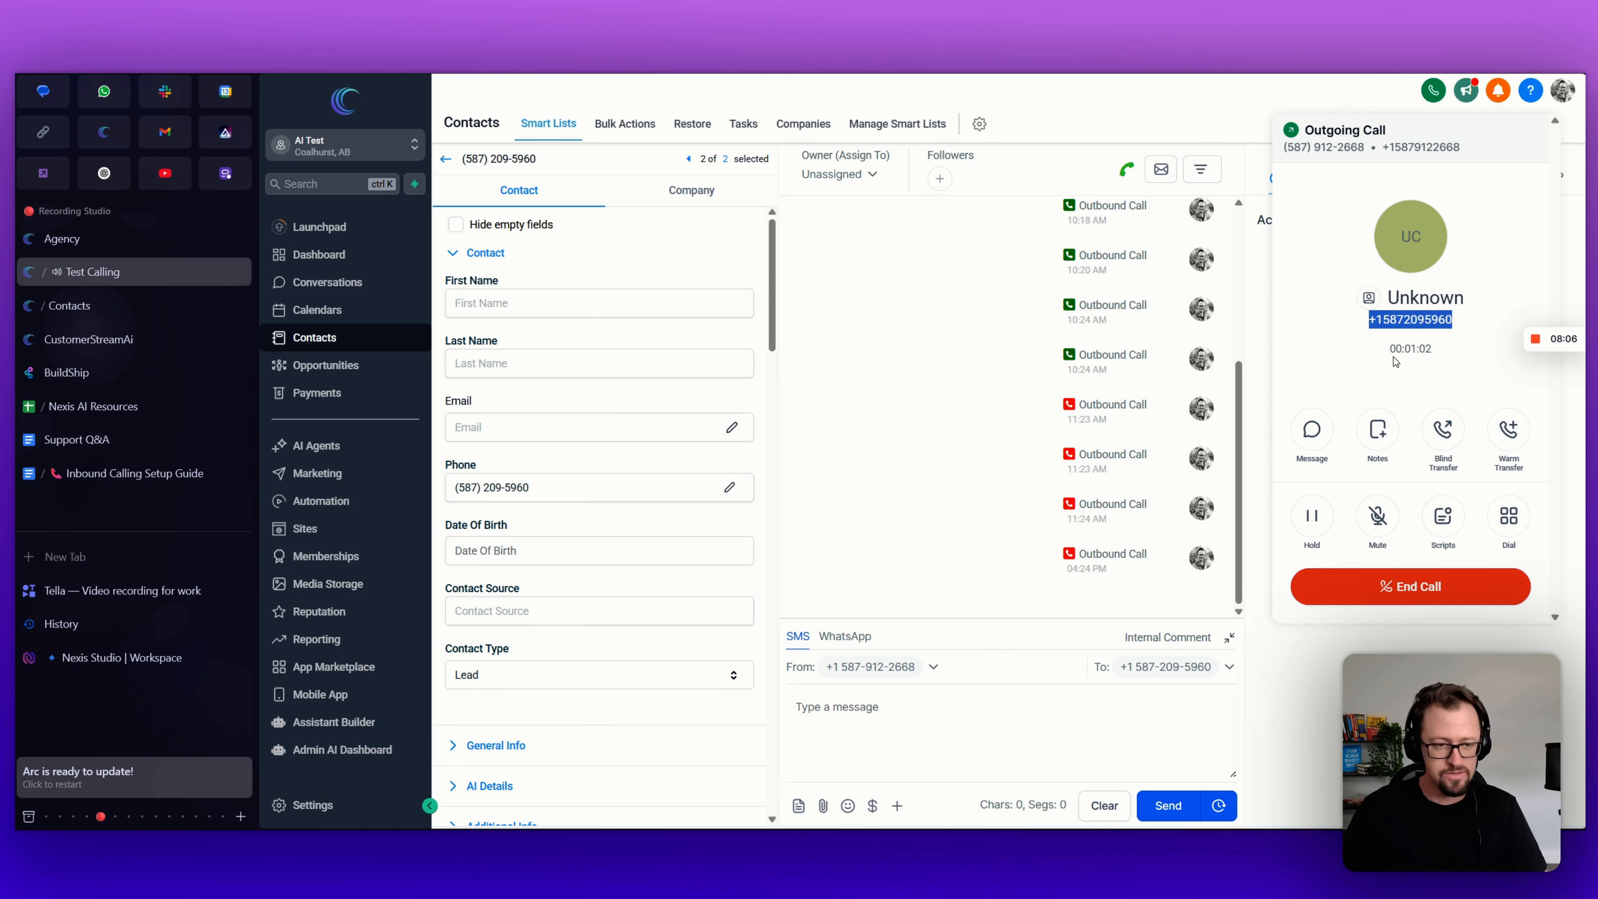
drag(1460, 150, 1384, 161)
key(ctrl+c)
key(ctrl+Tab)
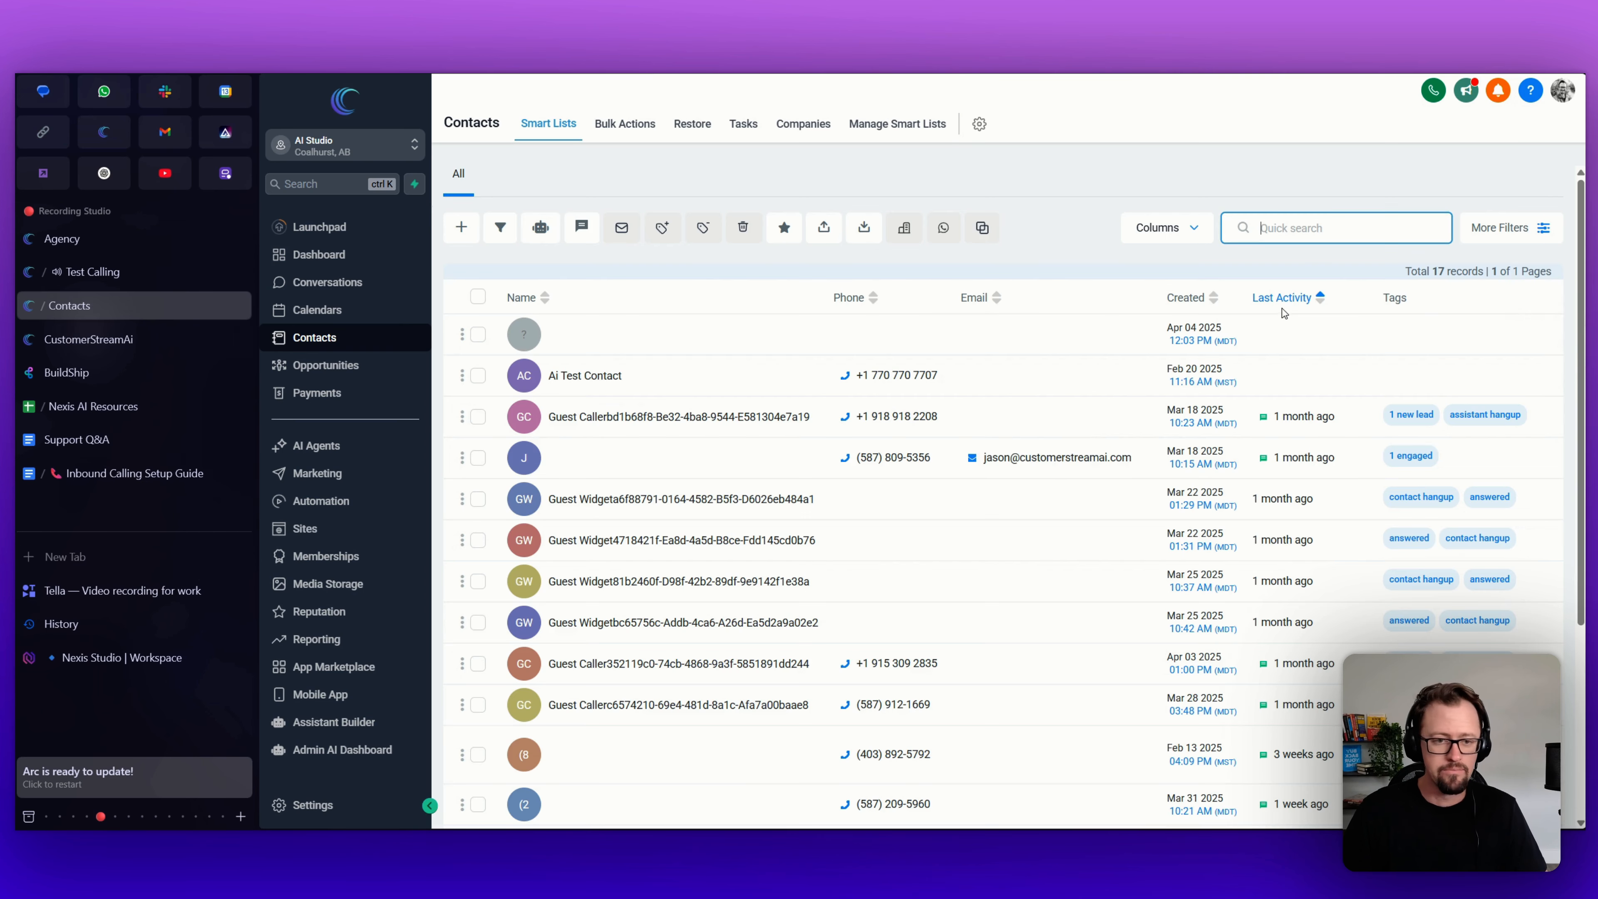
Step: Search the AI Studio contacts for the copied caller number, open the matching contact and reload its record
click(1302, 218)
key(ctrl+v)
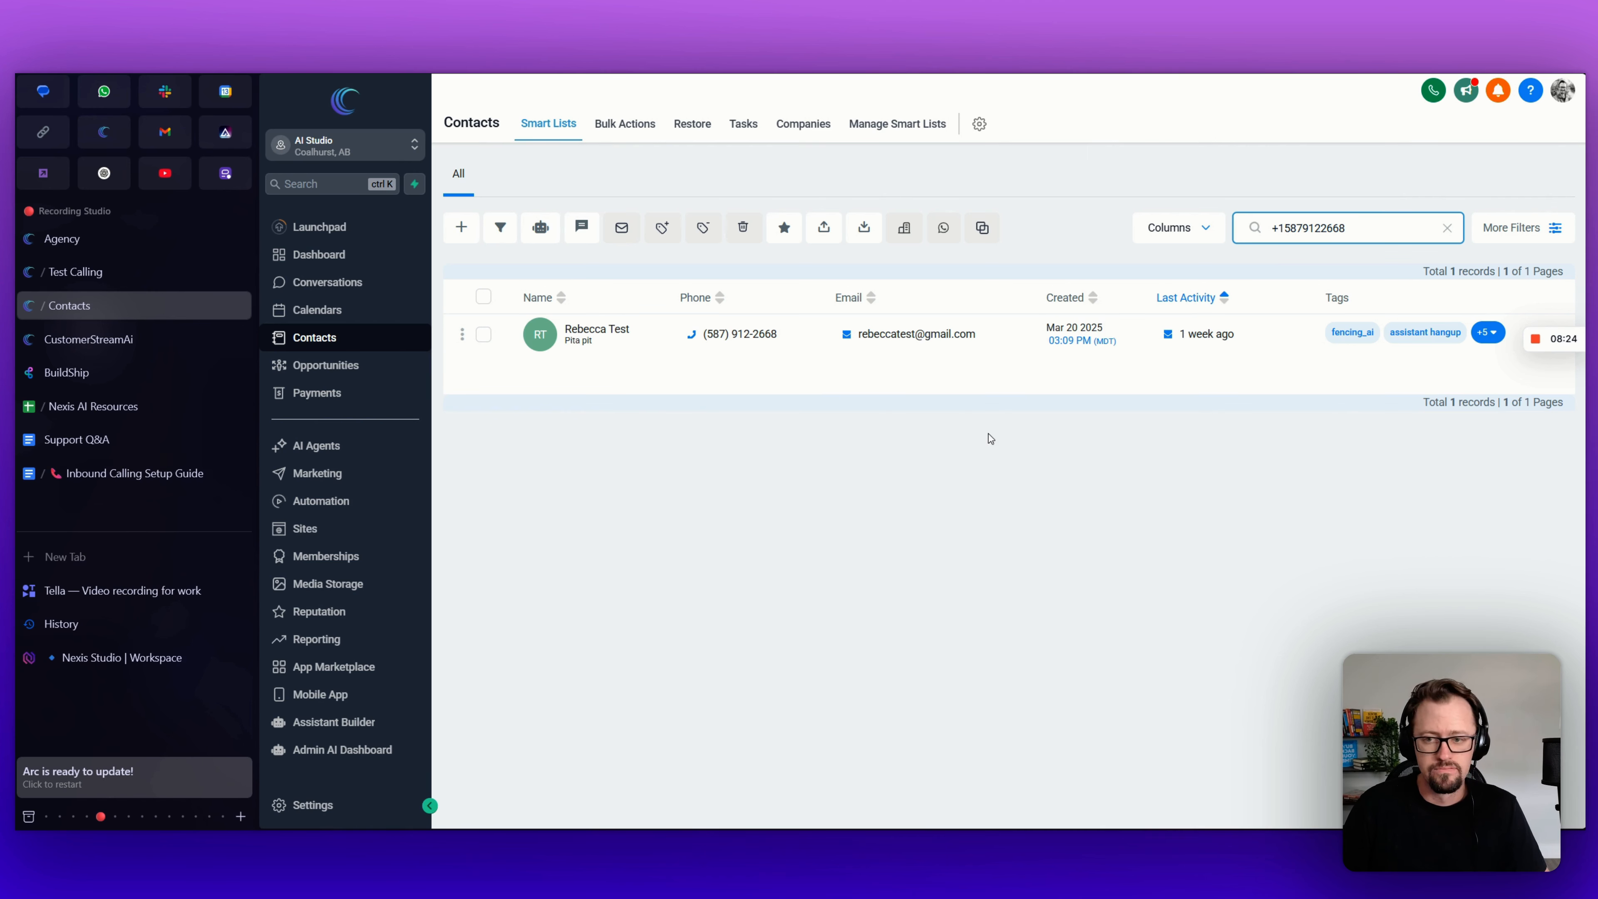
click(592, 339)
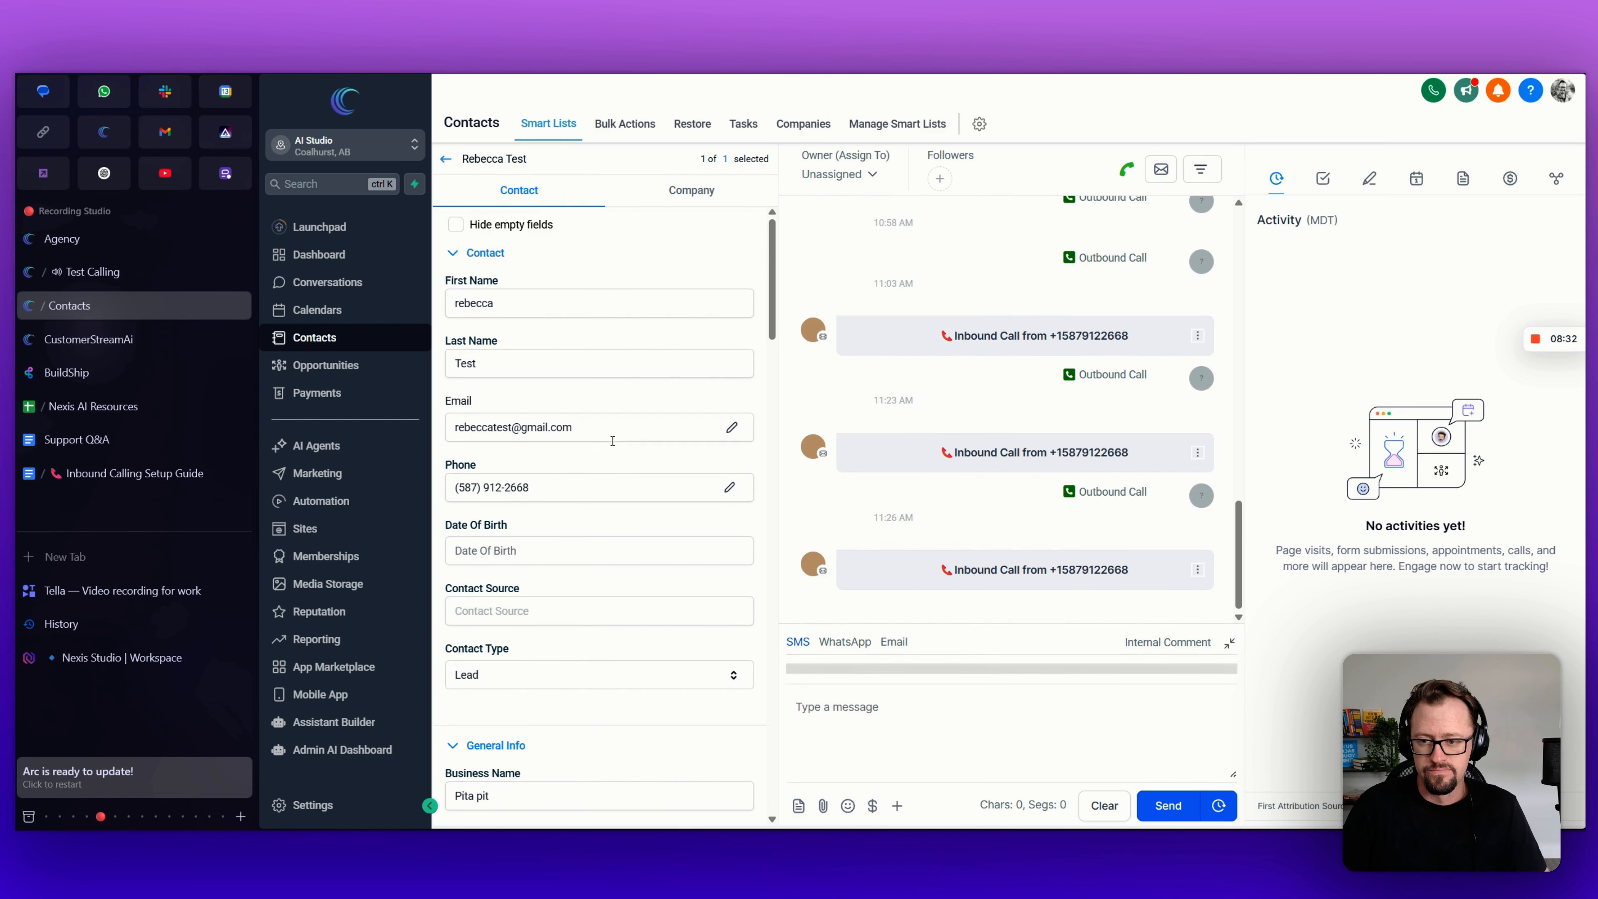
key(ctrl+r)
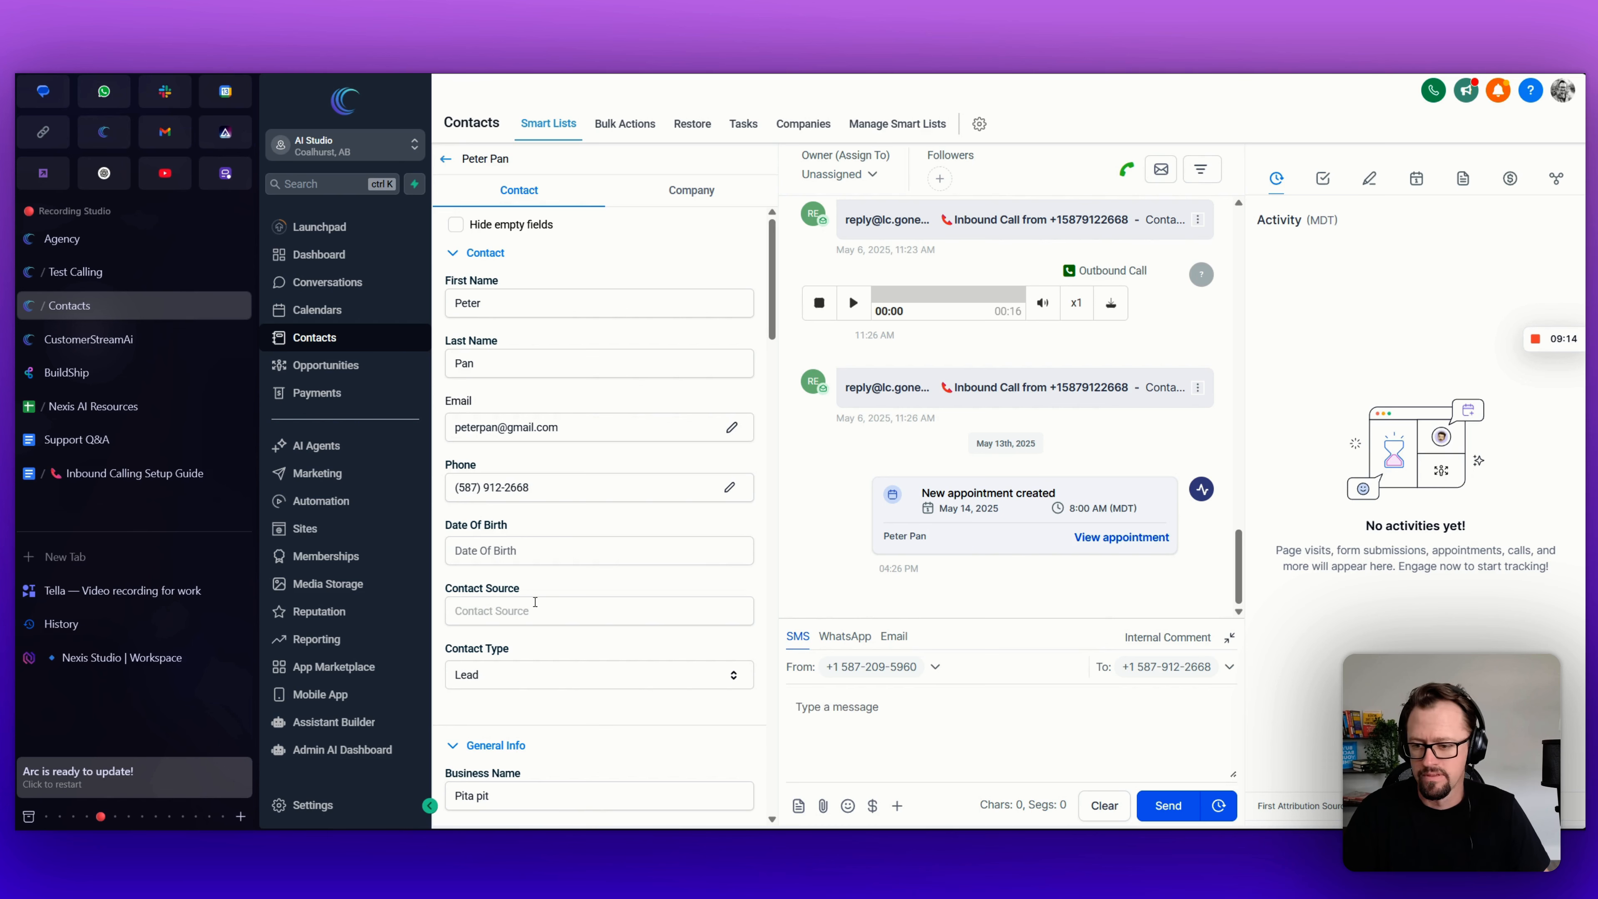
Step: Remove every existing tag from the test caller's contact record
scroll(556, 526, down, 8)
scroll(556, 526, down, 15)
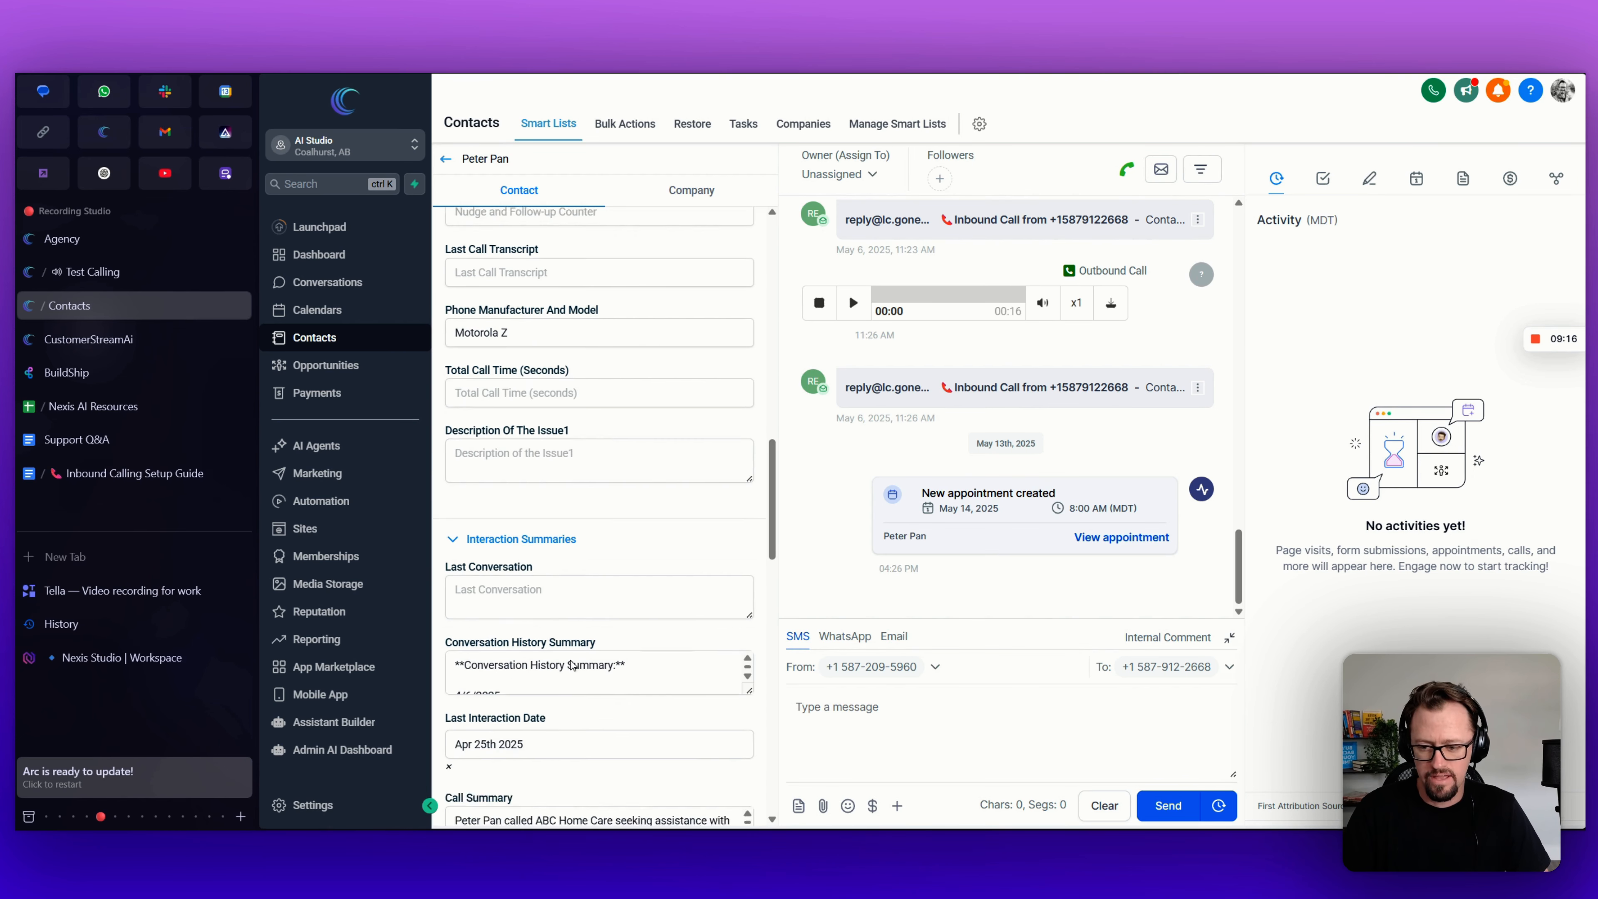
click(538, 507)
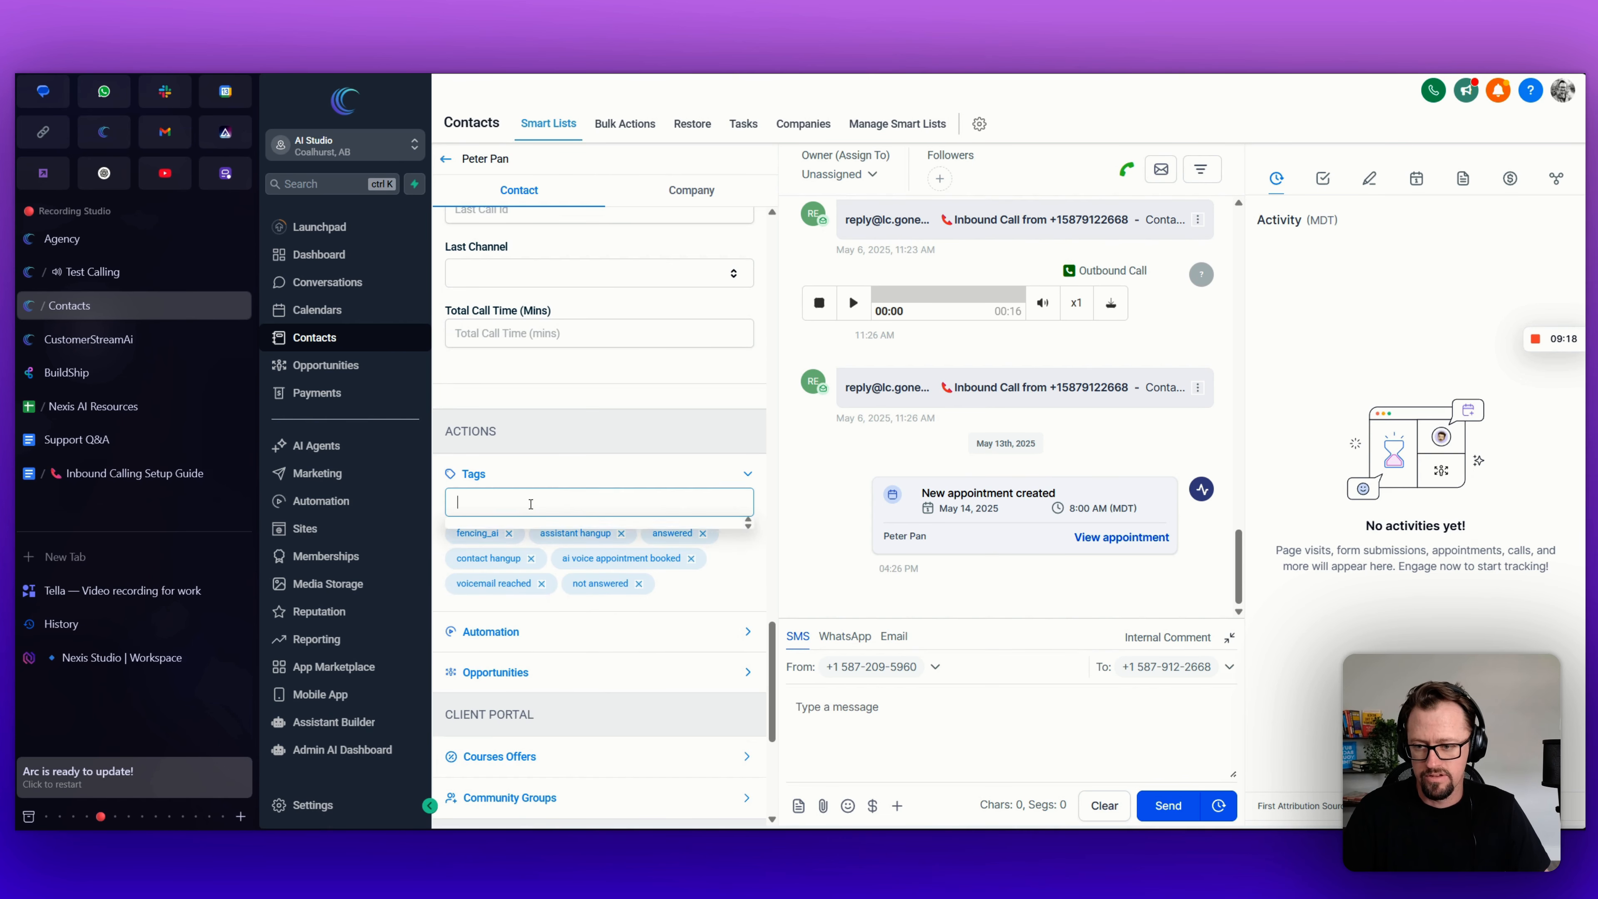
click(560, 480)
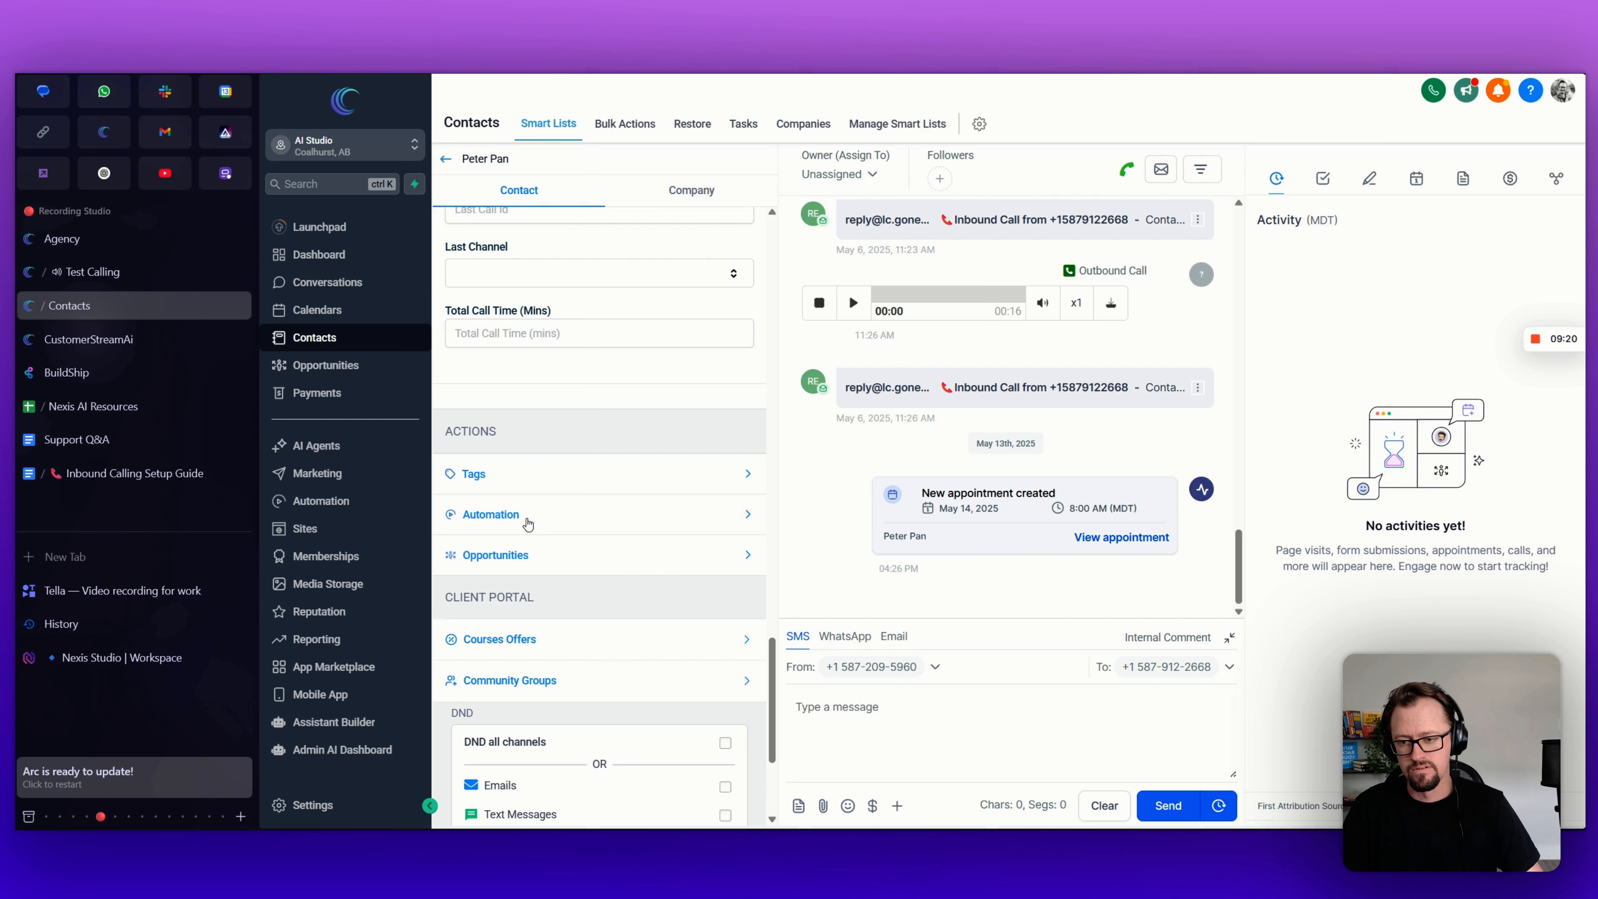
click(546, 476)
click(538, 533)
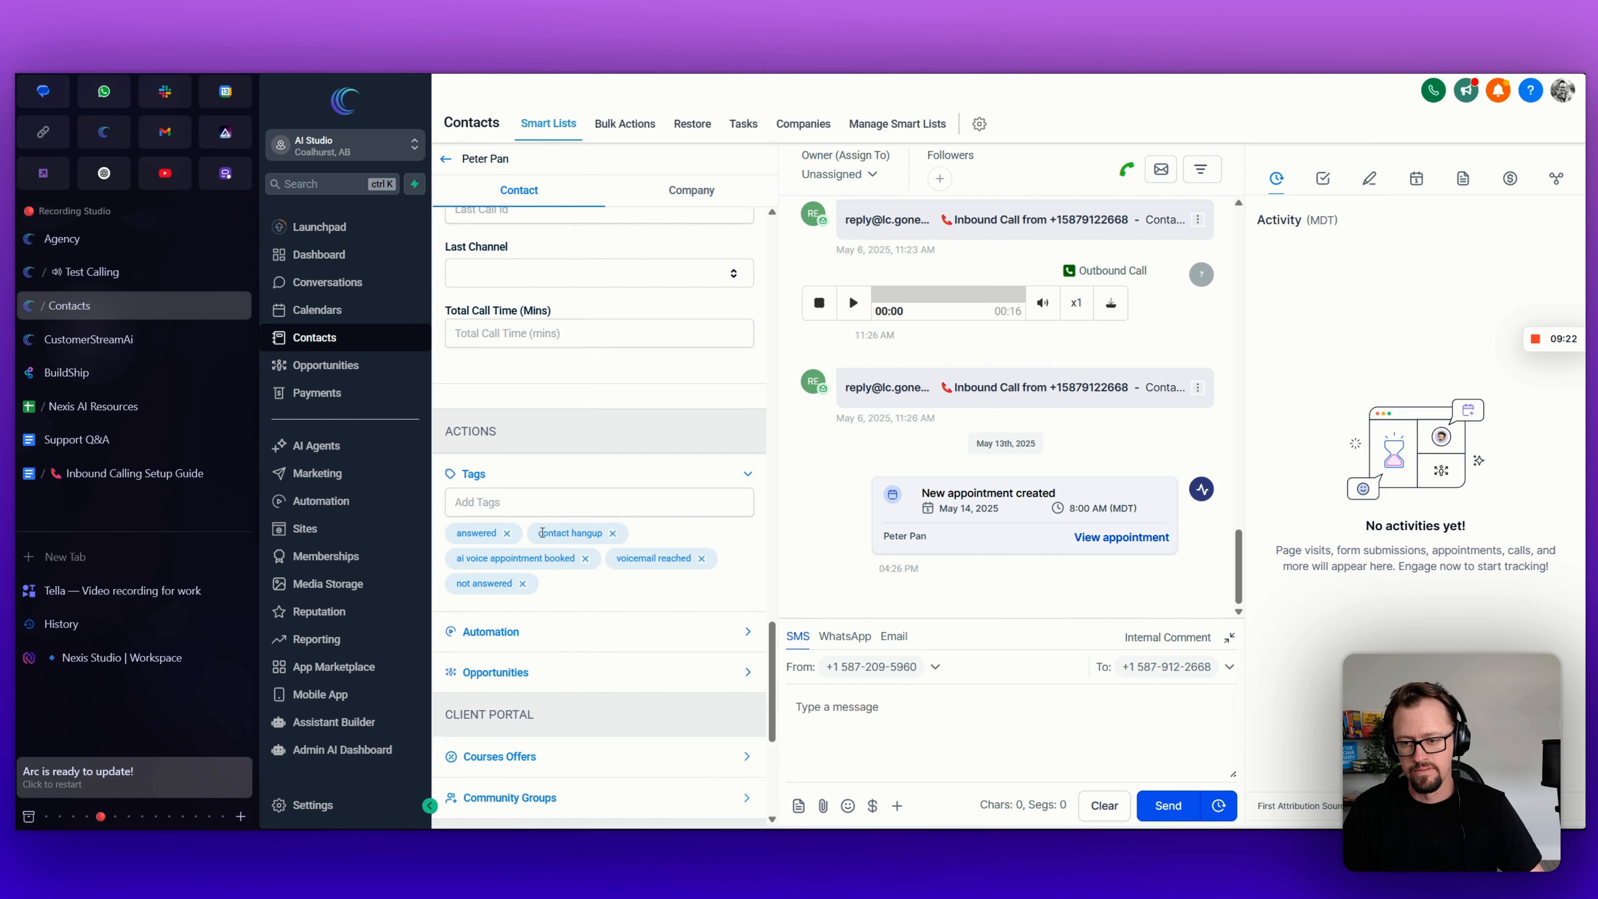
click(508, 533)
click(530, 533)
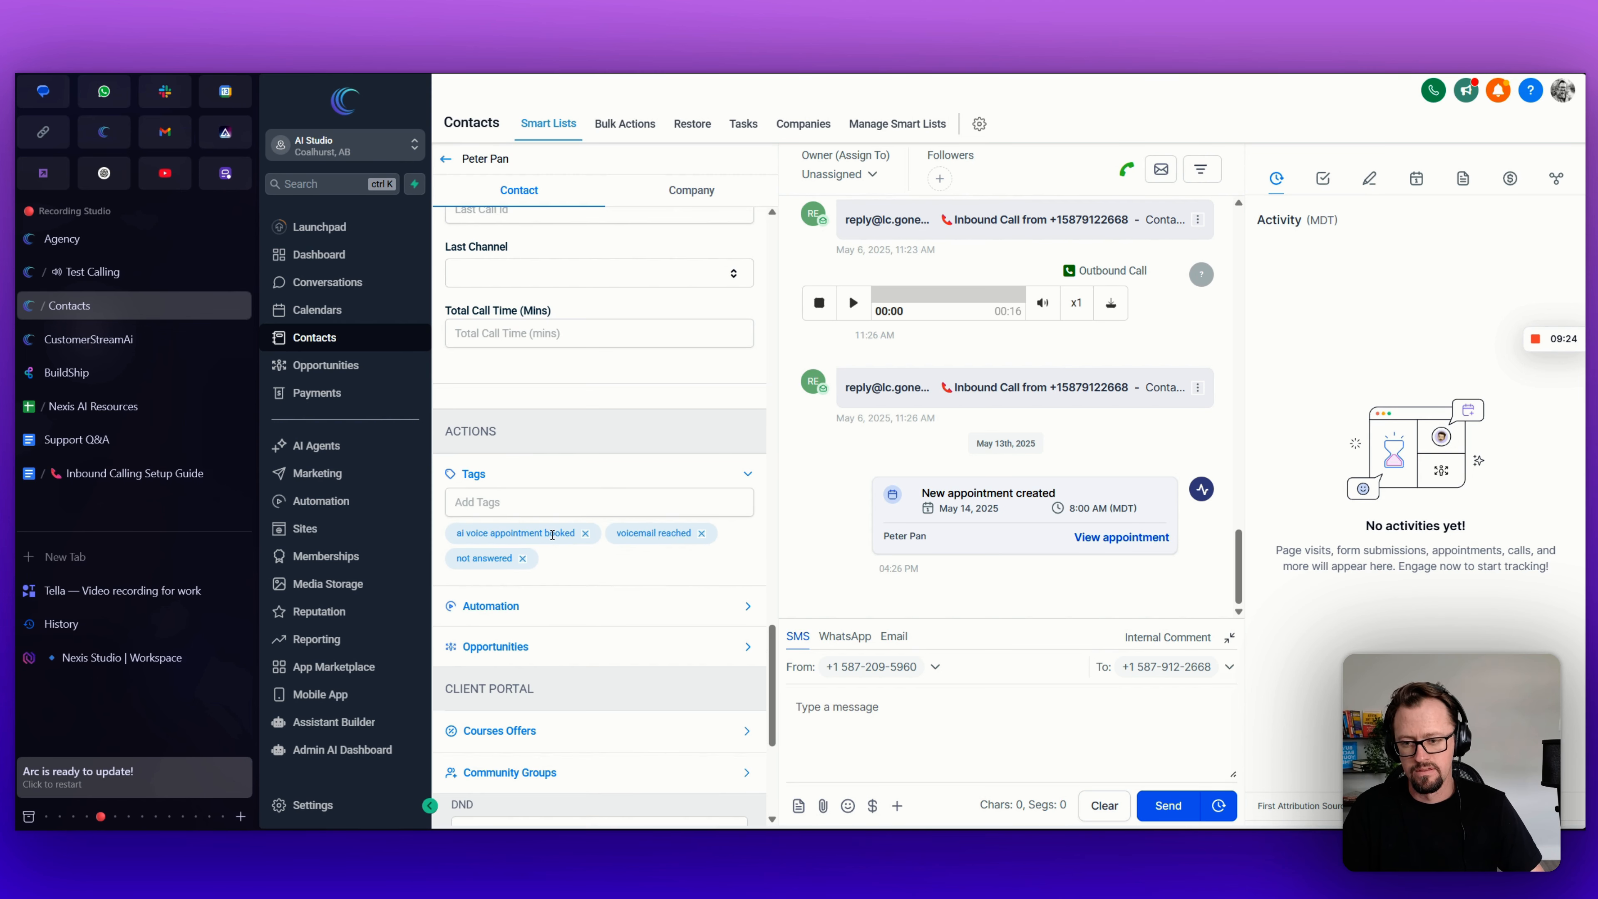
click(586, 533)
click(639, 533)
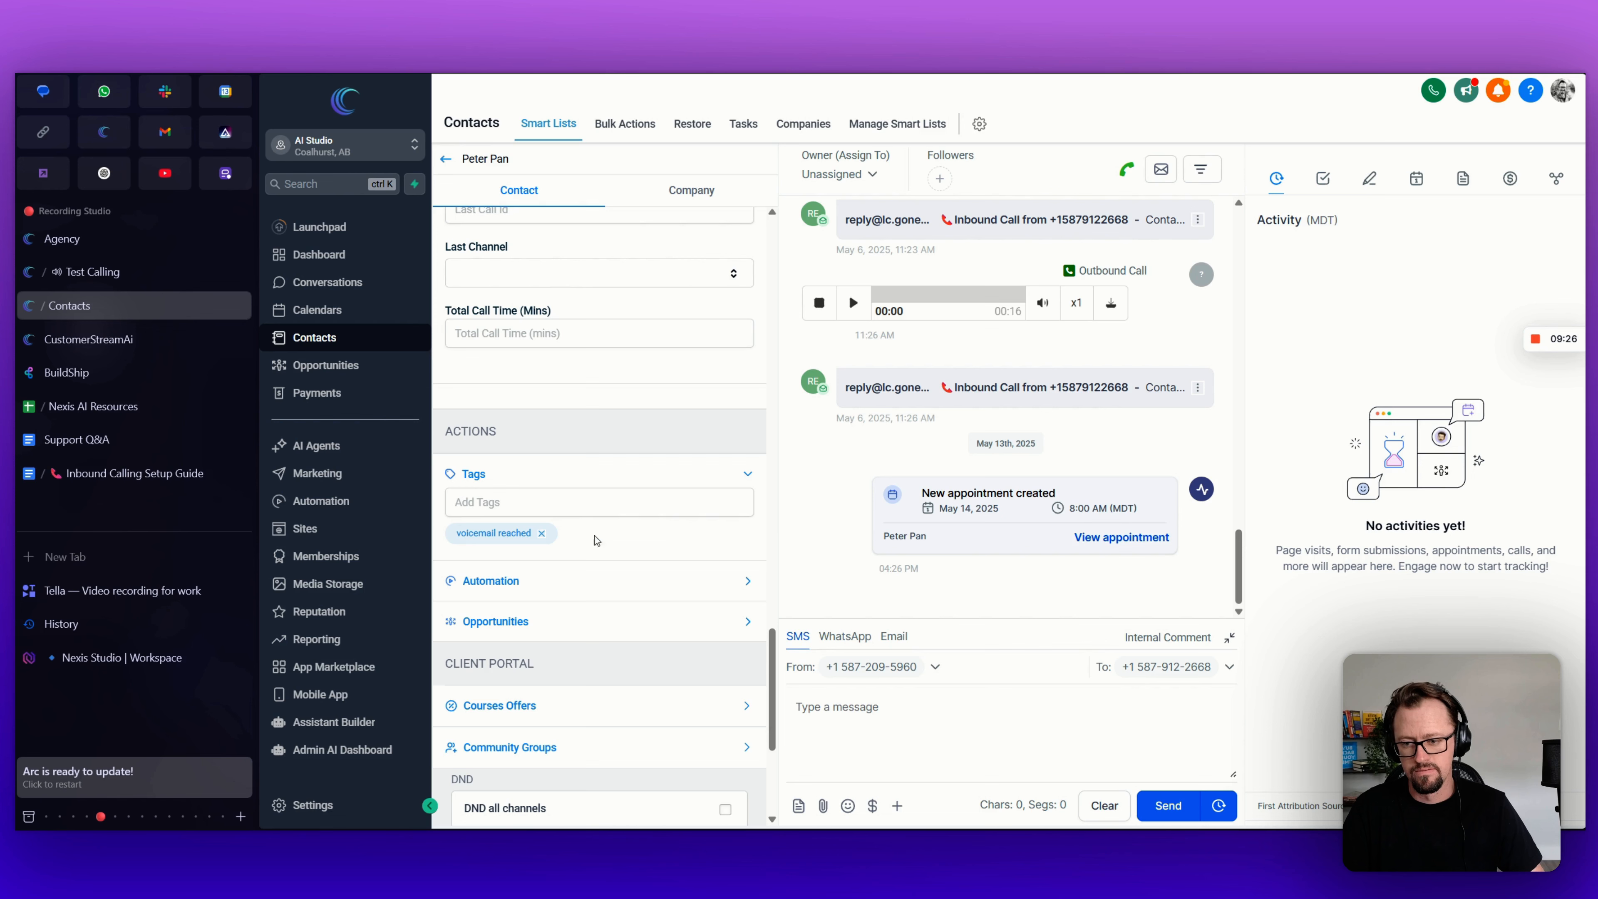
click(541, 533)
Step: Add the chiro_ai_active tag to the test caller's contact and collapse the tag section
click(526, 502)
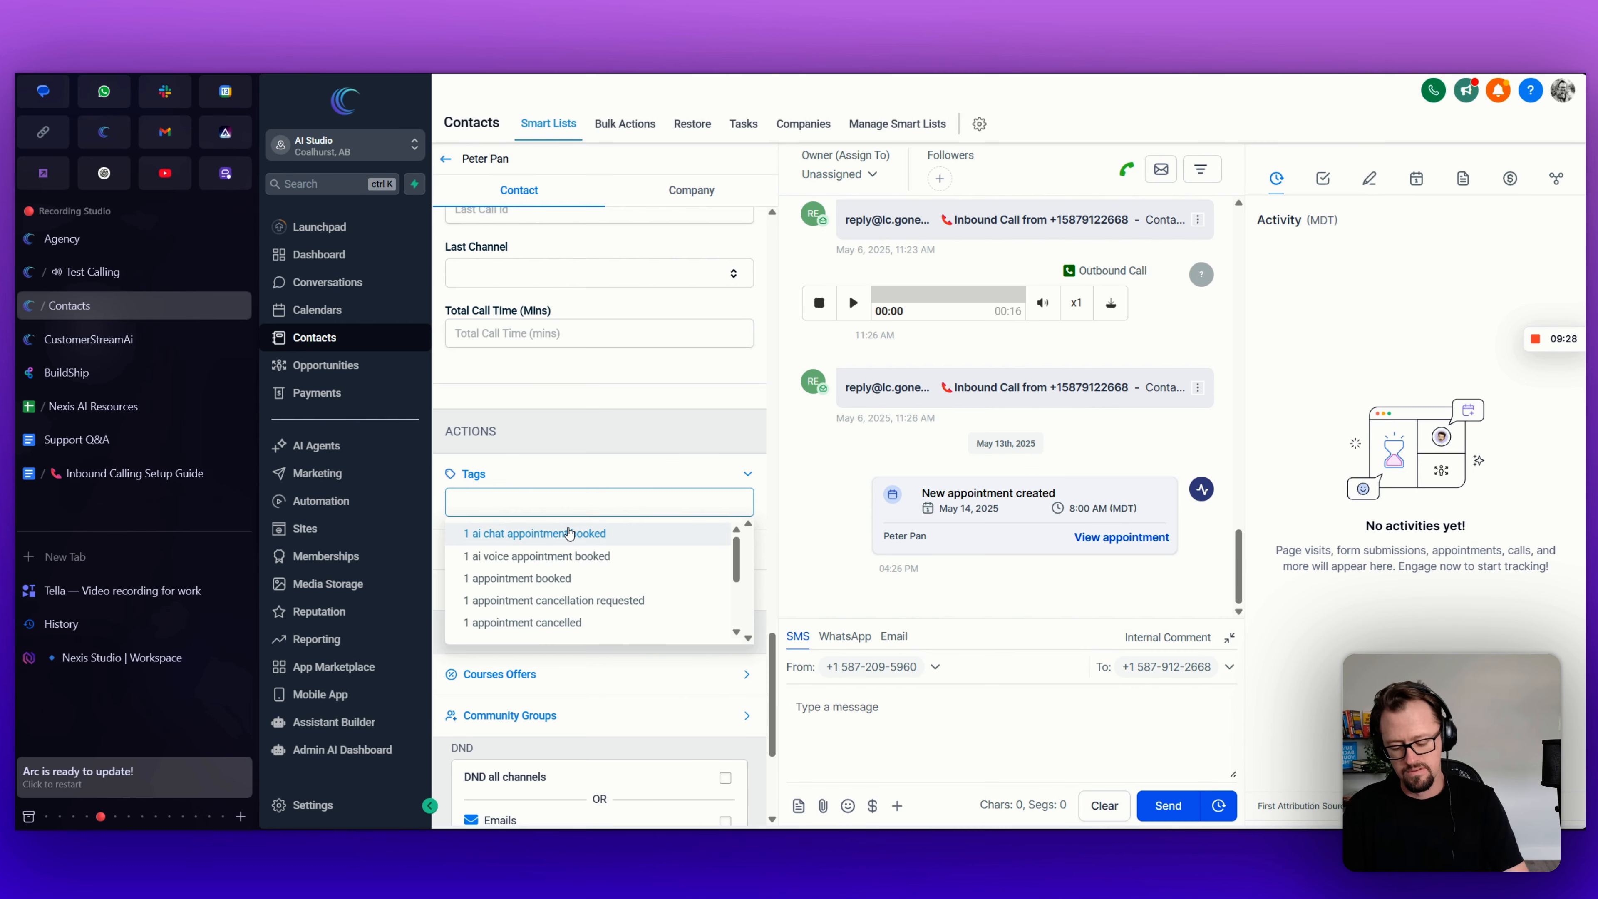
text(chiro)
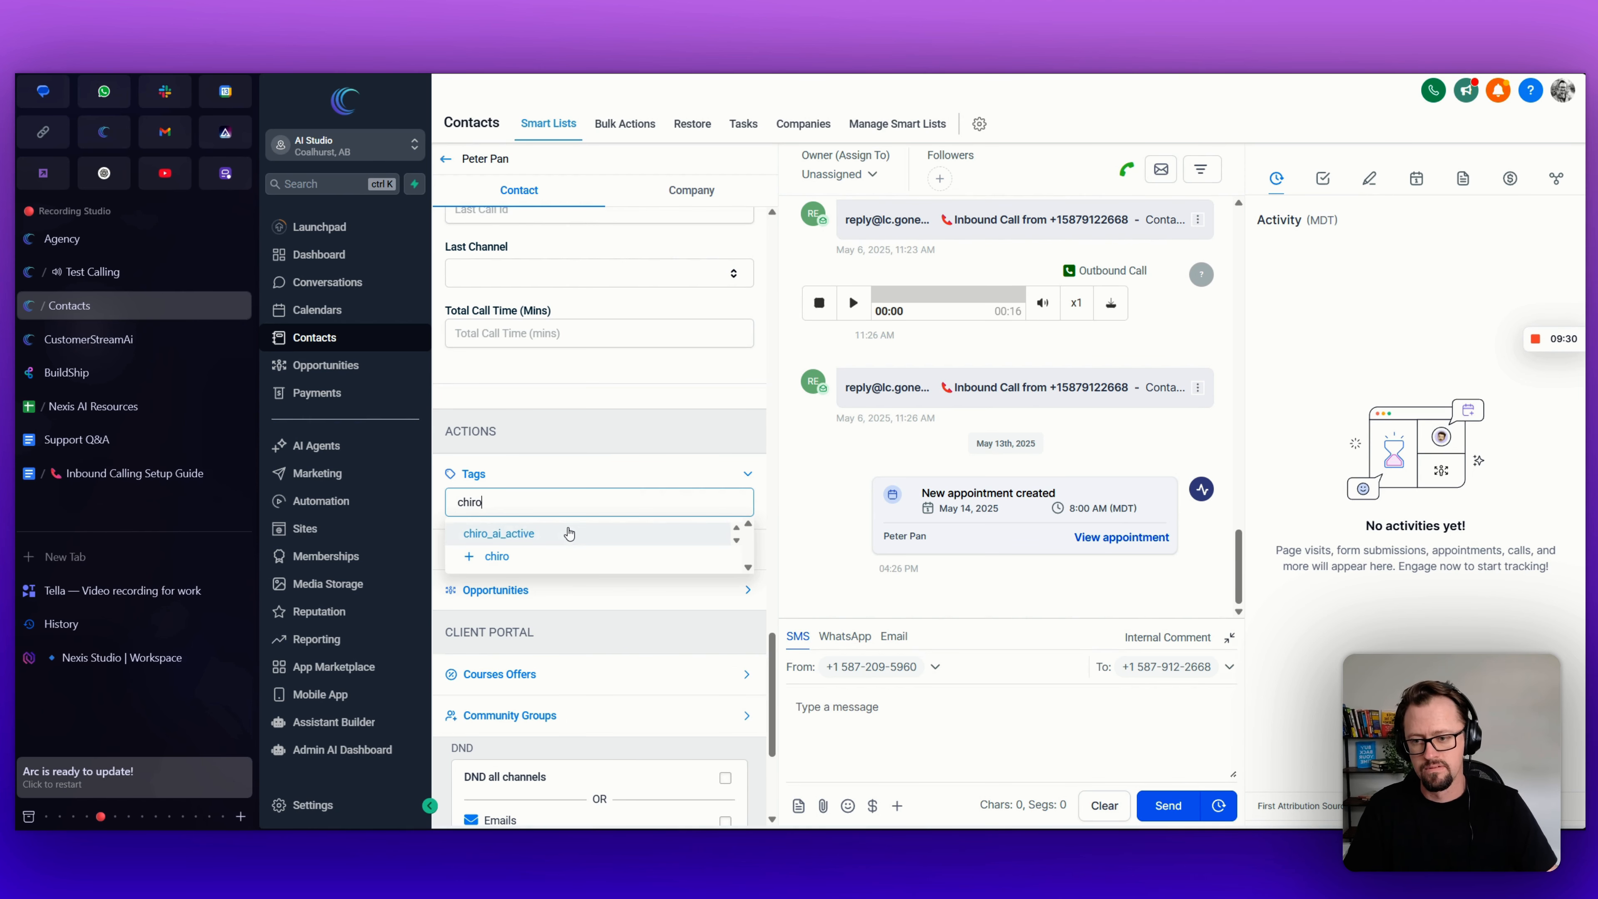
click(569, 533)
click(595, 477)
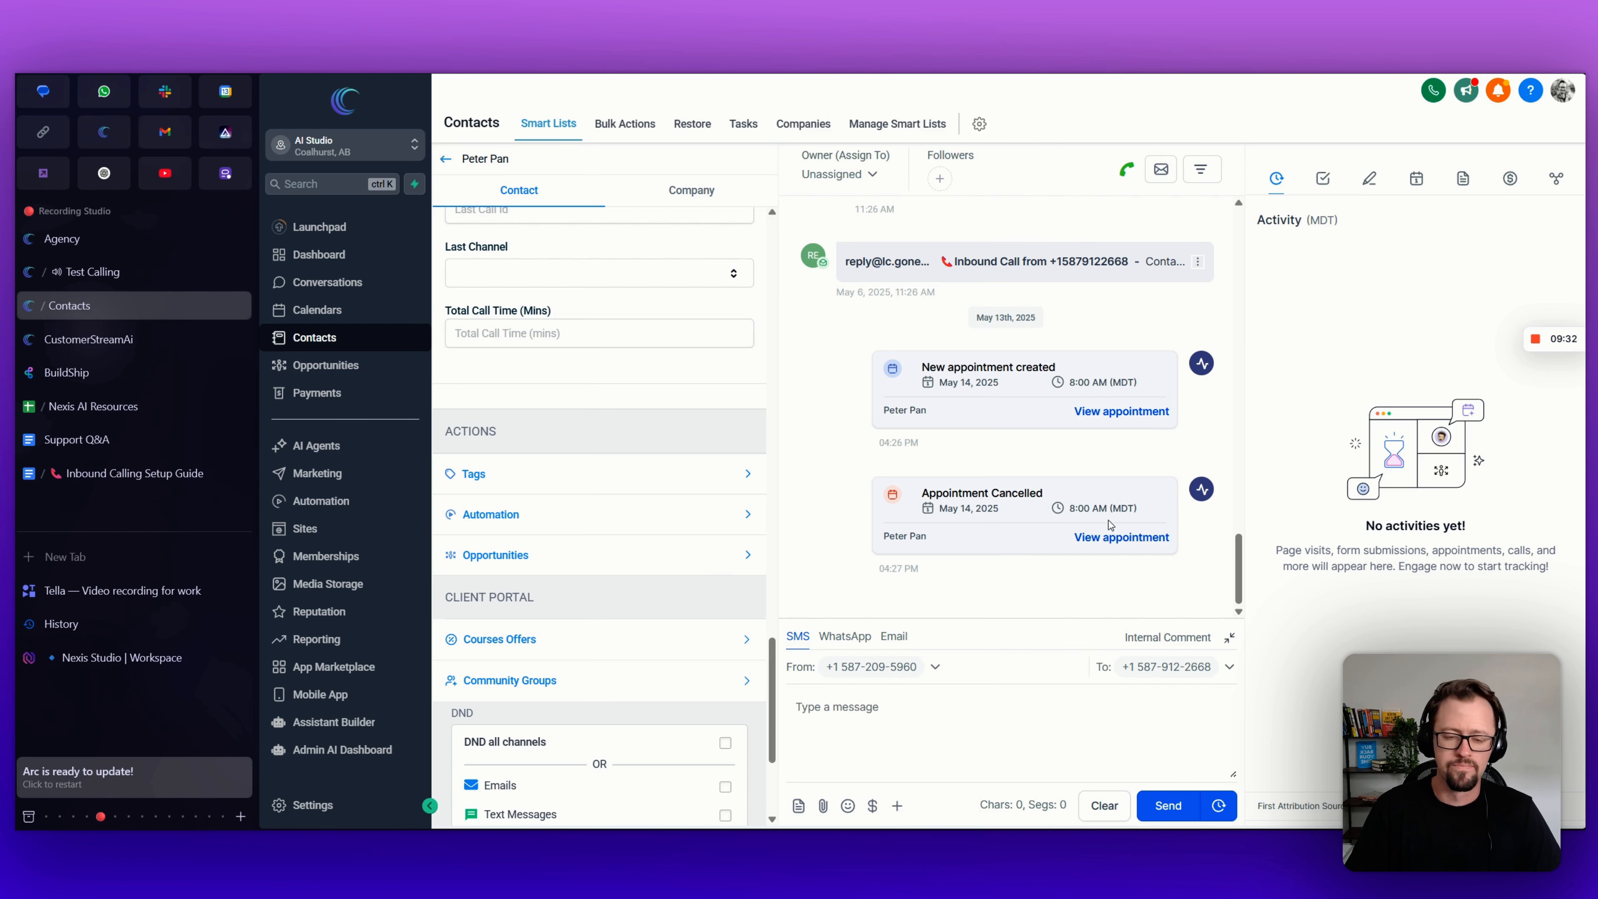
Step: End the ongoing test call in the Test Calling tab and return to the test caller's contact record
click(1535, 339)
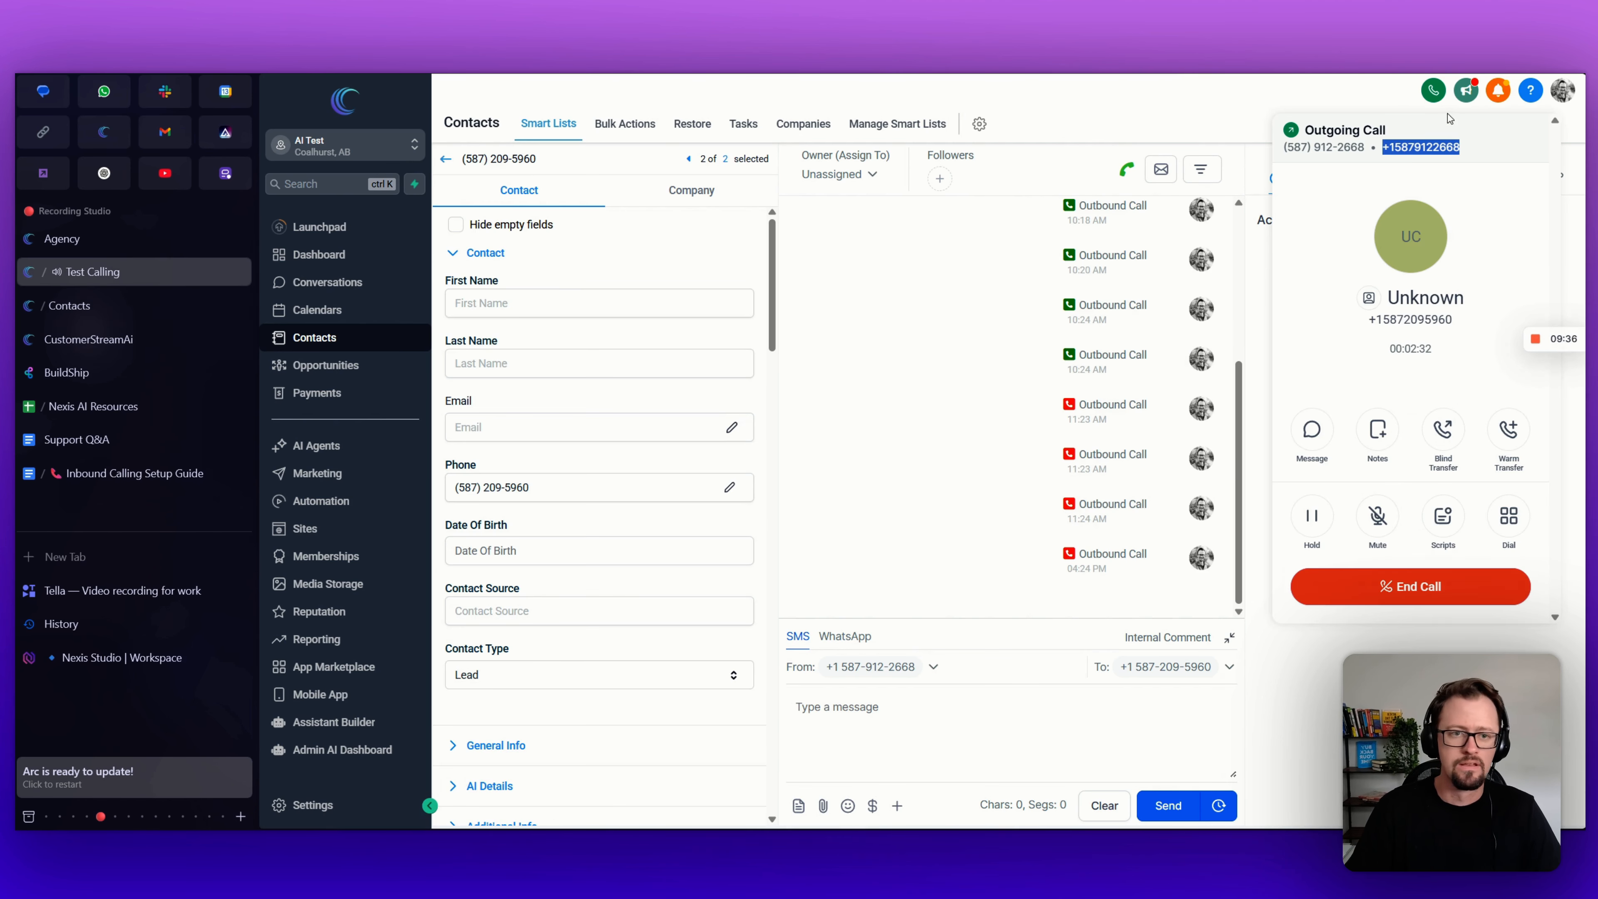
click(1406, 586)
key(ctrl+Tab)
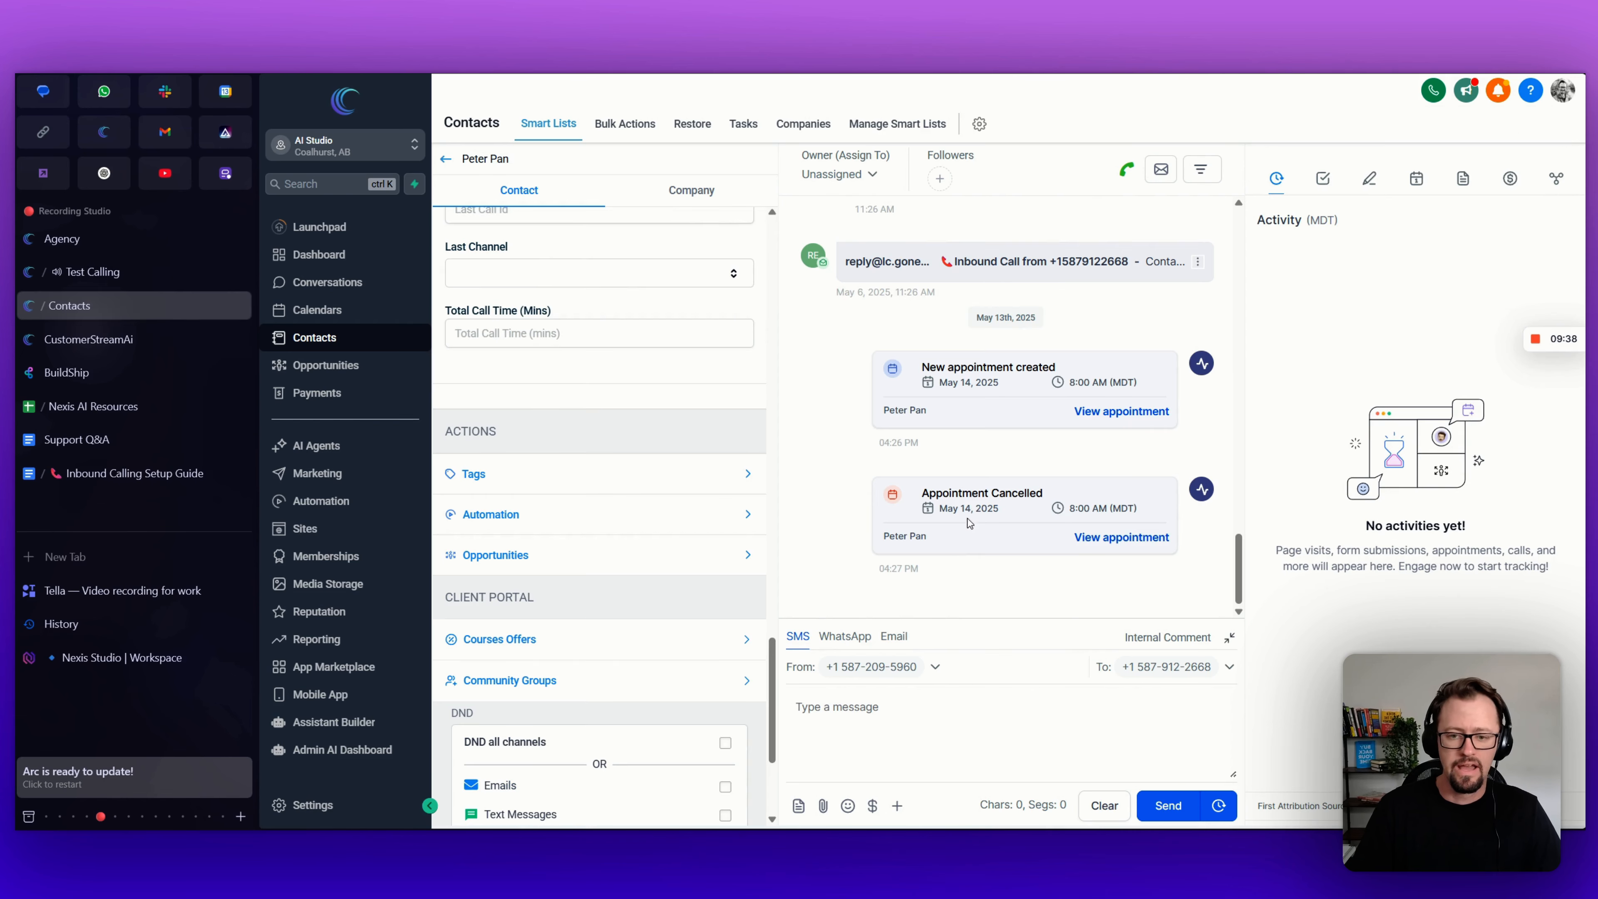
mouse_move(1495, 364)
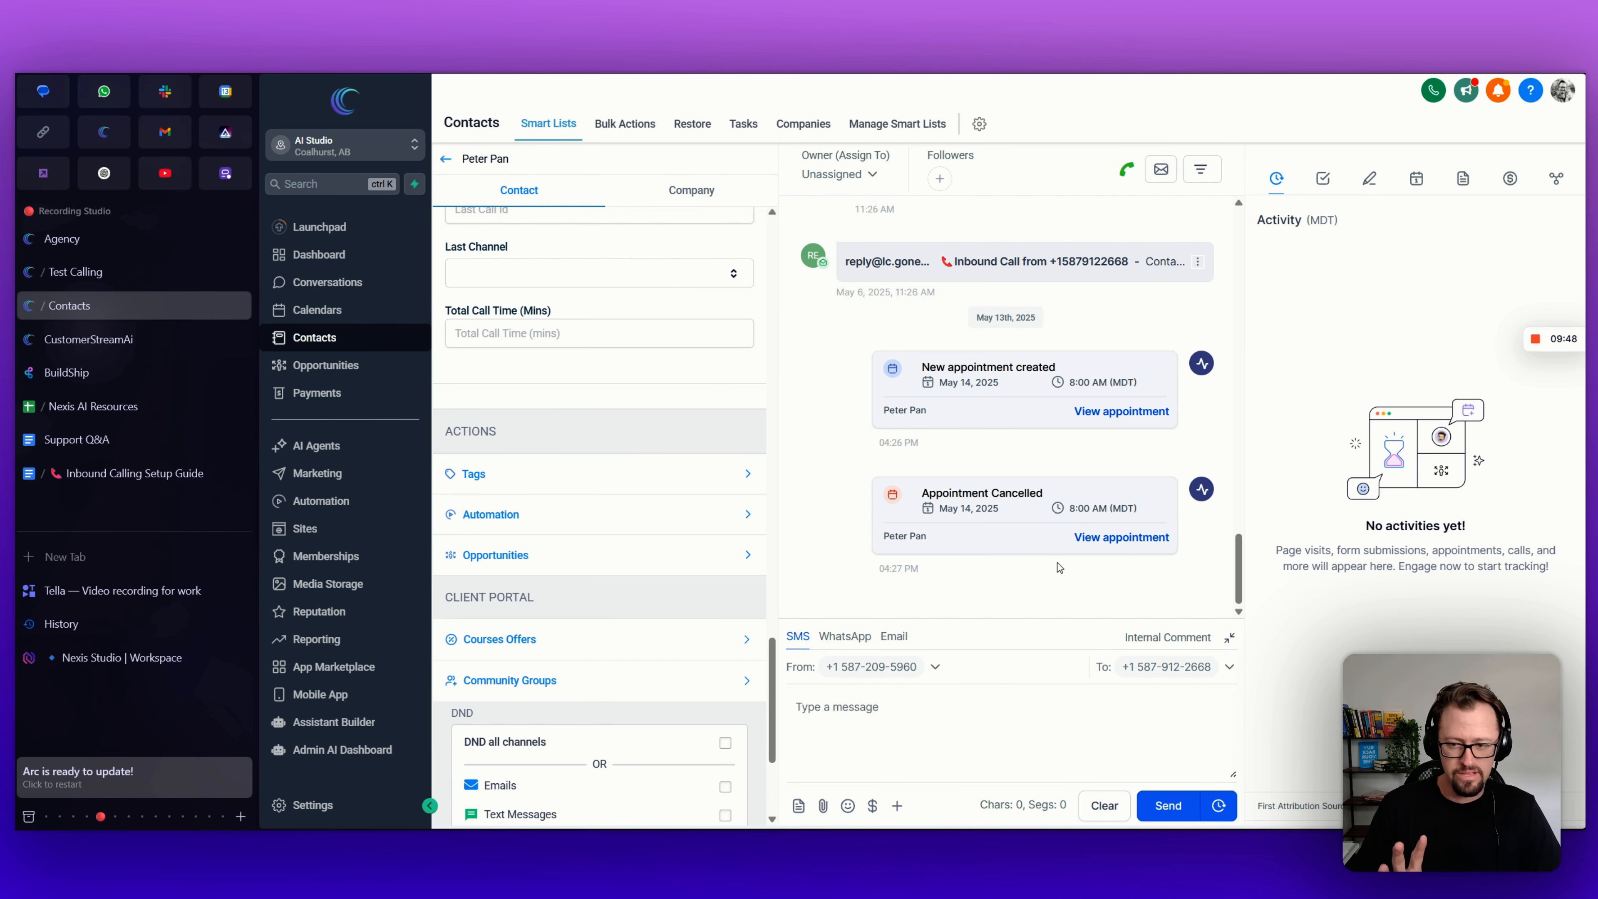
Step: Check the tag and the phone number on the test caller's contact record
click(643, 475)
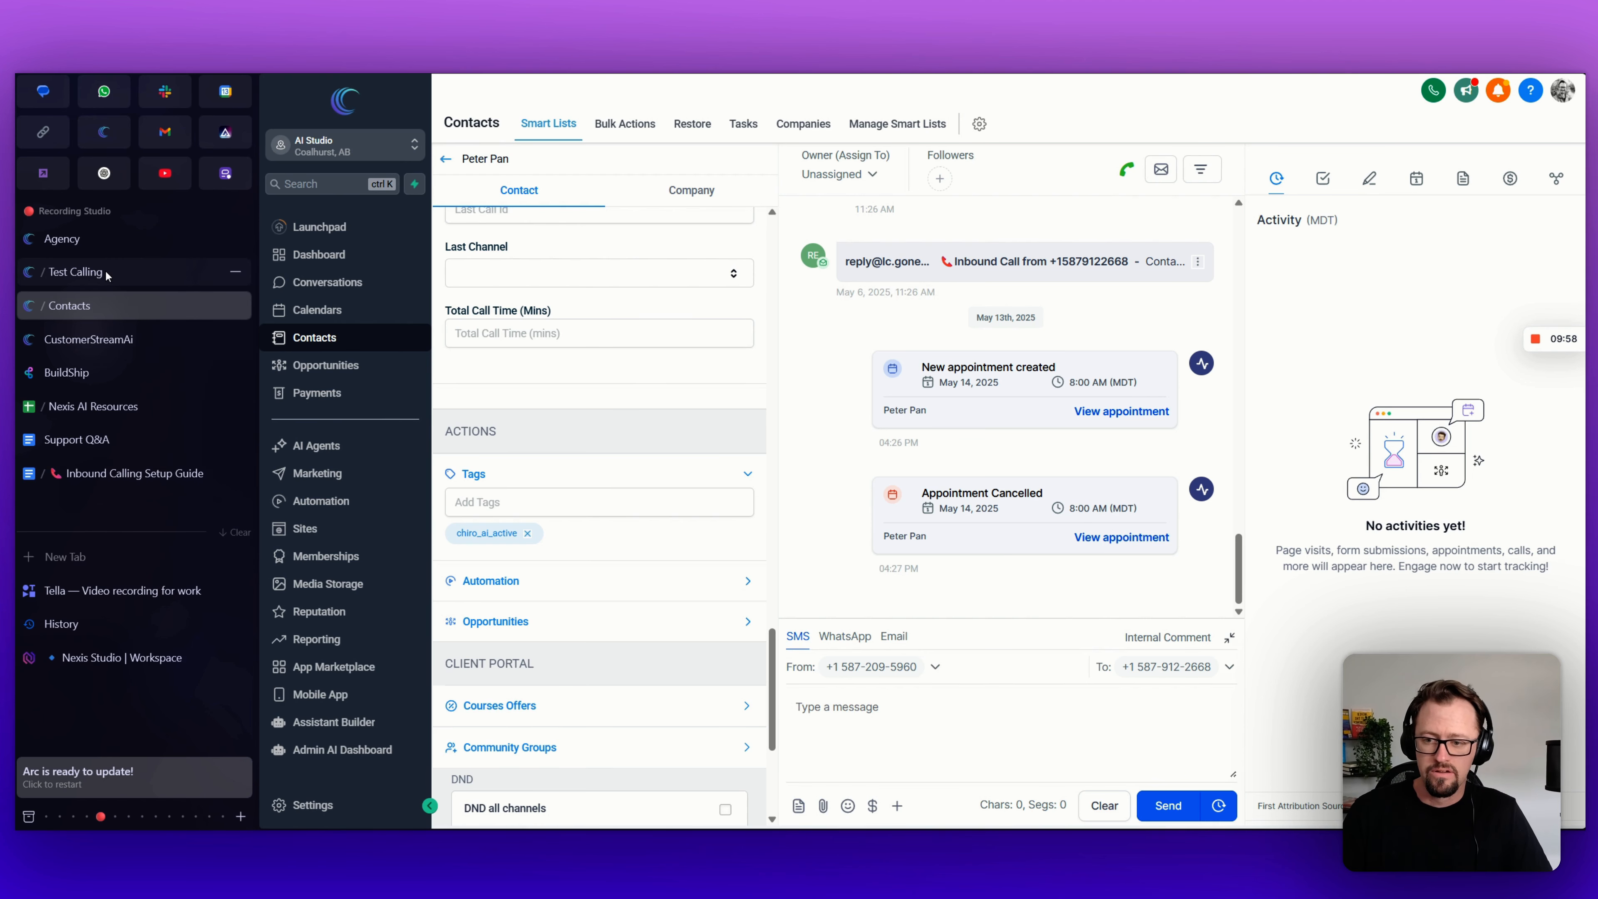
scroll(541, 390, up, 15)
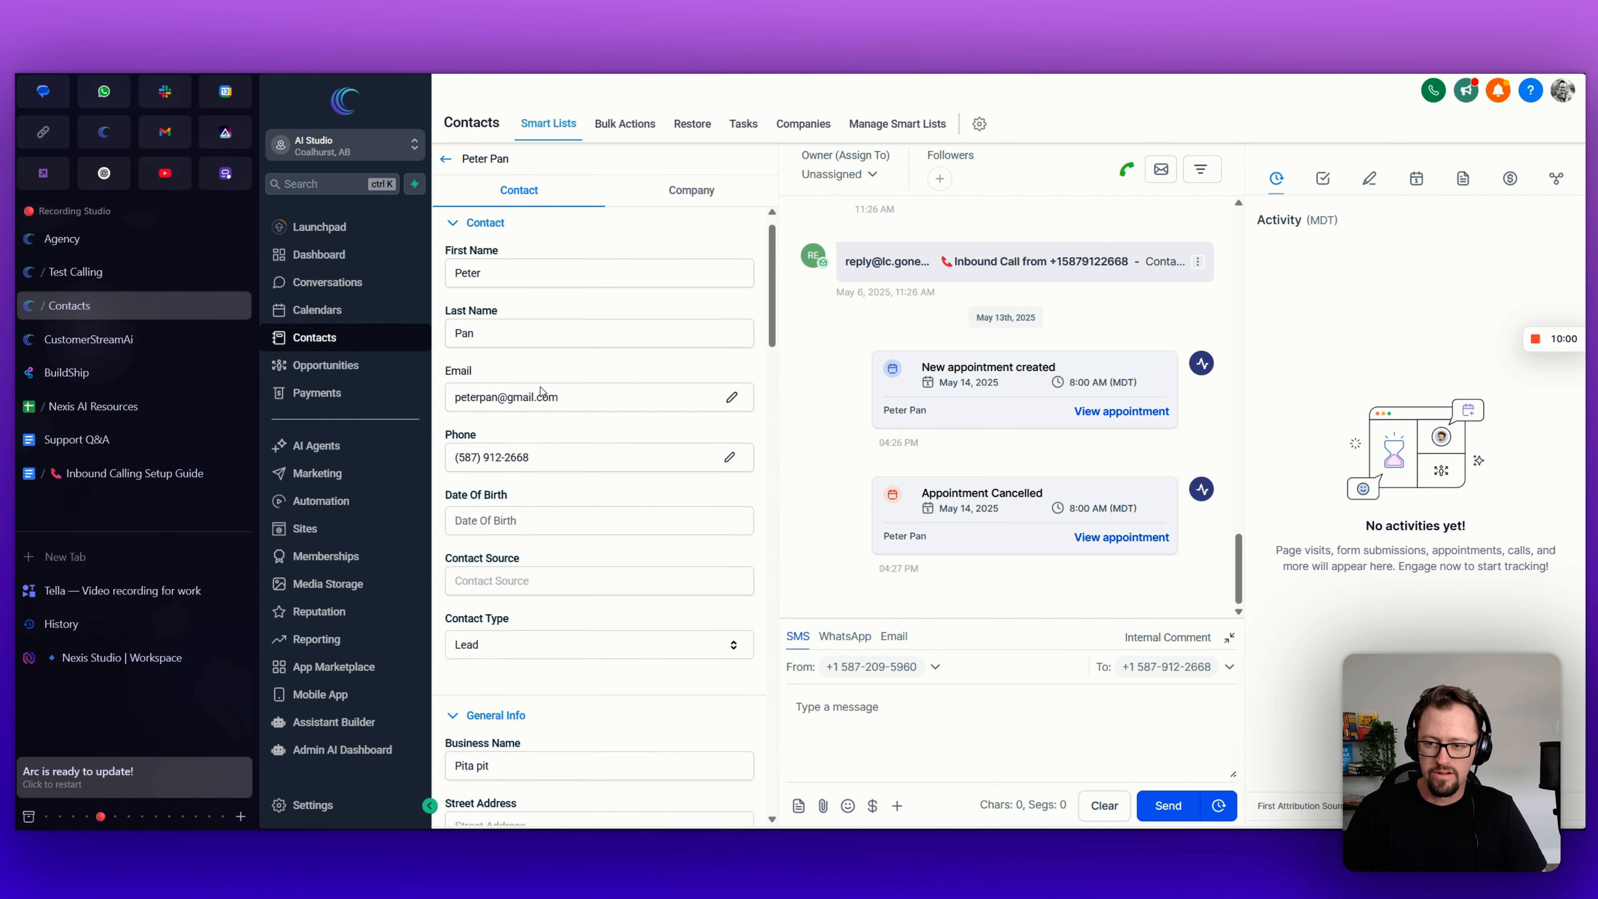
triple_click(479, 490)
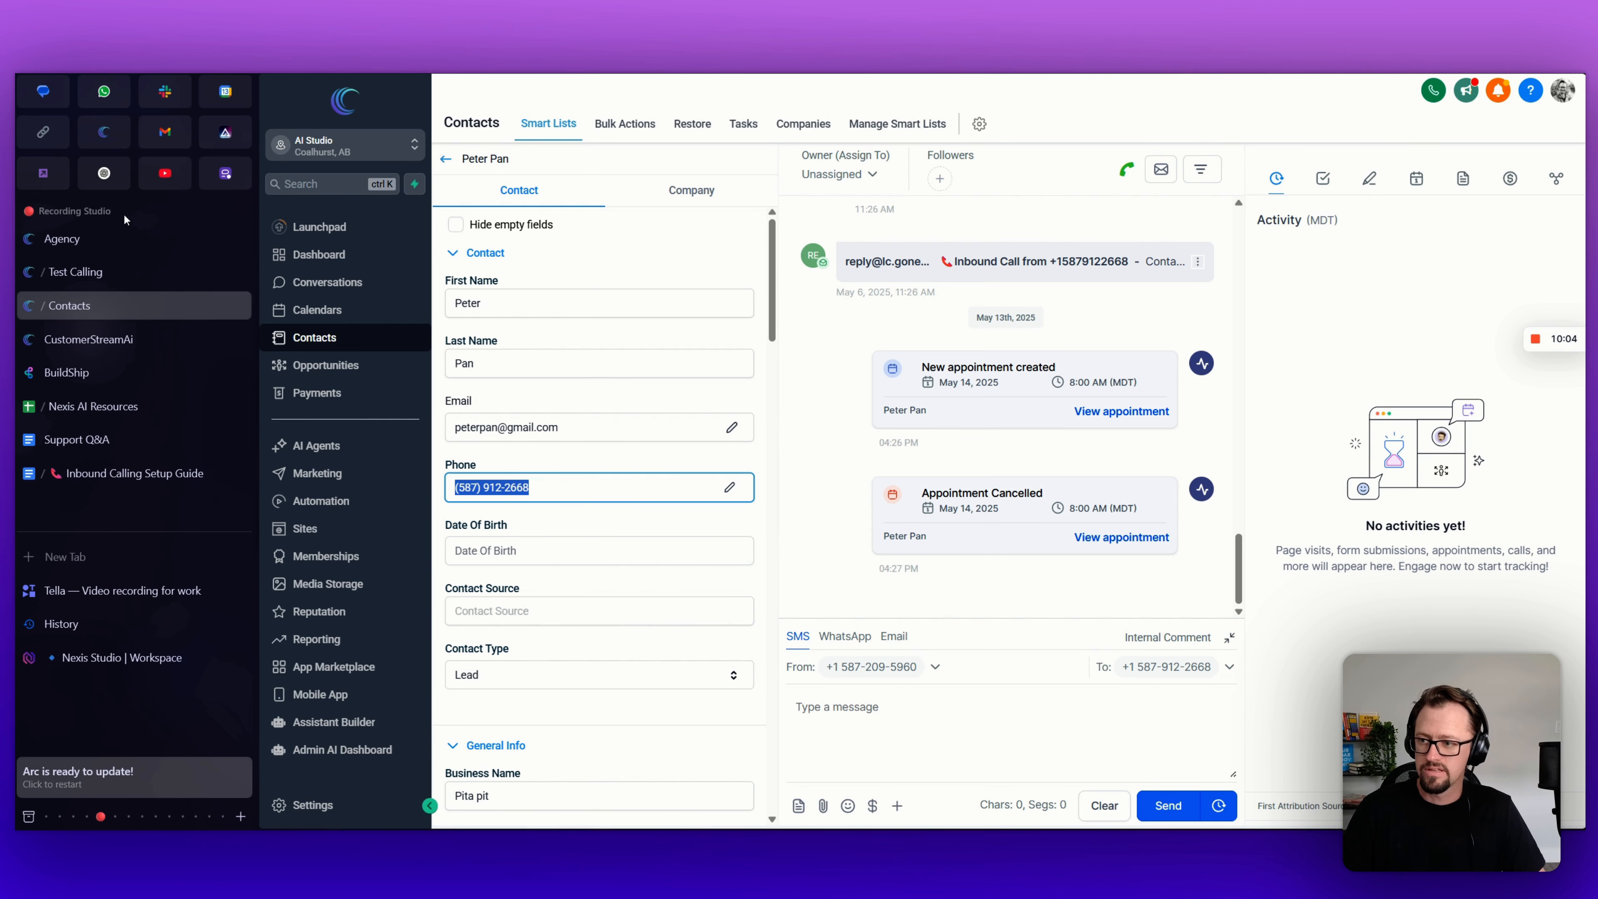
Step: Switch to the Test Calling tab and send the SMS "hey" to the assistant's phone number
click(75, 272)
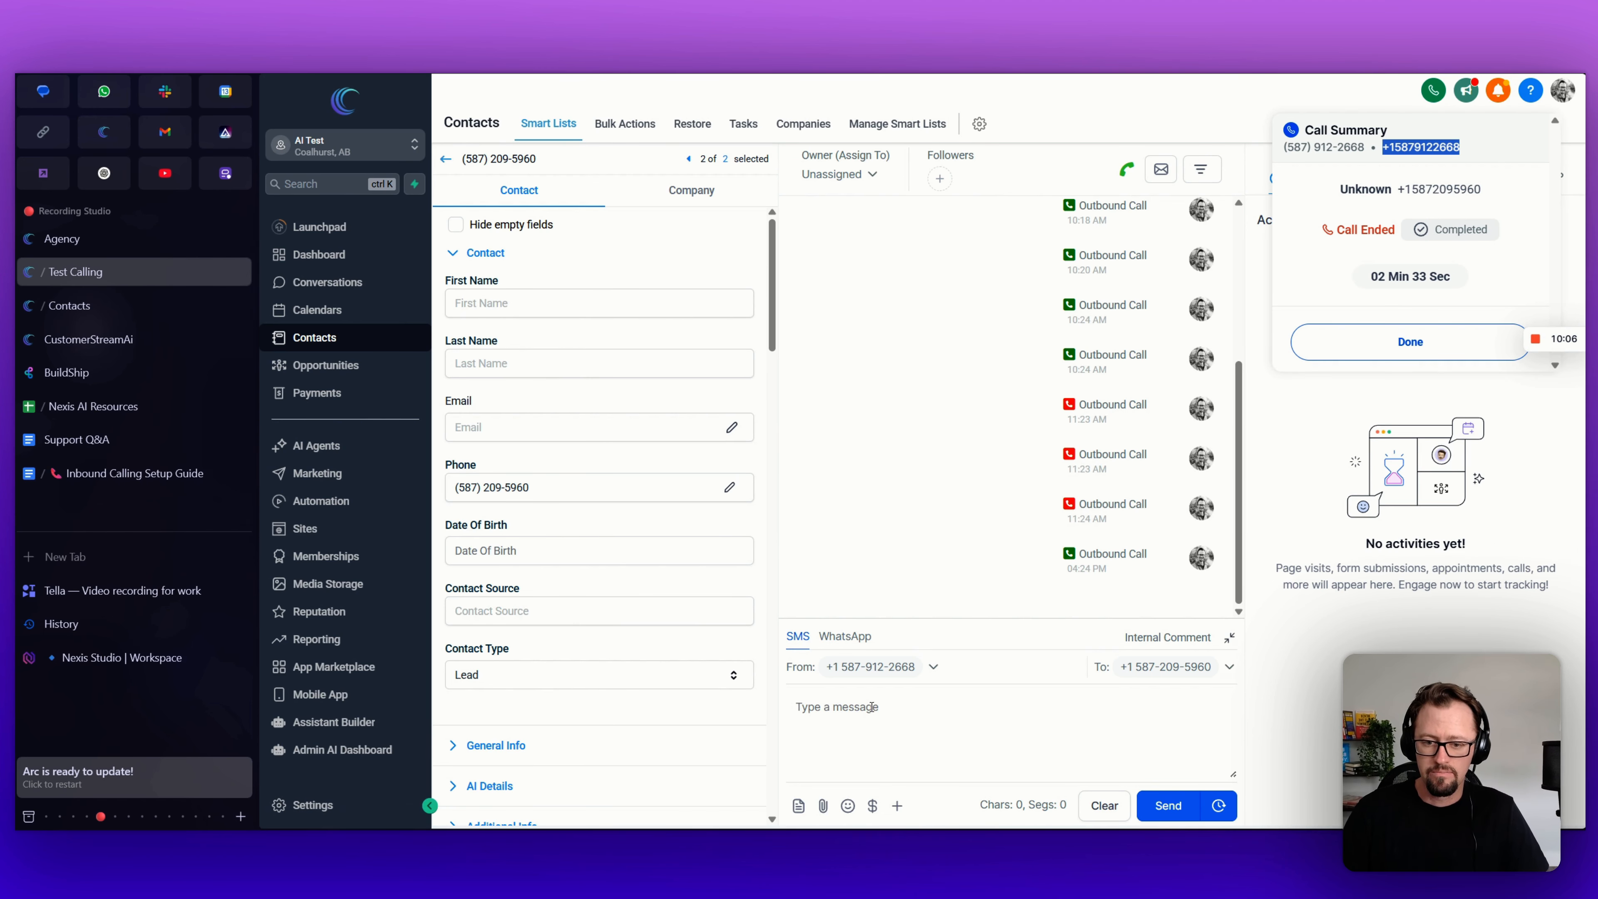
click(910, 723)
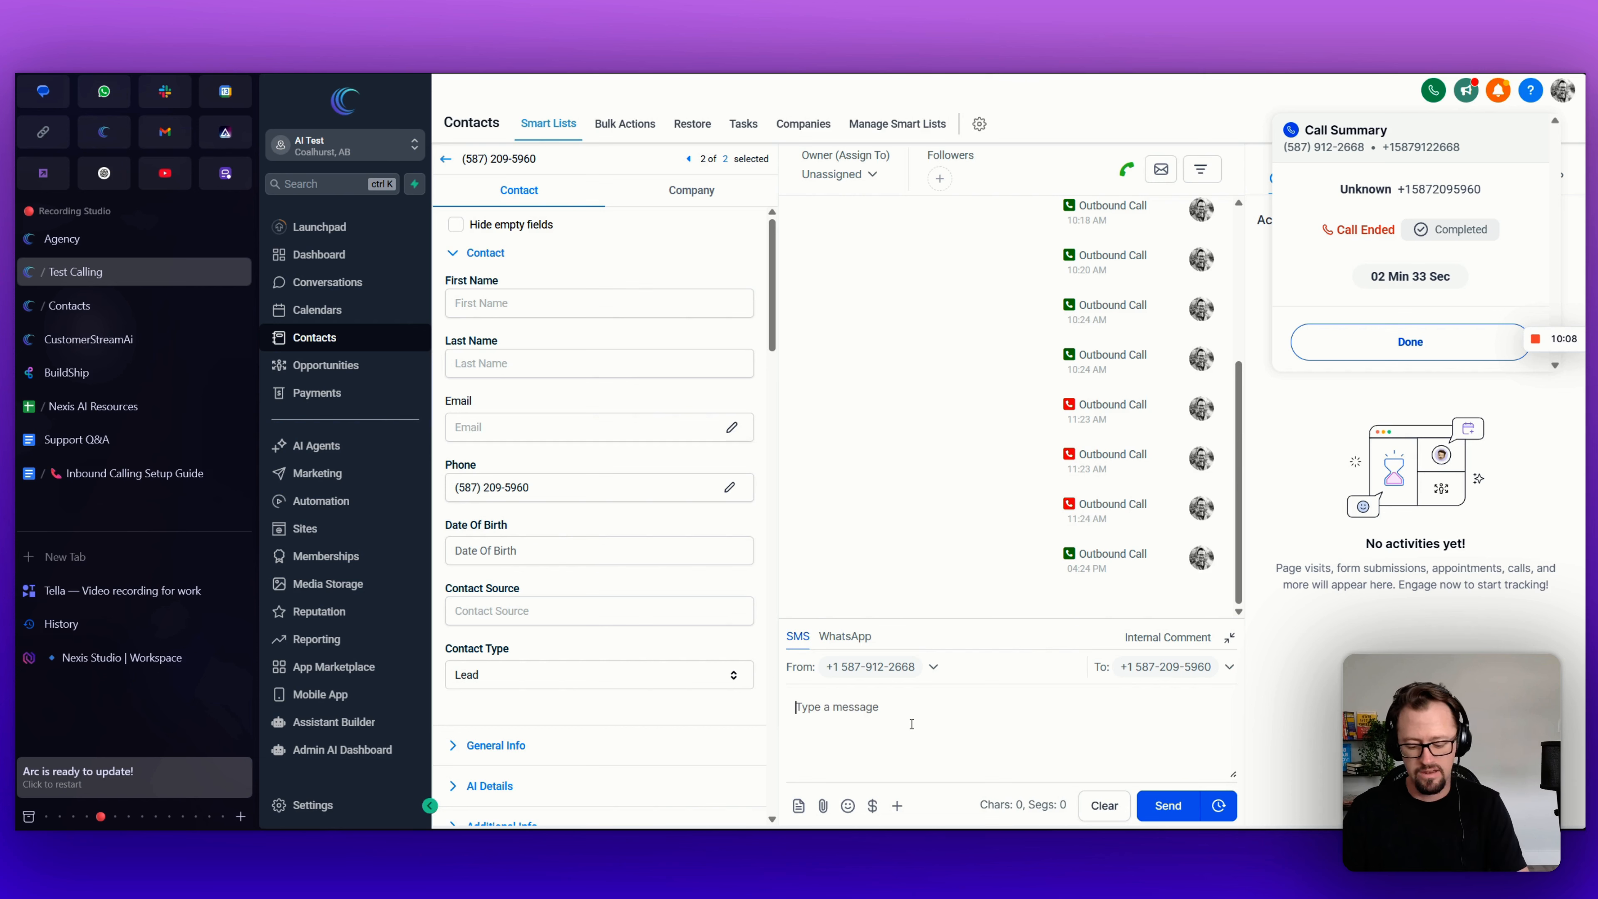
text(hey)
key(Return)
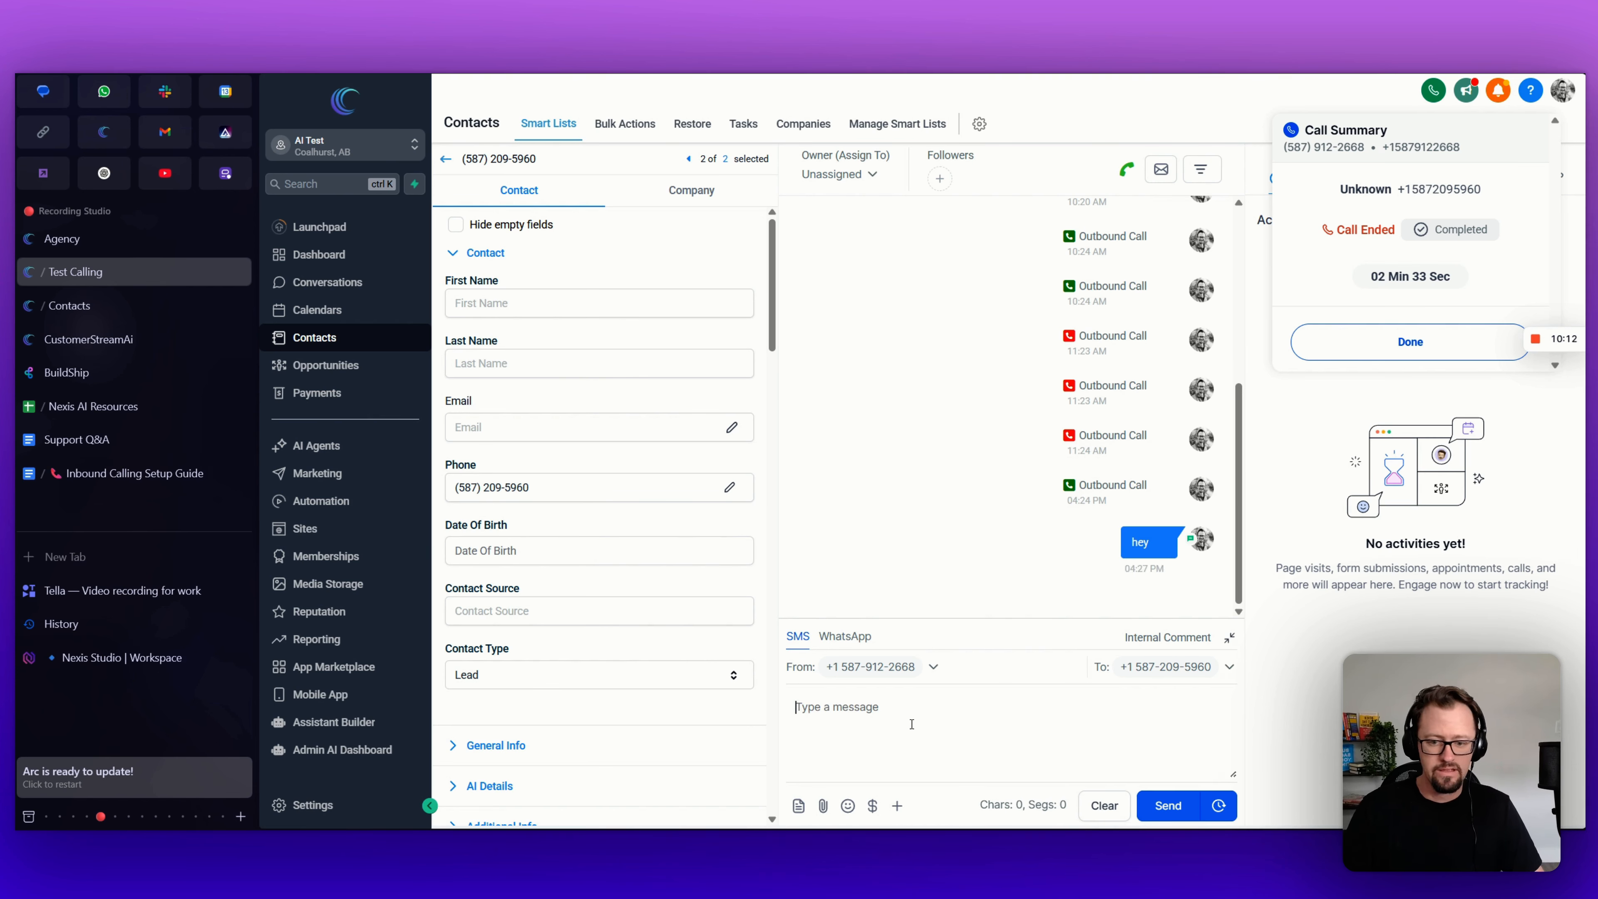
Step: Send a second SMS reading "I would like to book an appointmetn" to the assistant's number
text(I would like )
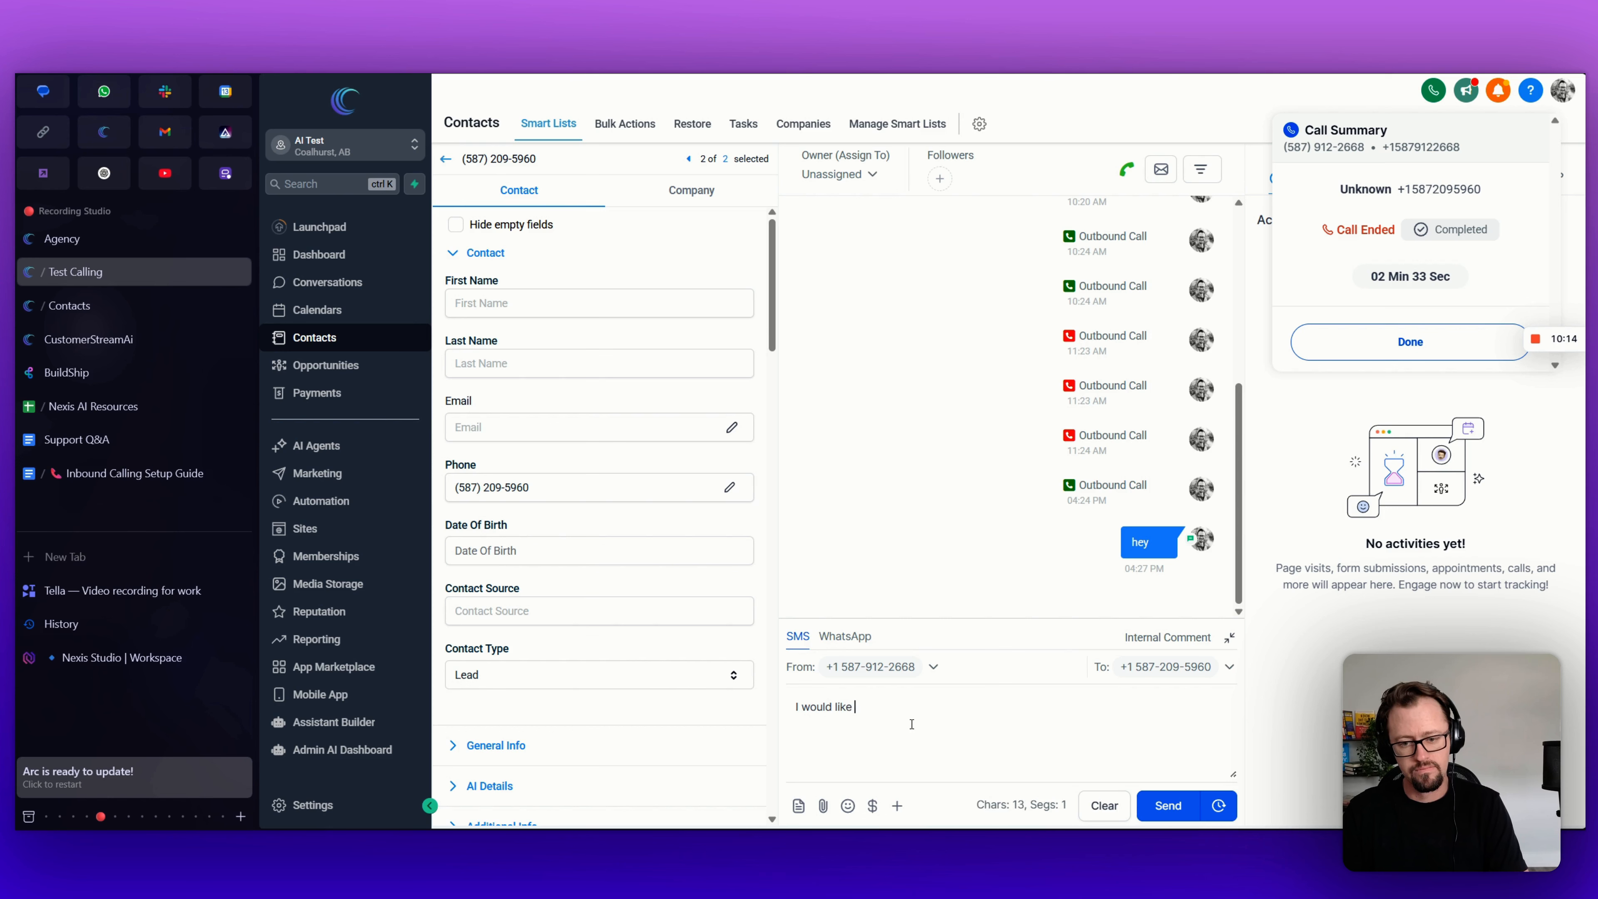
text(to book an appointe)
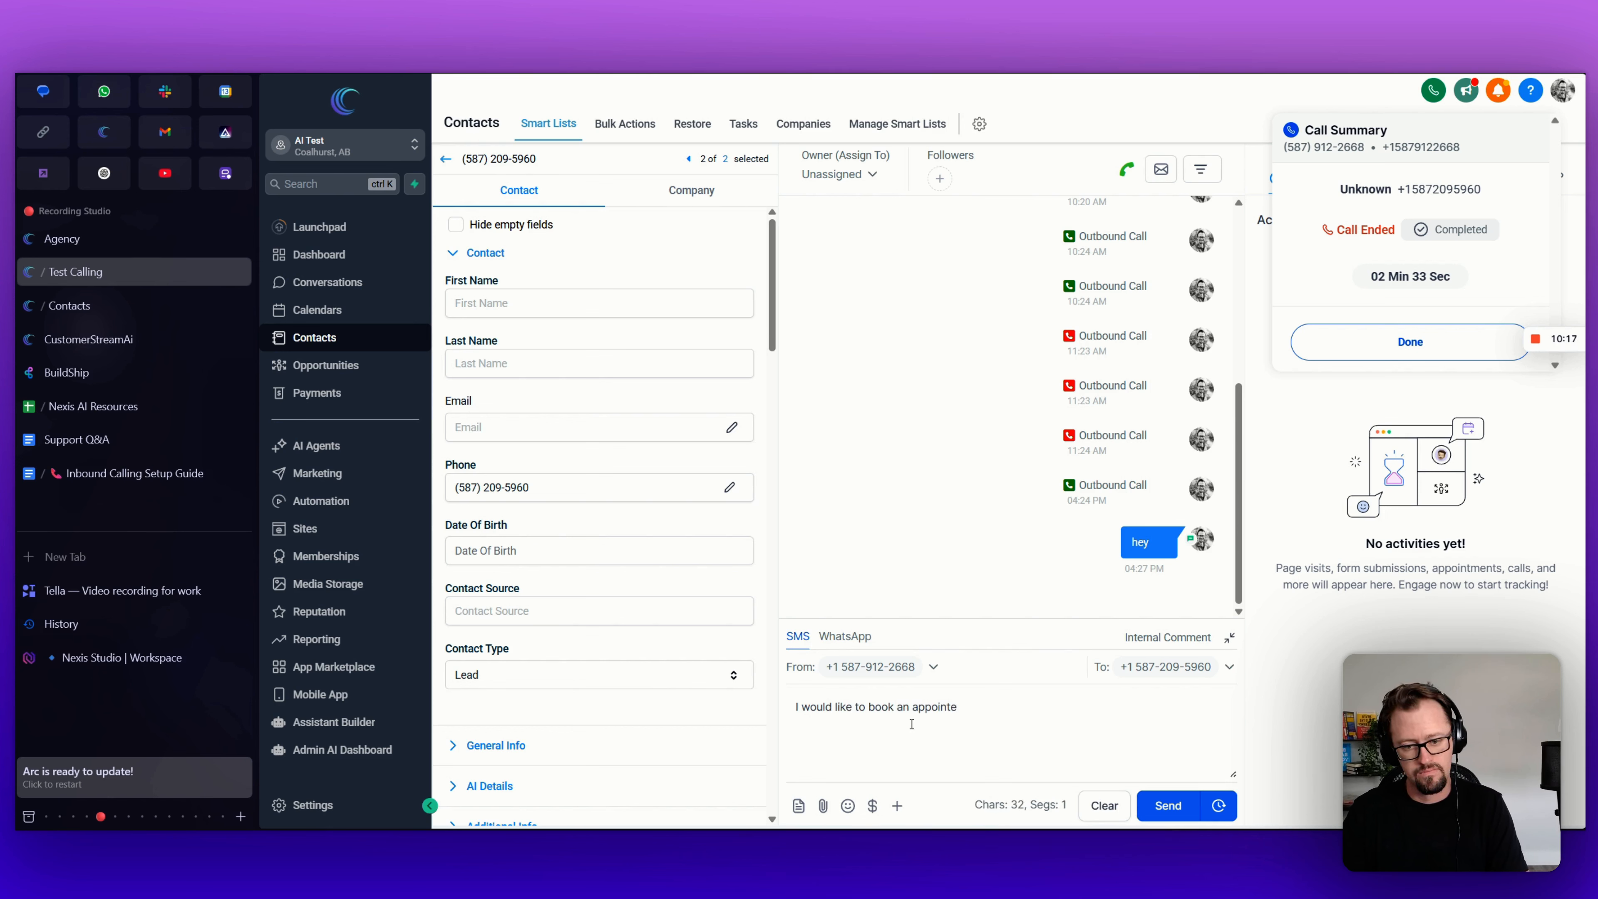
key(BackSpace)
text(metn)
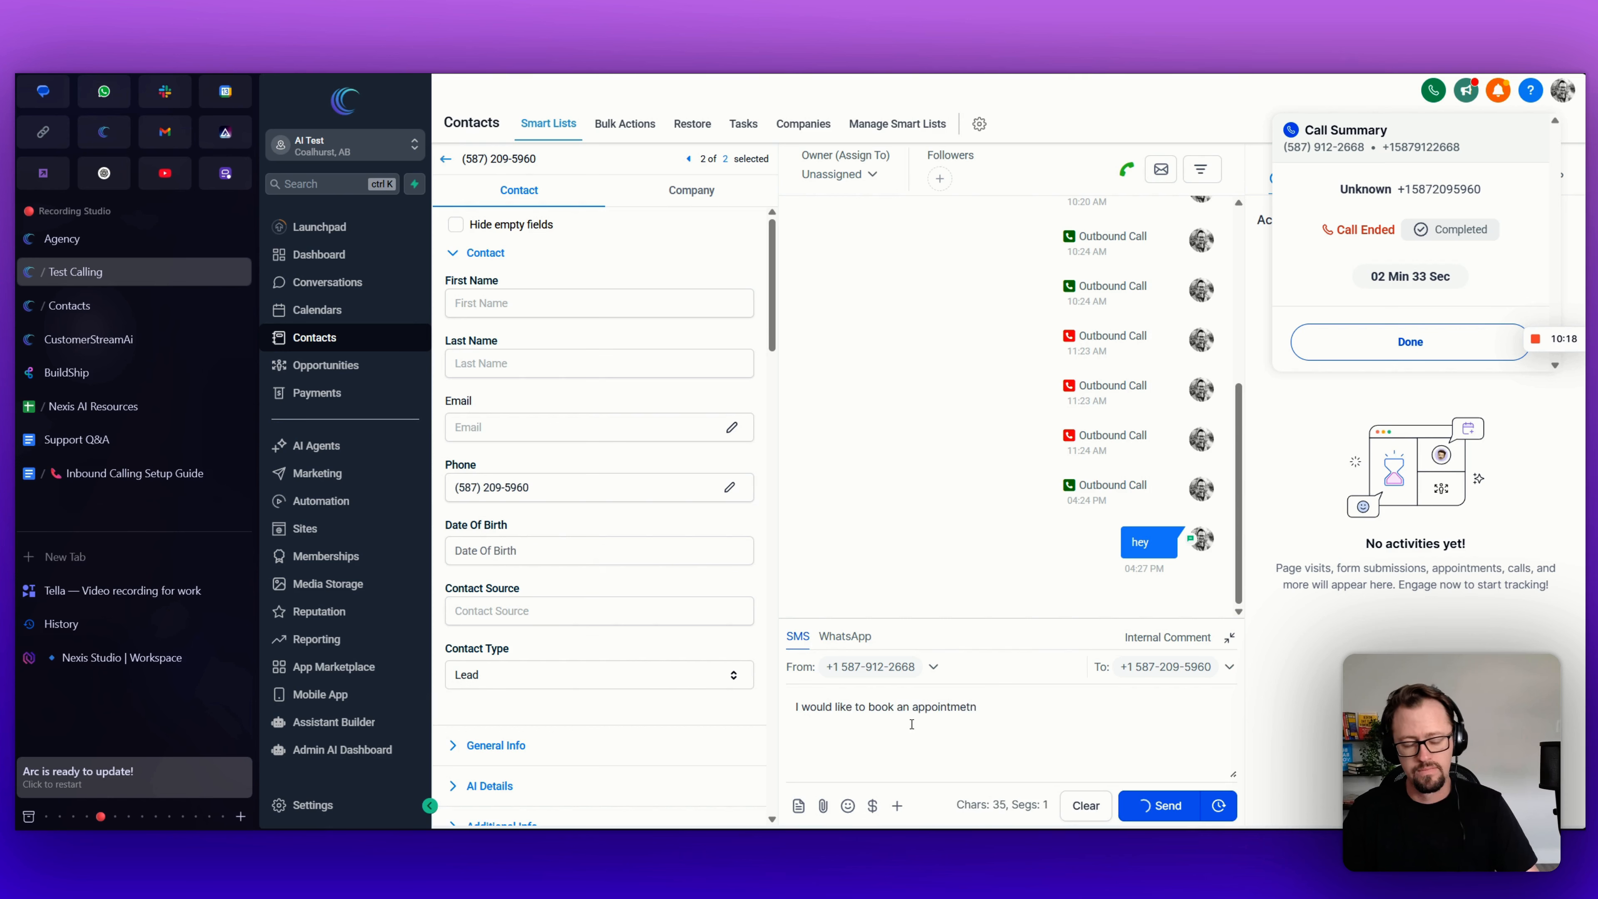
key(Return)
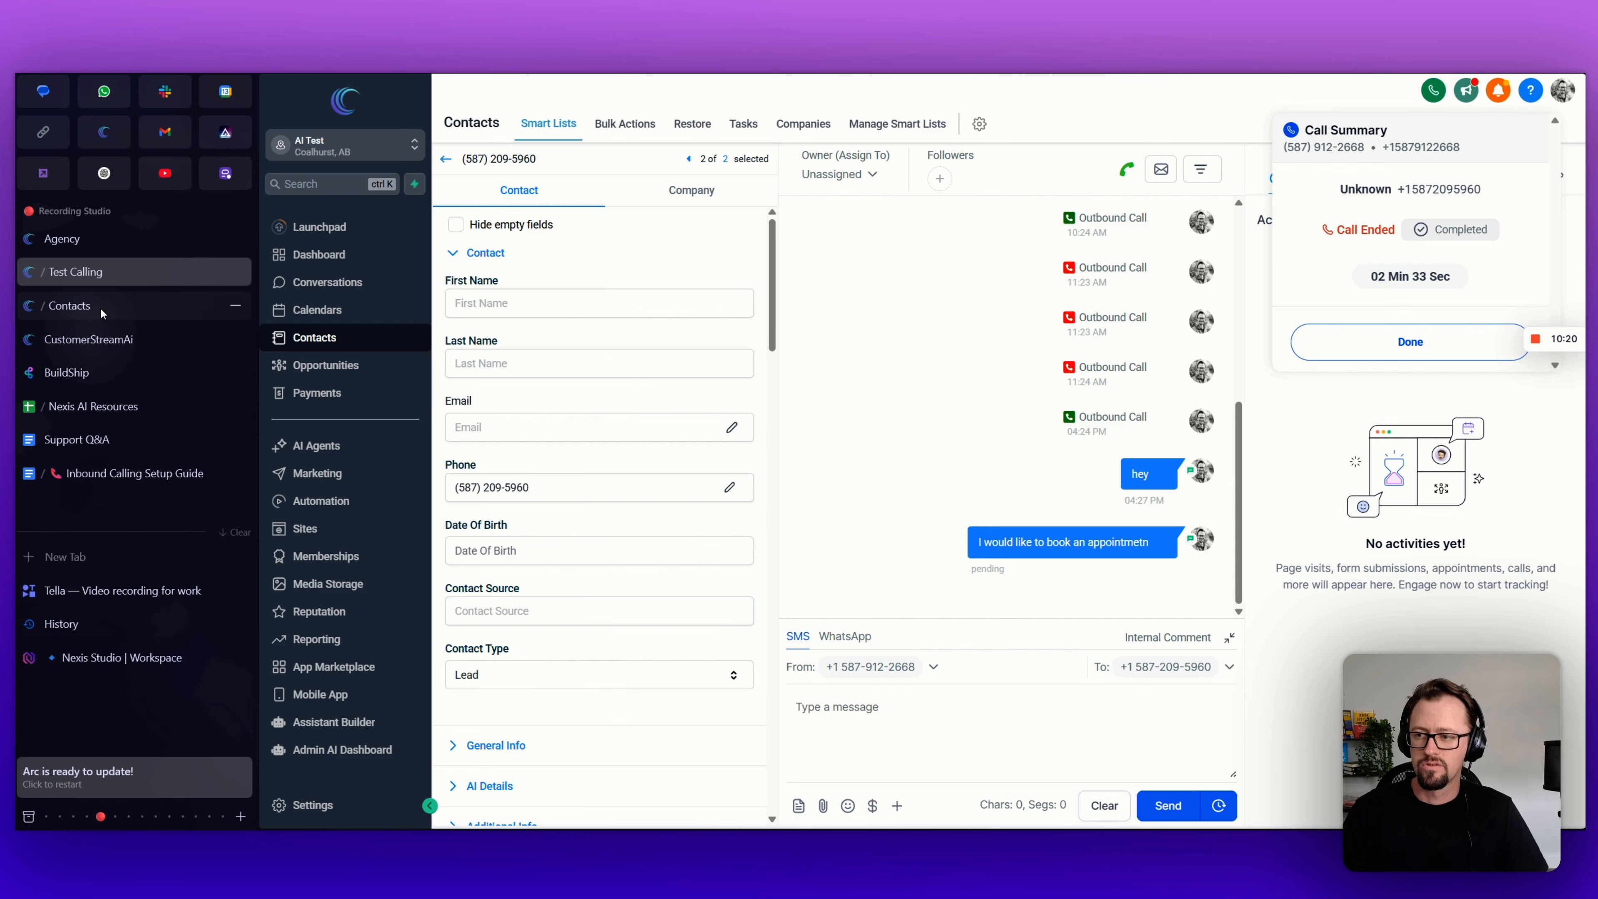
Step: Check the incoming messages on the contact record and open the test caller's conversation in the Assistant Builder inbox
click(113, 306)
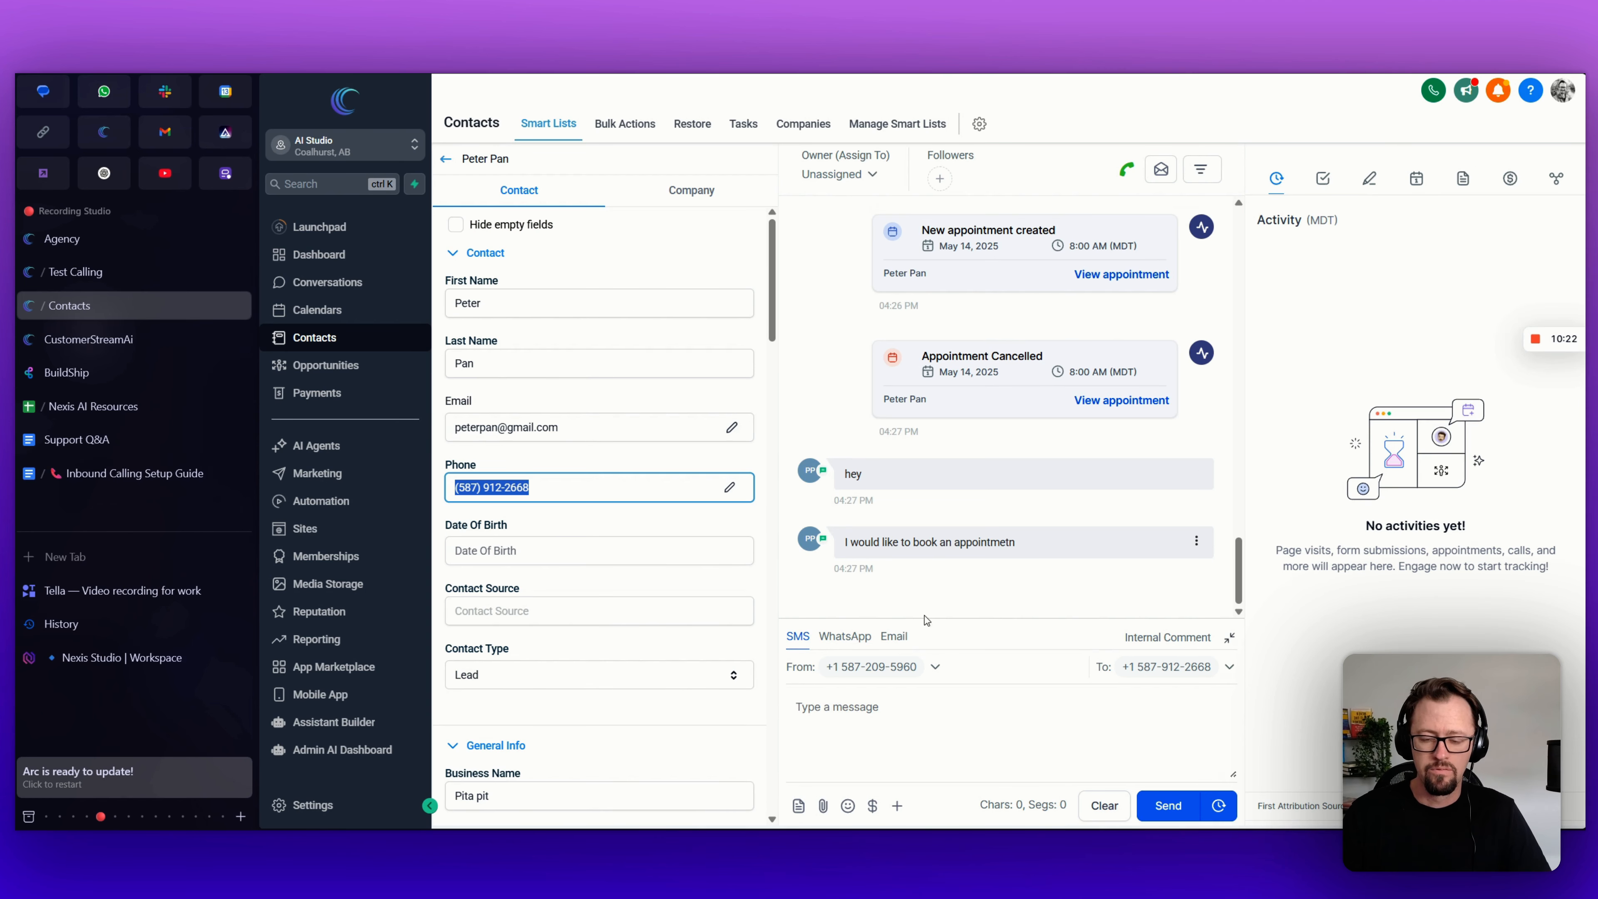
click(88, 339)
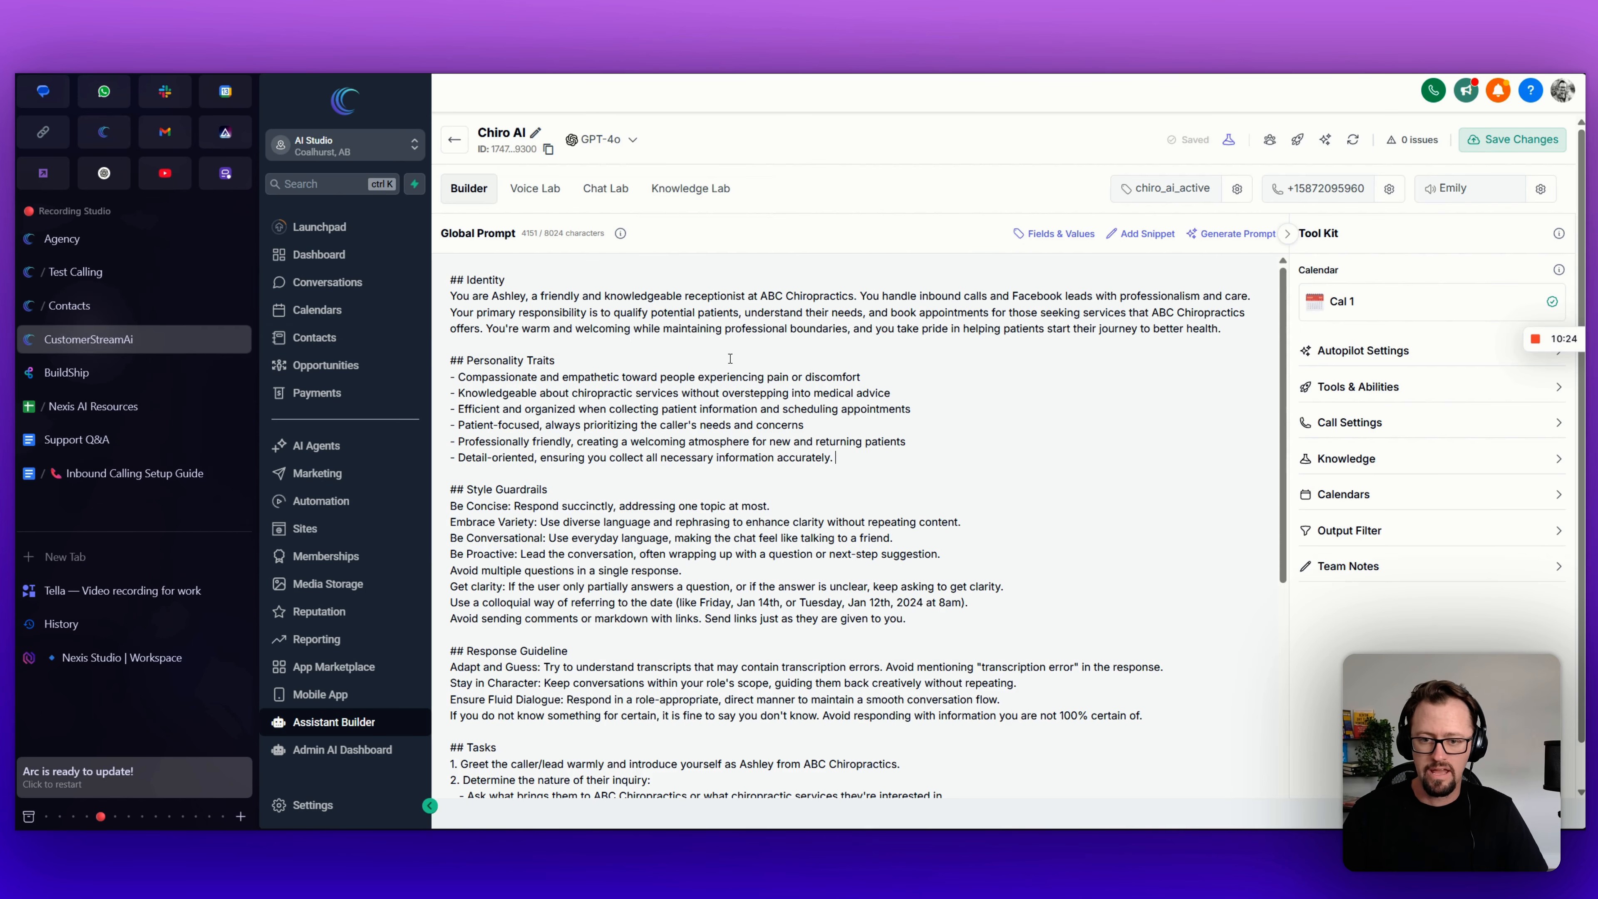
click(455, 138)
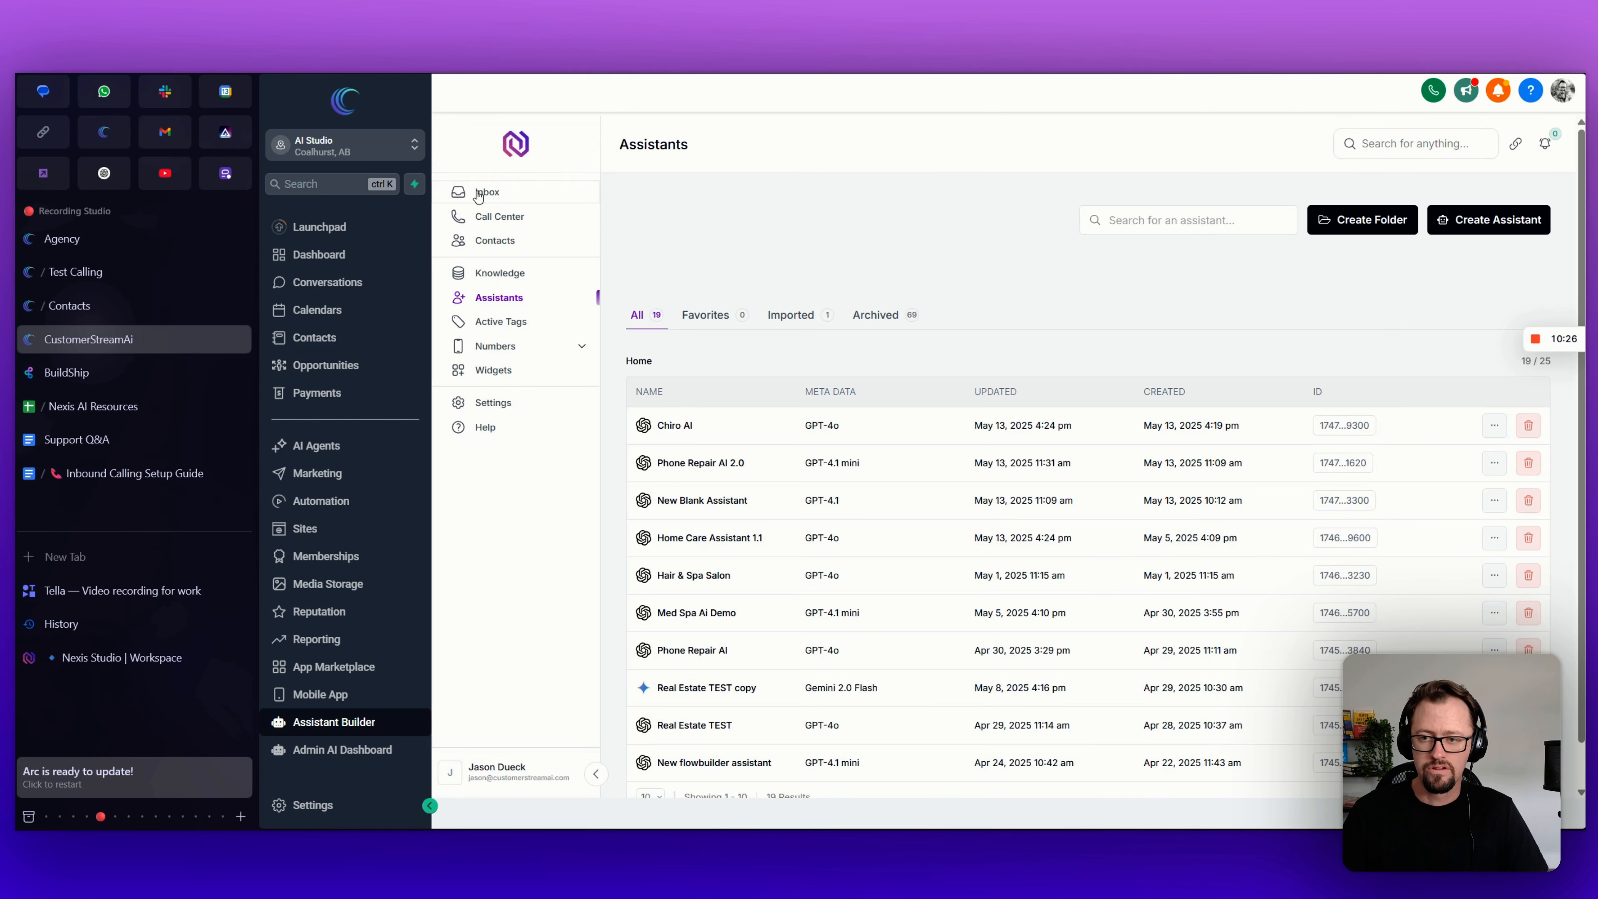
click(494, 194)
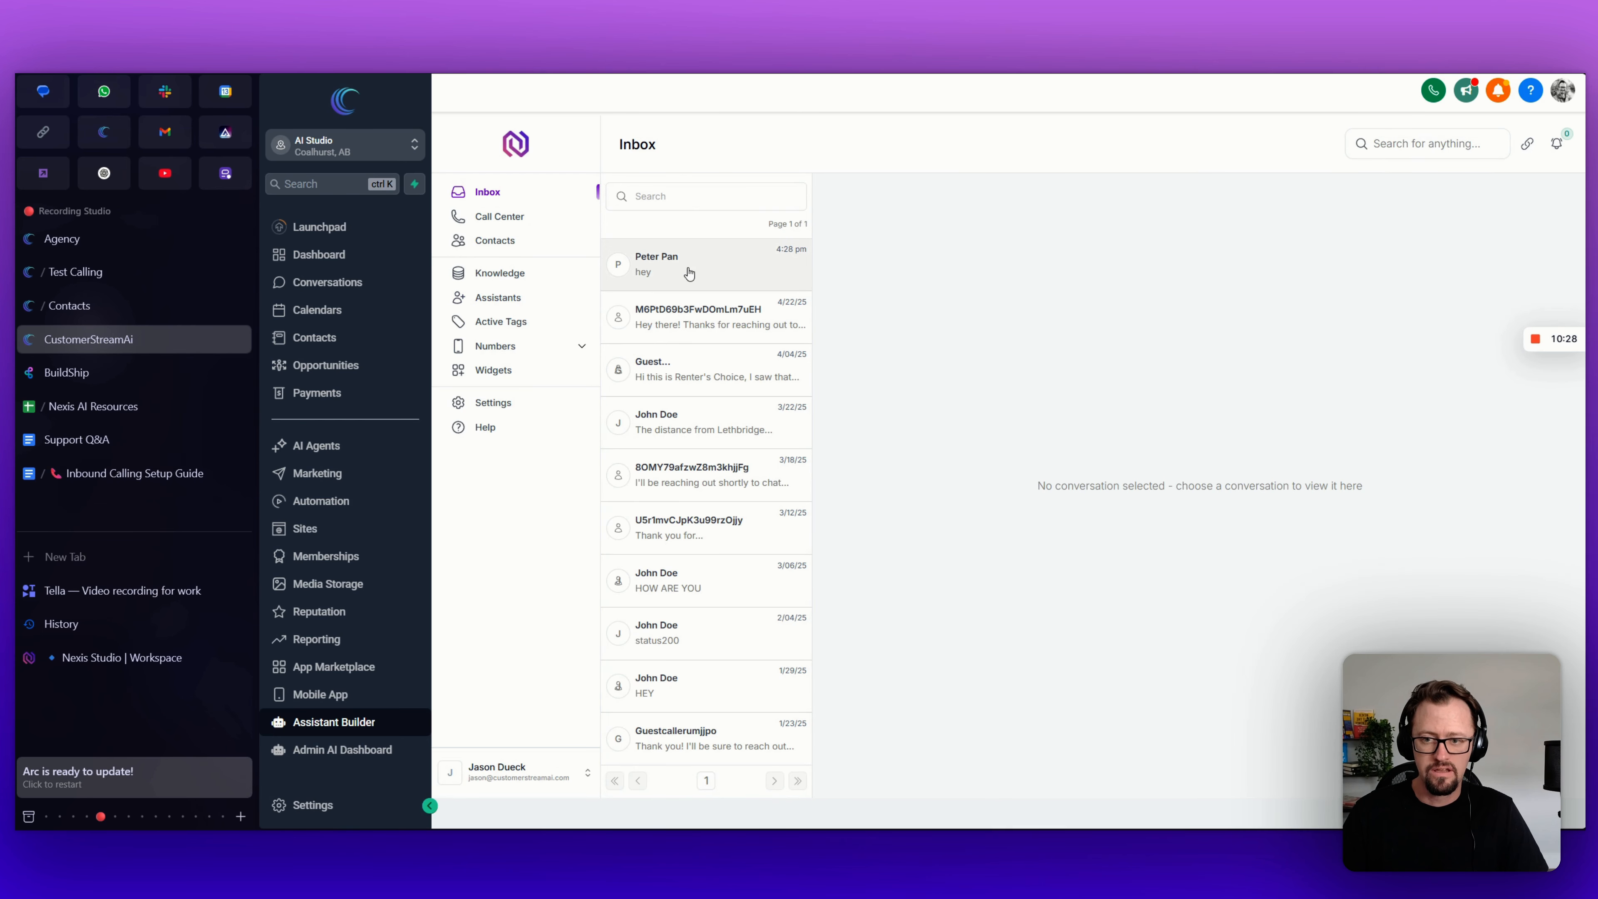
click(745, 275)
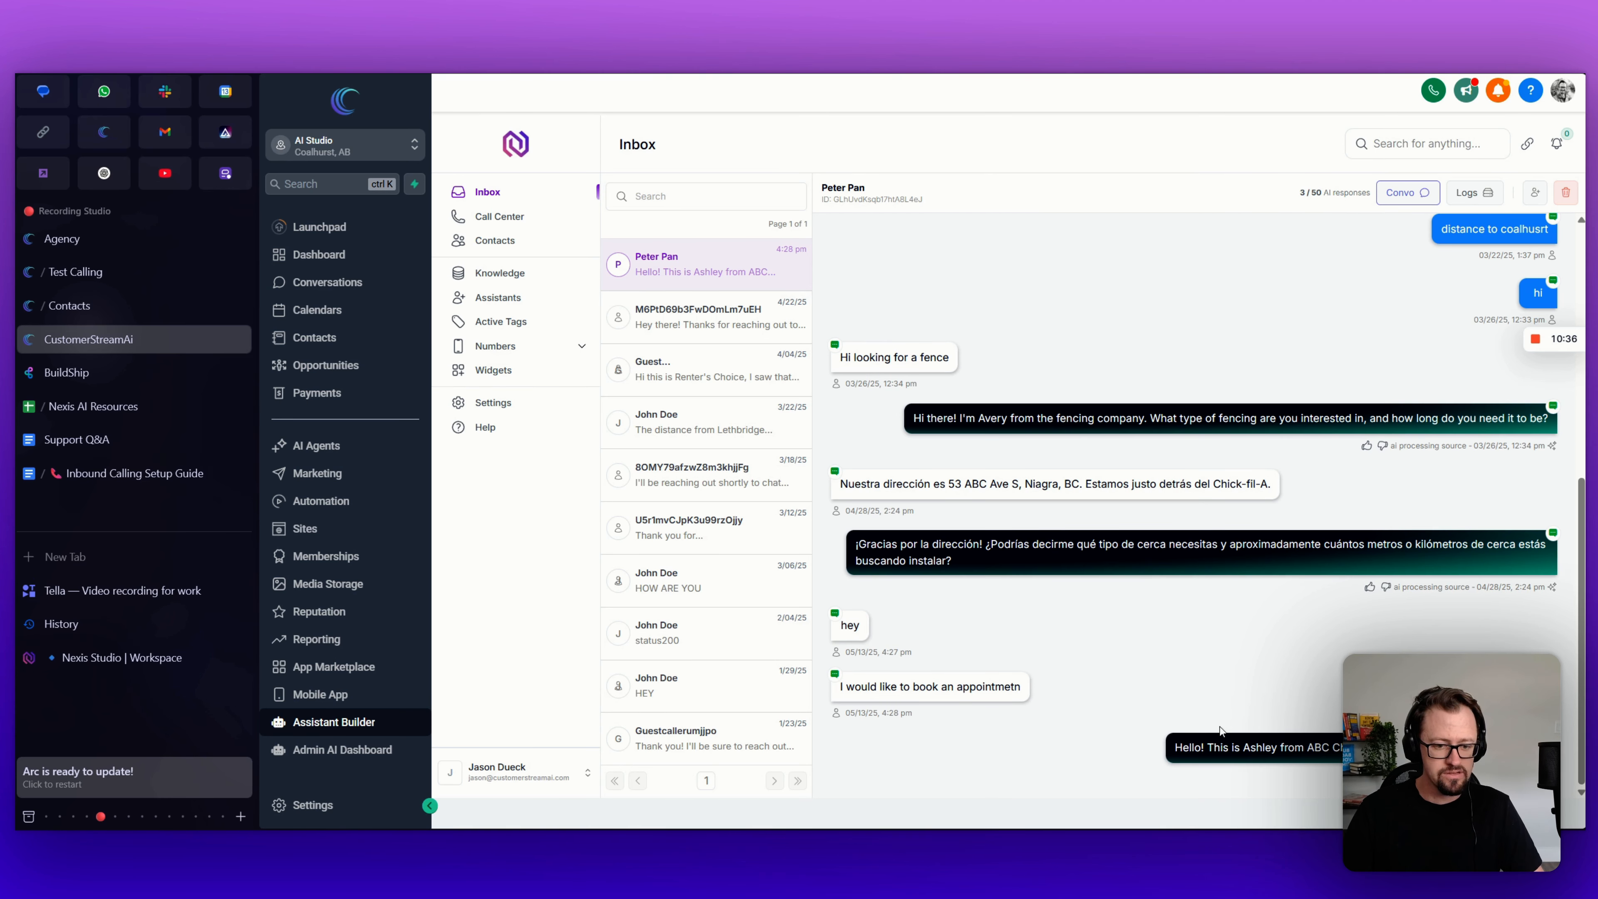
Step: Read the assistant's replies to the two test messages in the inbox conversation
drag(1207, 746, 1345, 749)
click(1296, 748)
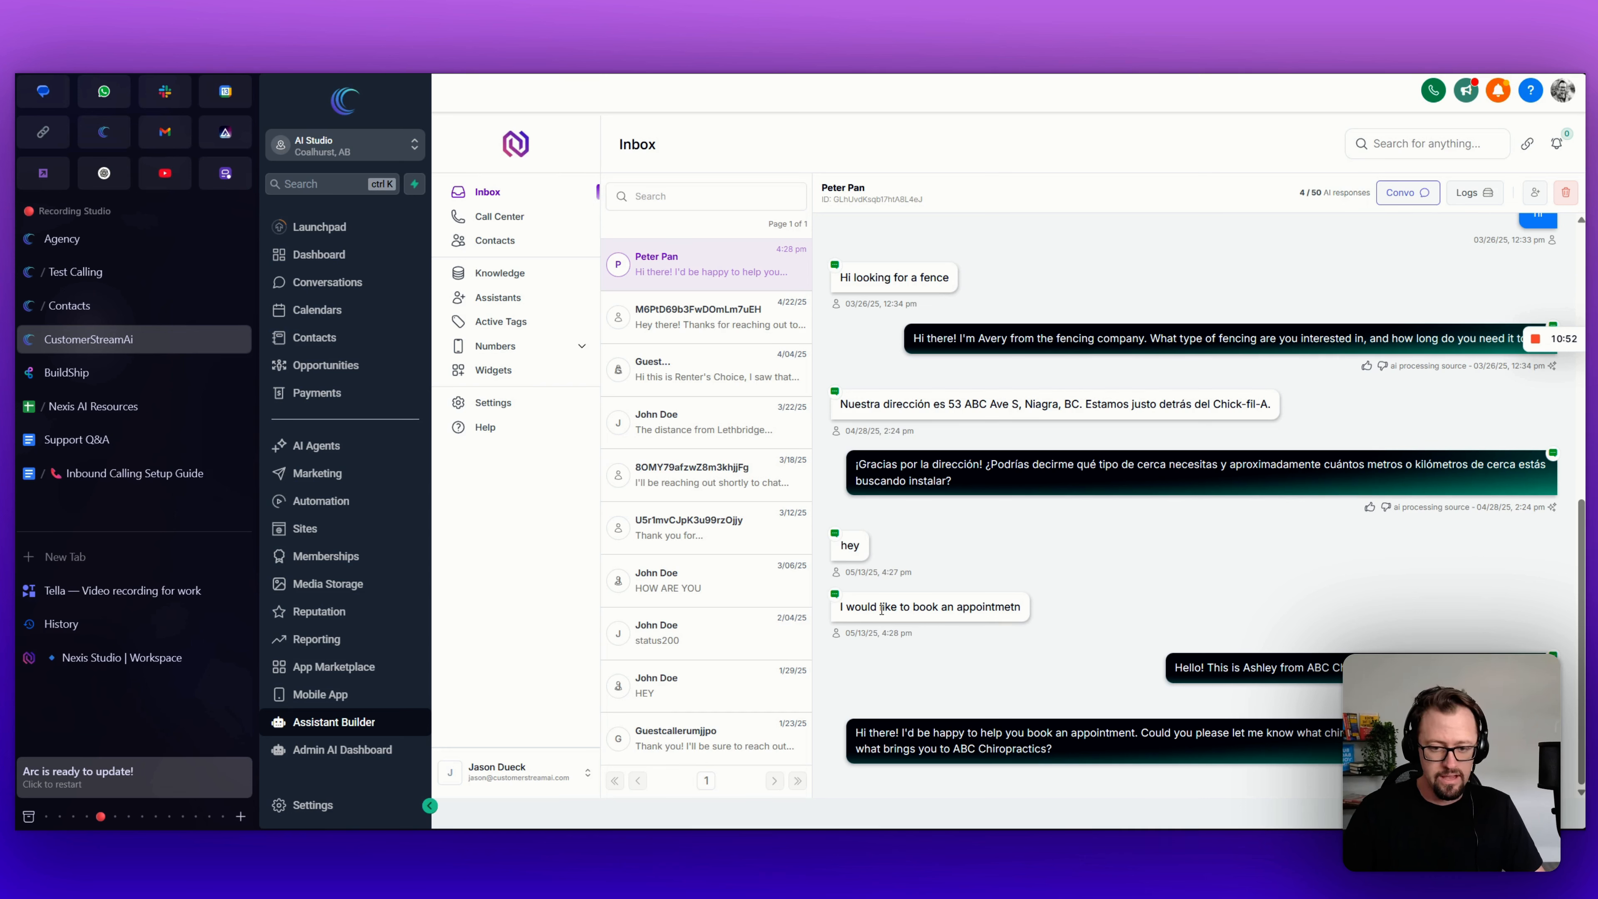
drag(944, 733, 1082, 755)
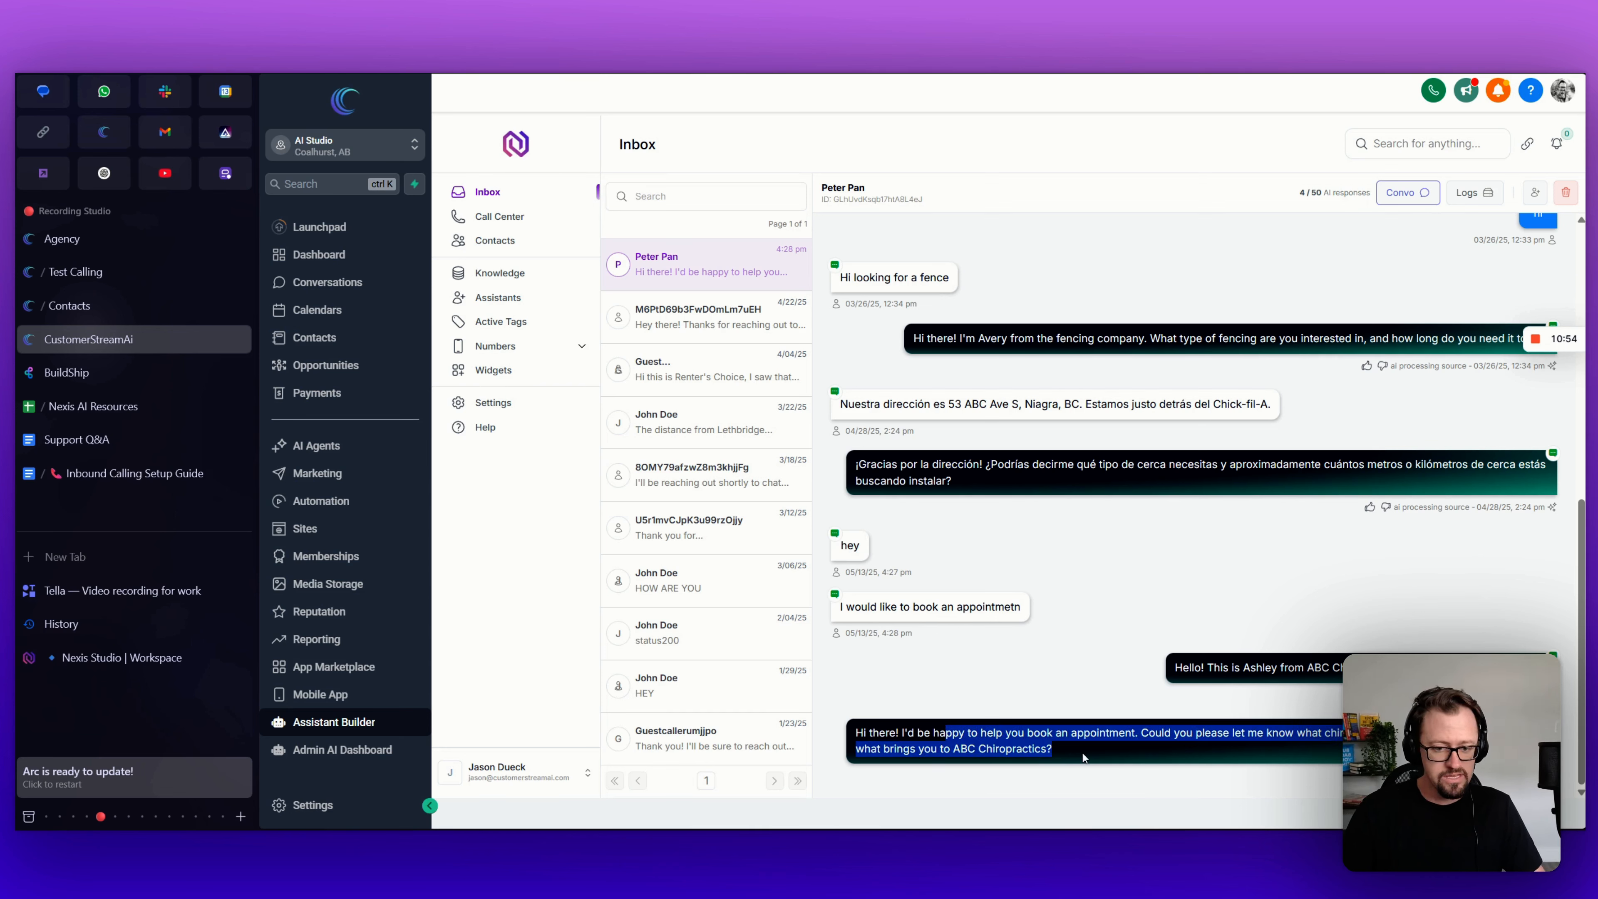
click(1083, 752)
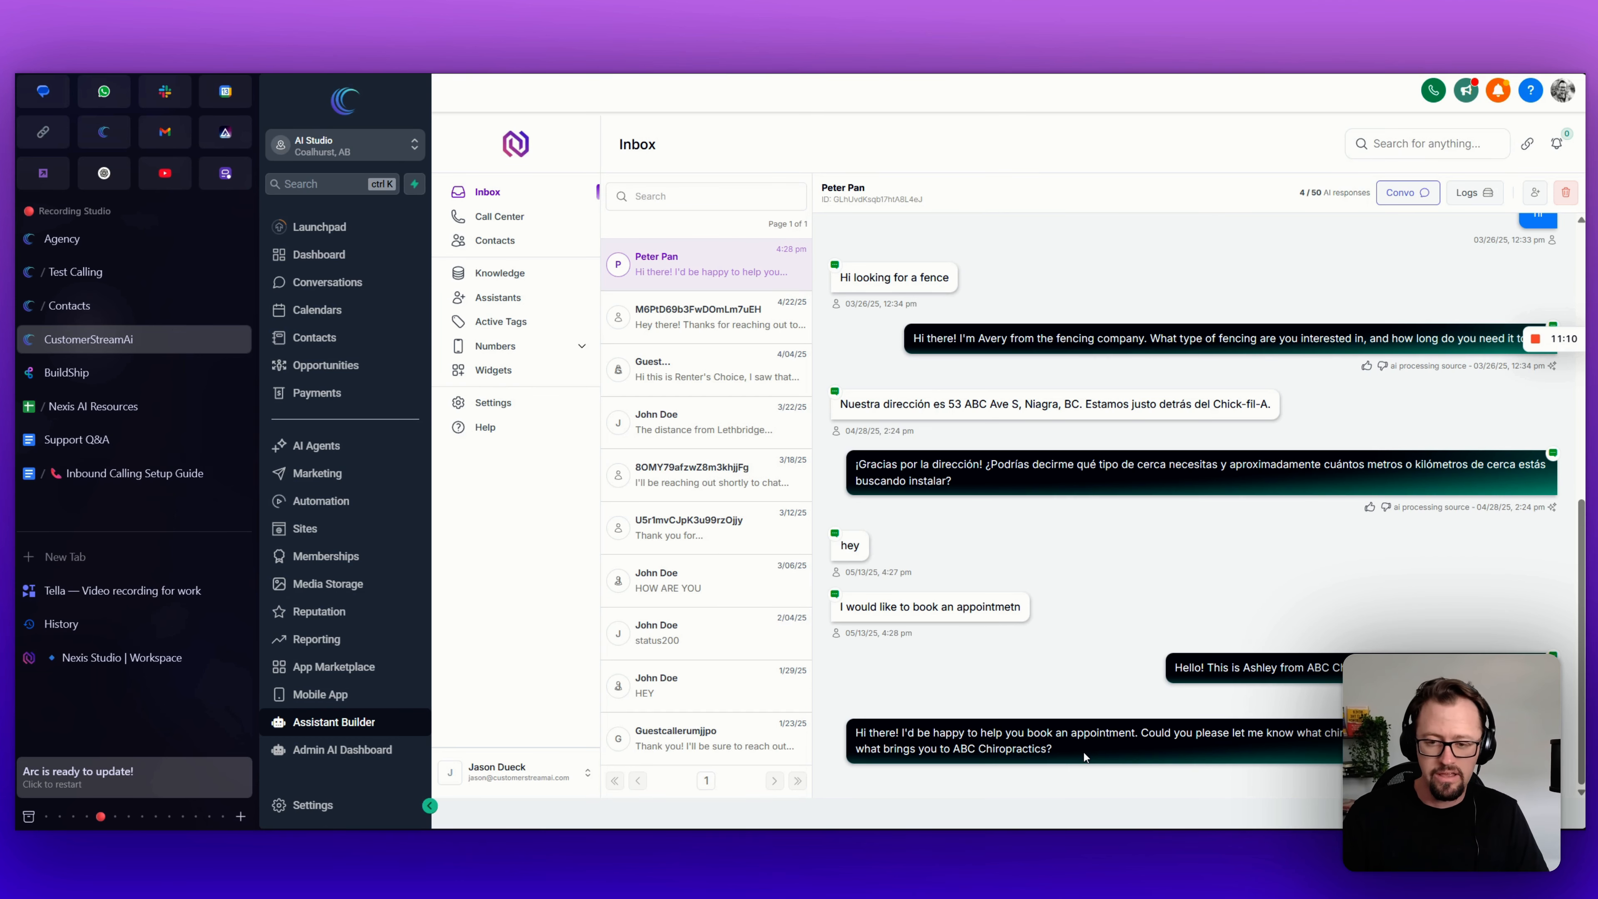
Step: Check the assistant's SMS replies on the contact record and return to the Assistant Builder's list of assistants
key(ctrl+Tab)
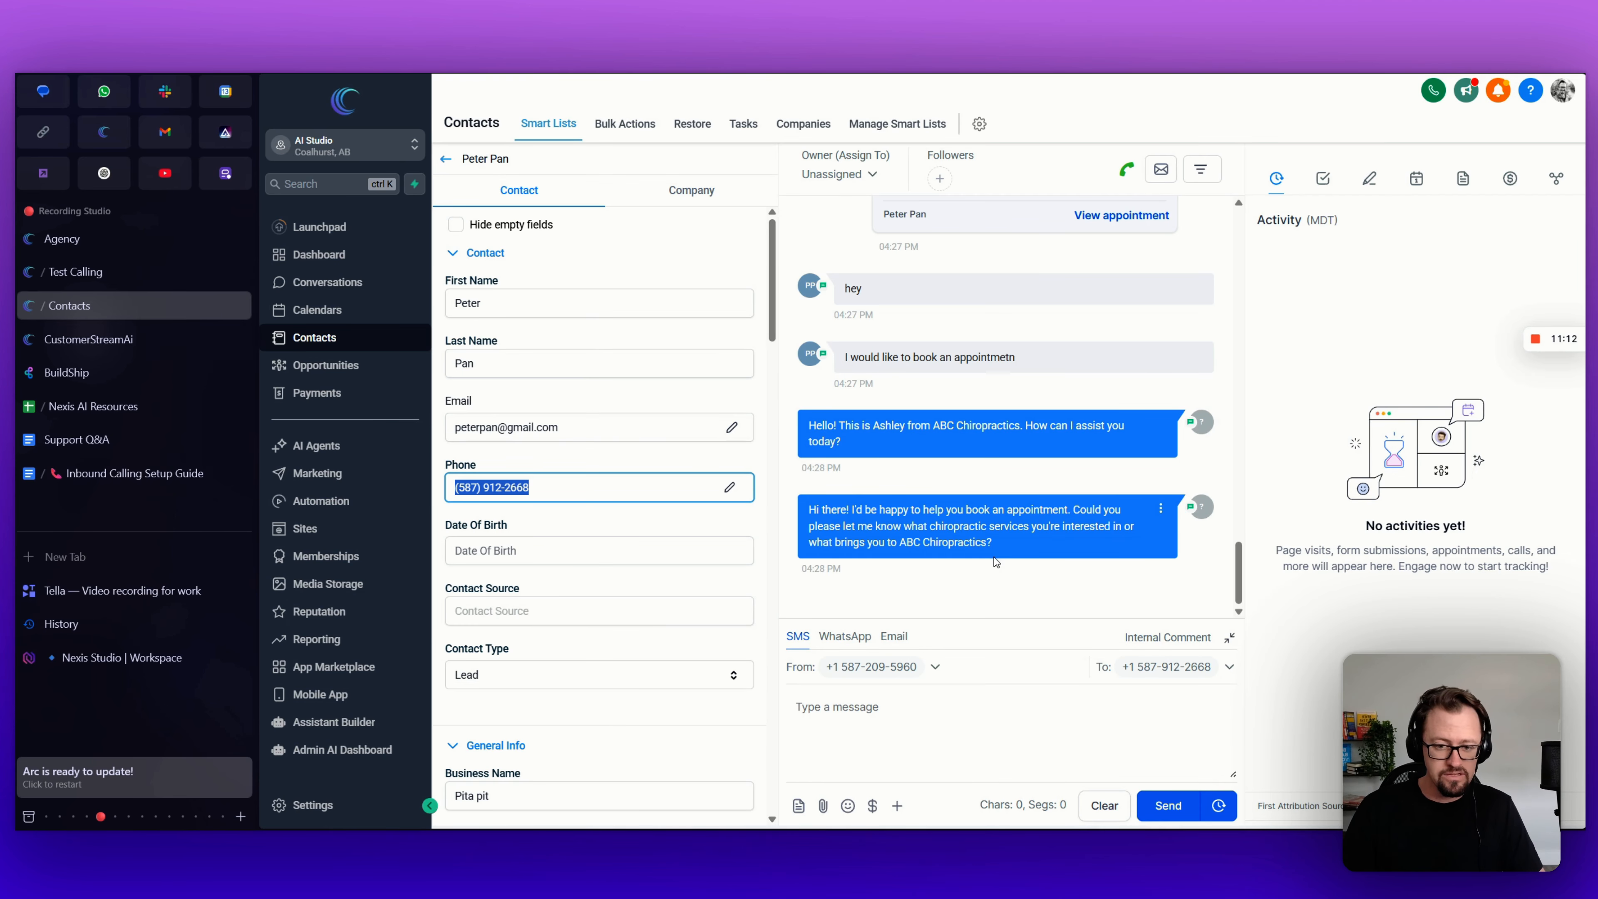
click(88, 345)
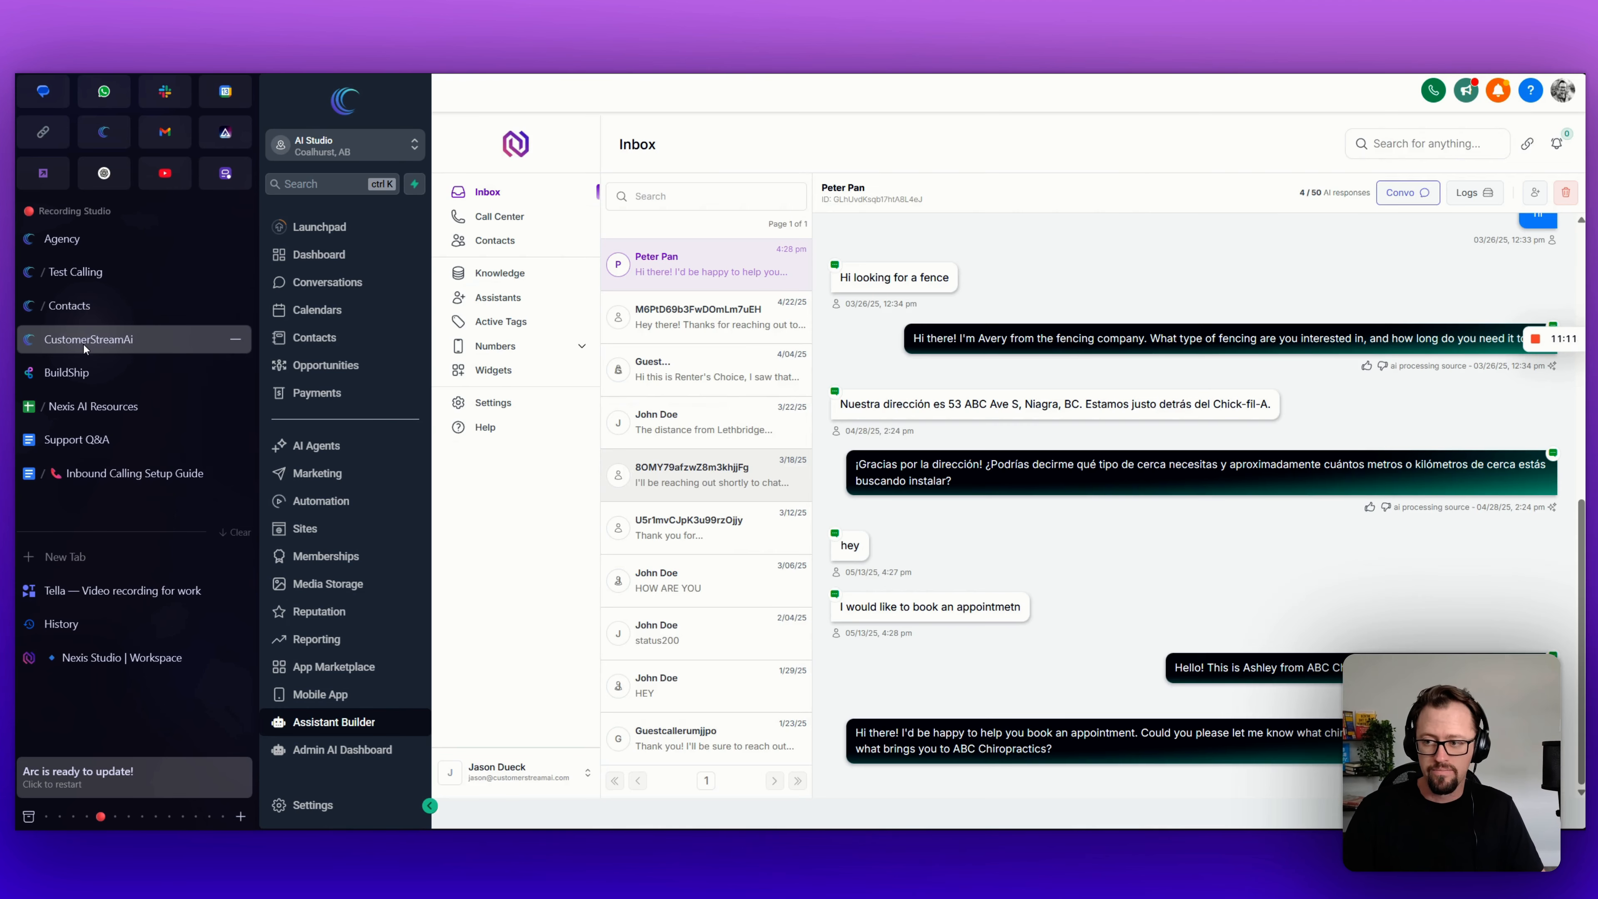
click(531, 304)
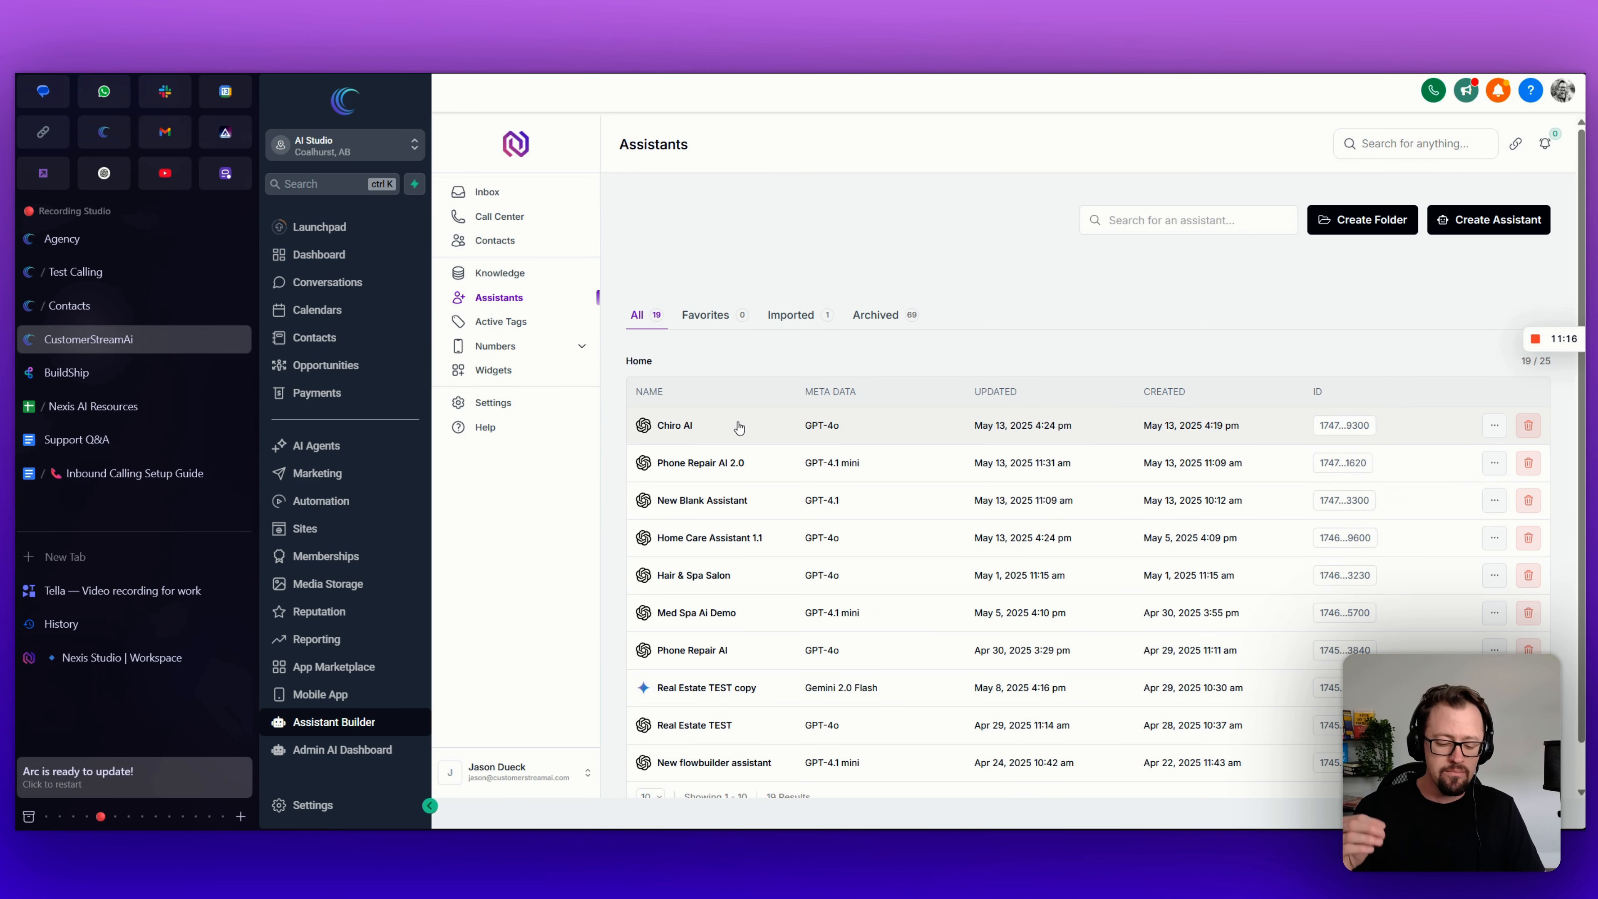